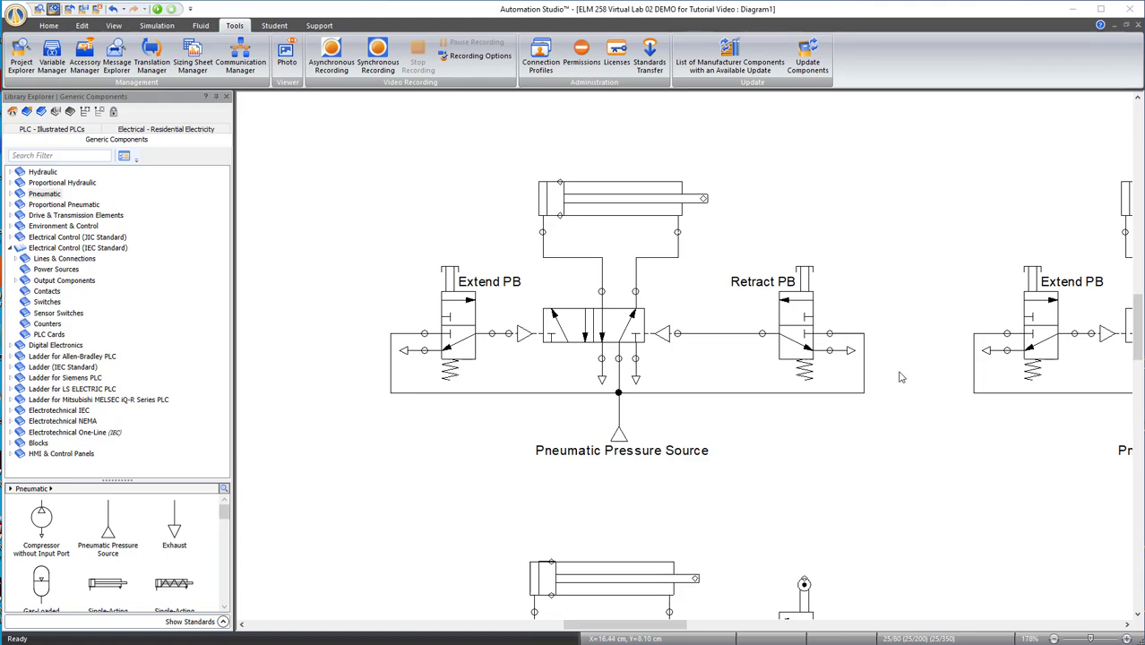
# Look over the existing pneumatic cylinder circuits on the Virtual Lab 02 diagram.
pyautogui.scroll(-3, 900, 376)
pyautogui.scroll(-2, 901, 377)
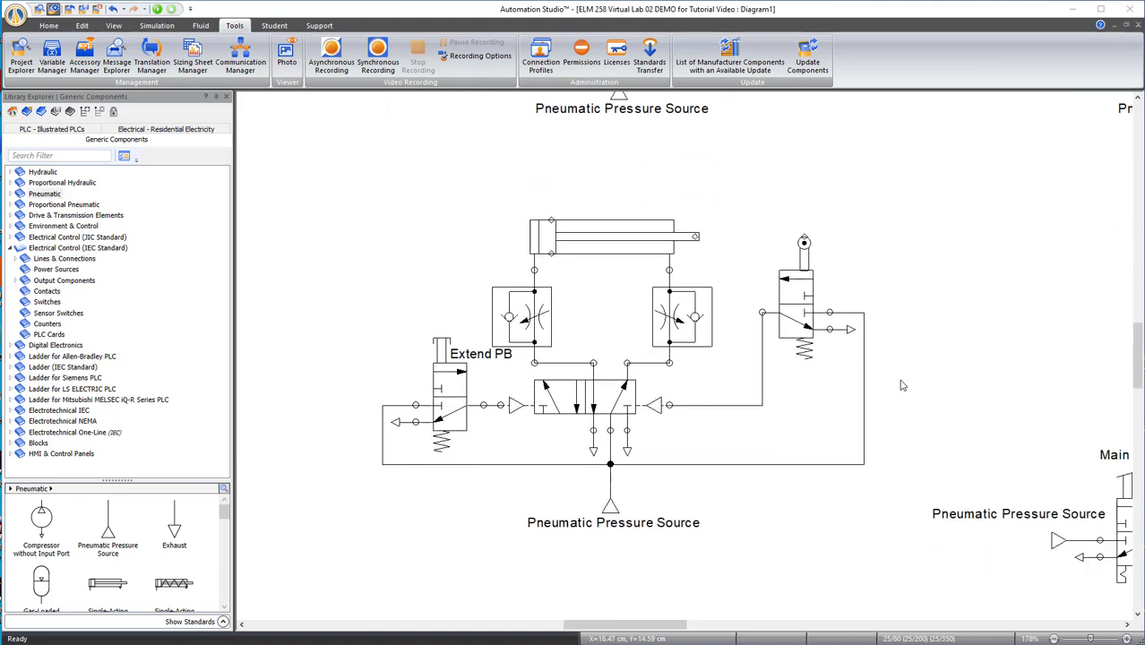
pyautogui.scroll(4, 901, 381)
pyautogui.scroll(2, 902, 385)
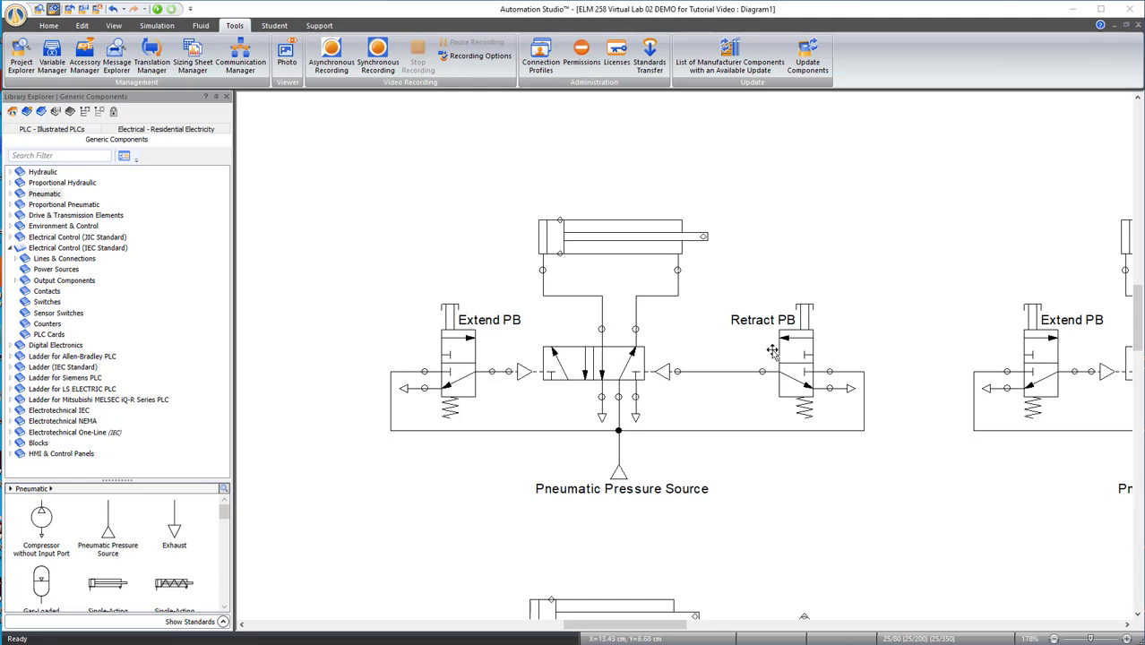
pyautogui.moveTo(634, 633)
pyautogui.mouseDown()
pyautogui.moveTo(718, 632)
pyautogui.moveTo(612, 633)
pyautogui.moveTo(626, 632)
pyautogui.mouseUp()
pyautogui.scroll(-3, 669, 525)
pyautogui.scroll(-5, 669, 525)
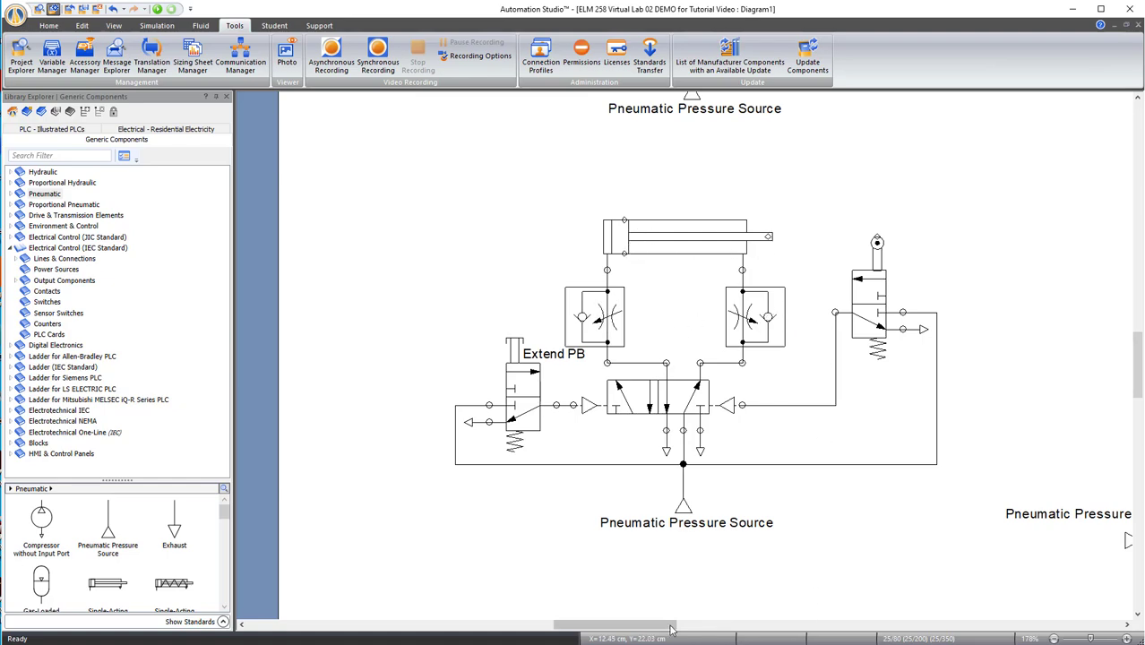
pyautogui.moveTo(659, 625)
pyautogui.mouseDown()
pyautogui.moveTo(773, 631)
pyautogui.moveTo(675, 629)
pyautogui.mouseUp()
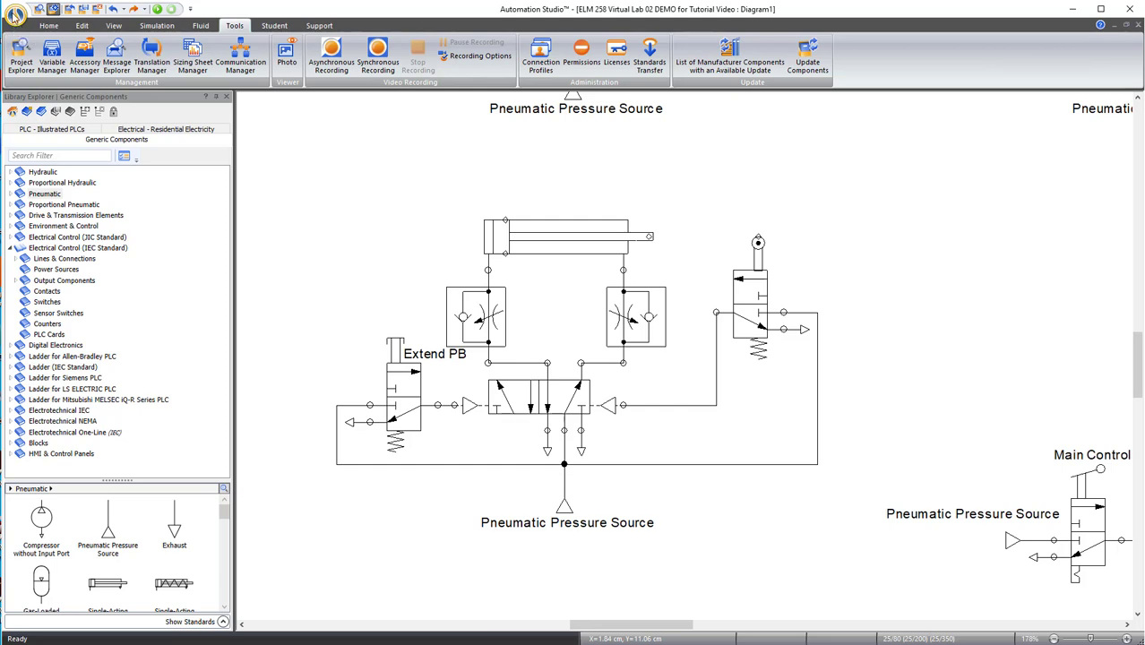
# Save the project under the new name ELM 258 Virtual Lab 03 DEMO.prx in the ELM 258 folder.
pyautogui.click(16, 16)
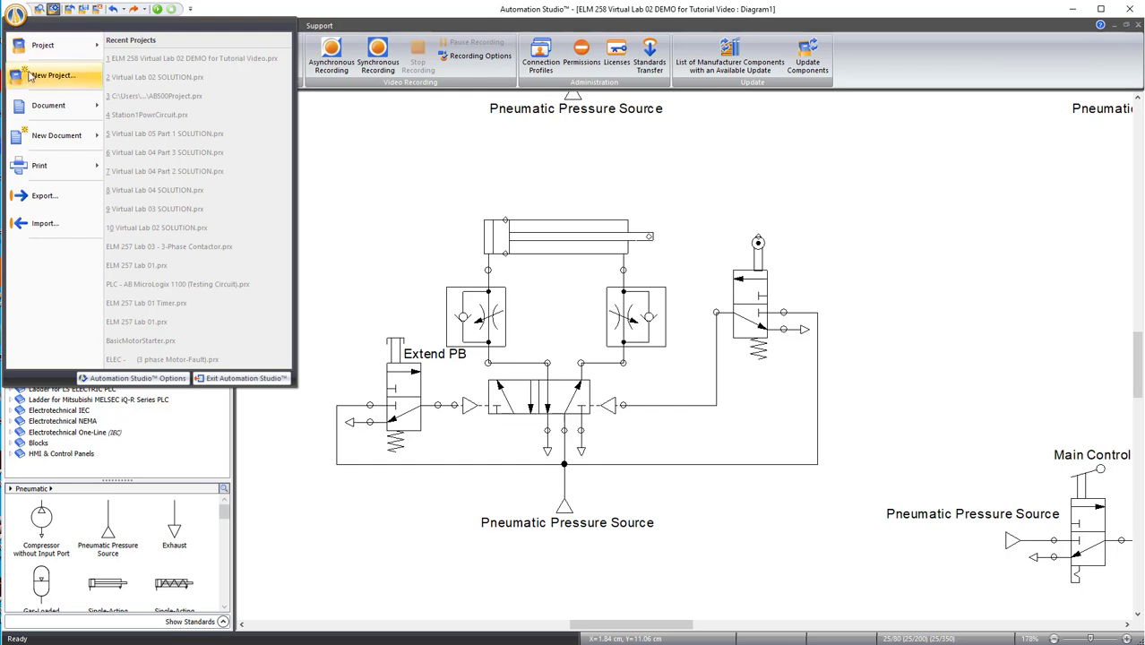
pyautogui.moveTo(44, 47)
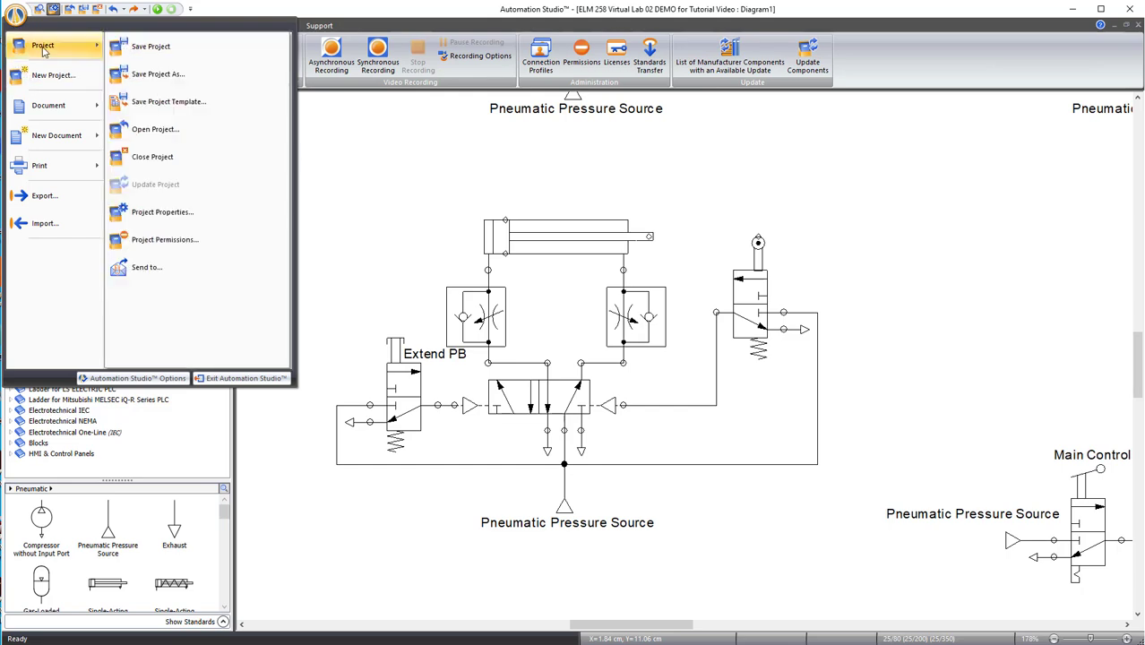
pyautogui.click(150, 77)
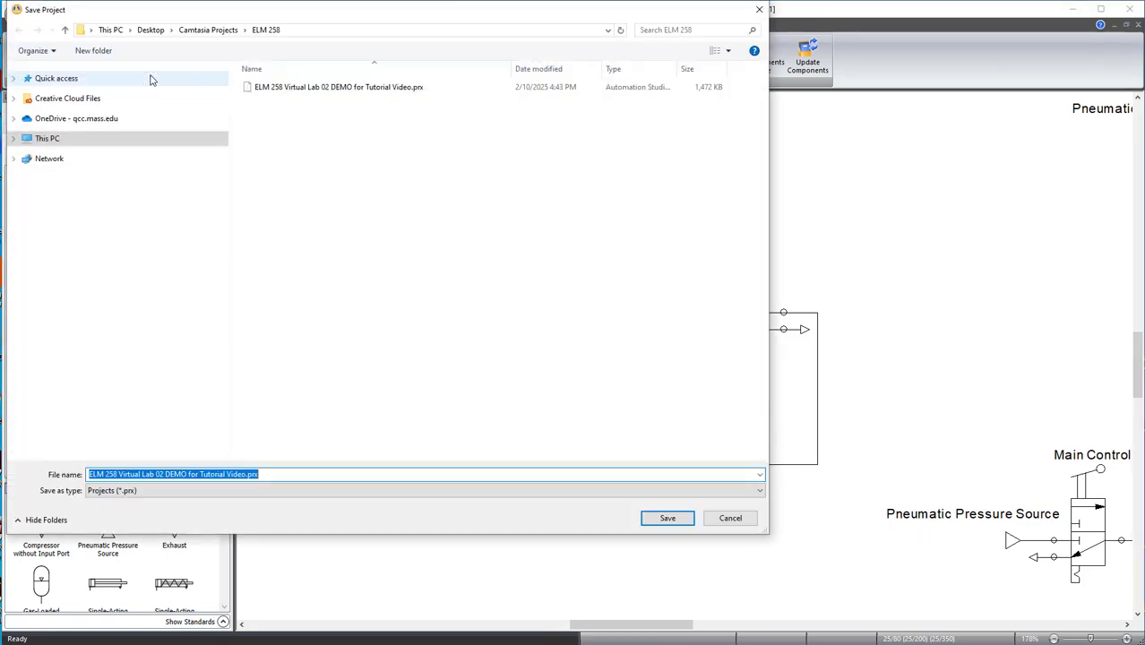
pyautogui.click(166, 474)
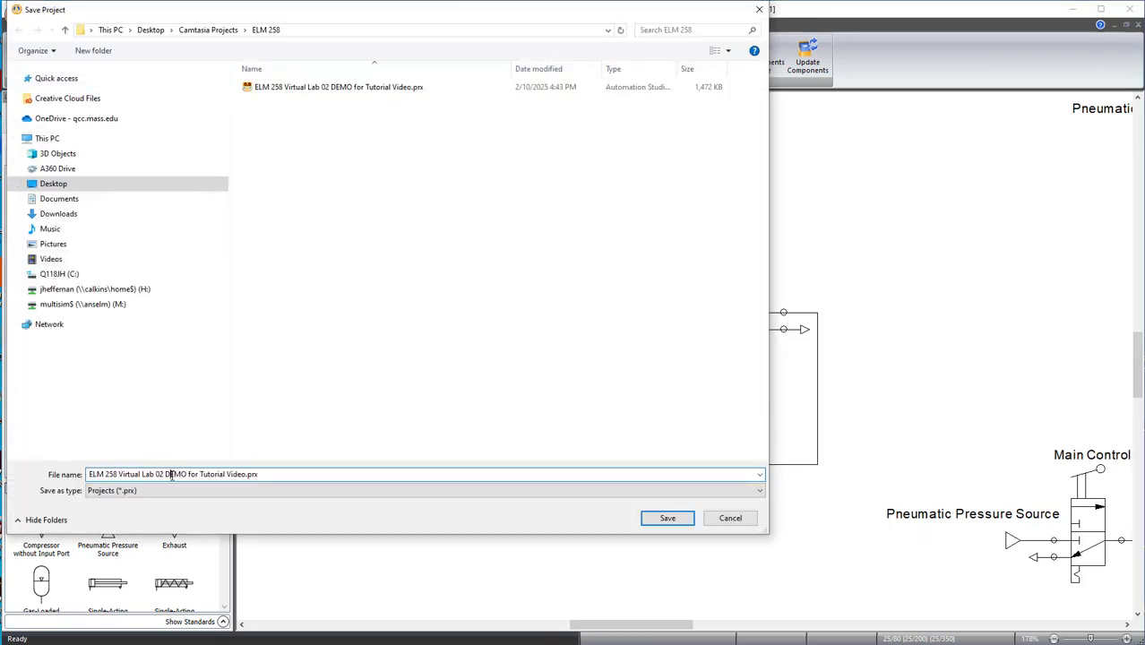
pyautogui.moveTo(179, 474); pyautogui.dragTo(264, 535)
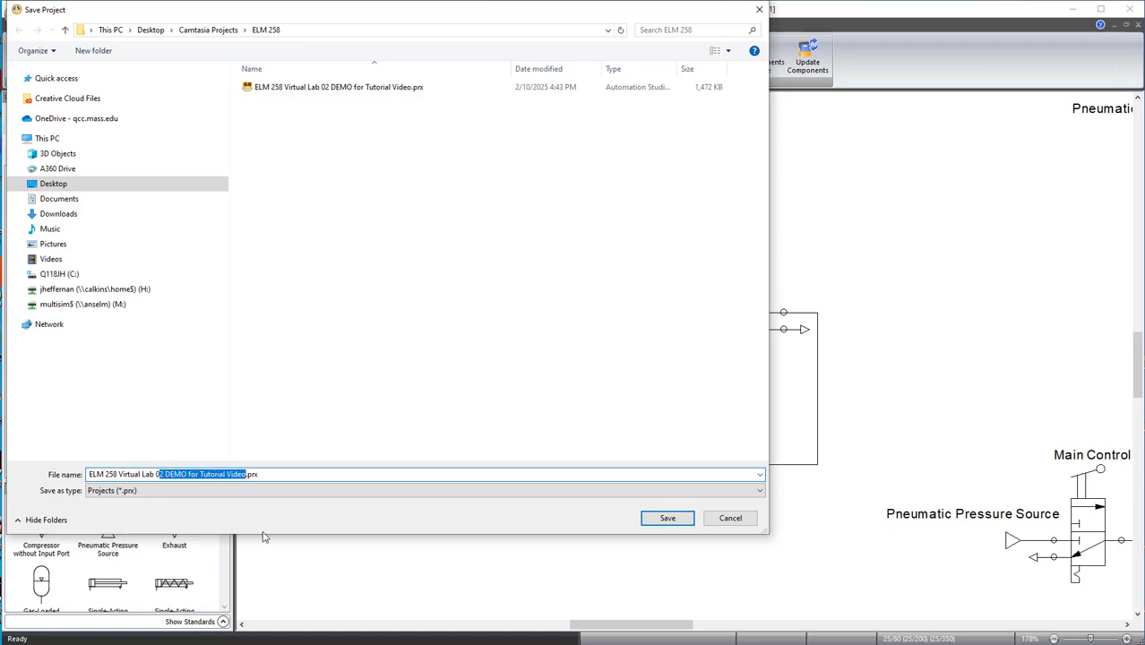
pyautogui.write('3')
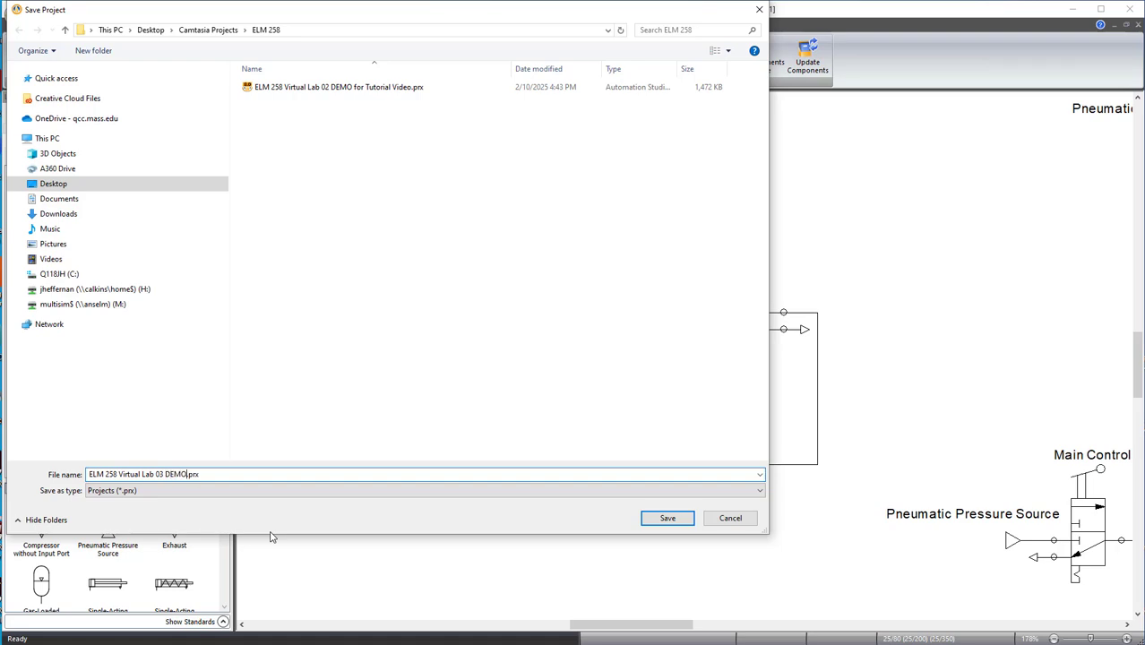
pyautogui.click(666, 519)
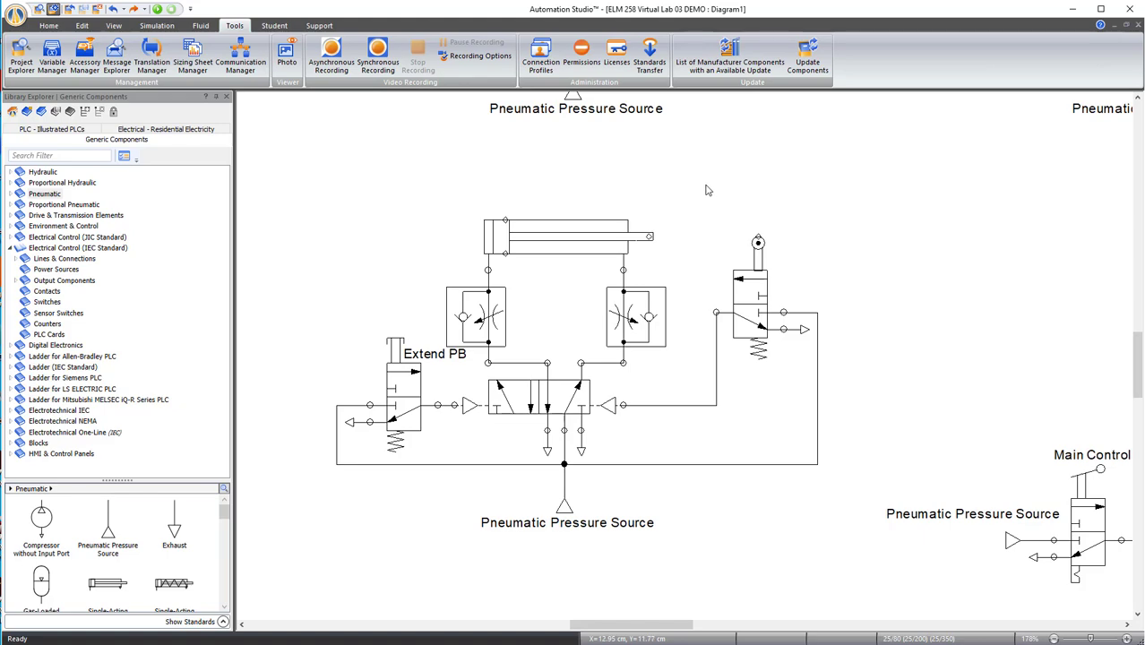
# Delete the two upper push-button cylinder circuits from the diagram.
pyautogui.scroll(6, 707, 188)
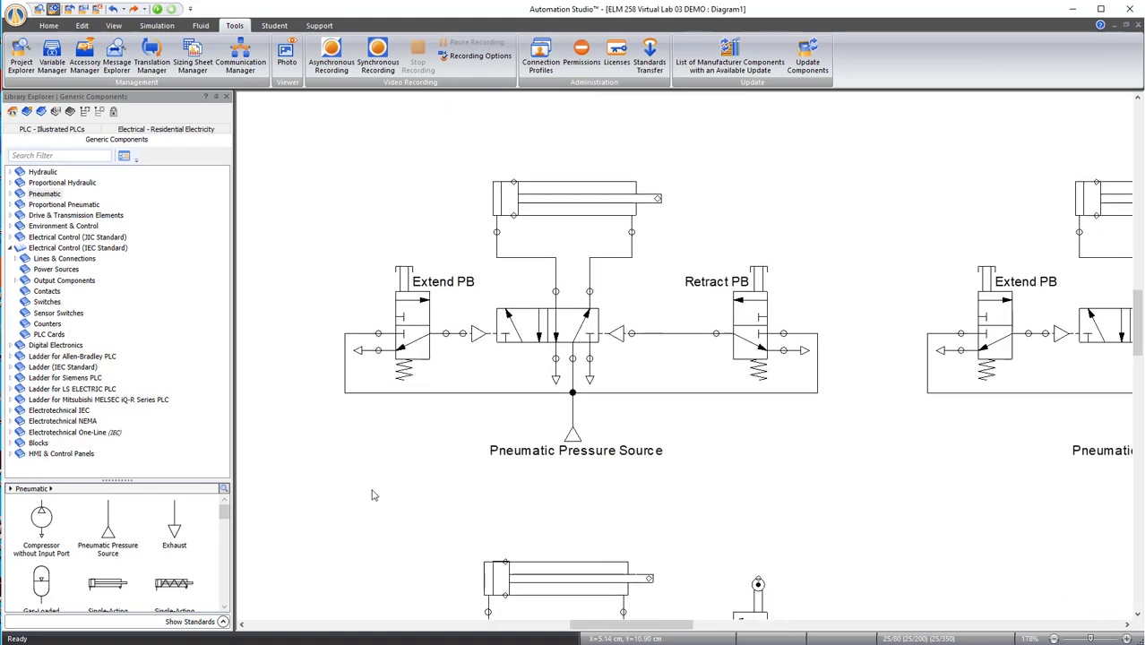
pyautogui.moveTo(297, 505); pyautogui.dragTo(912, 143)
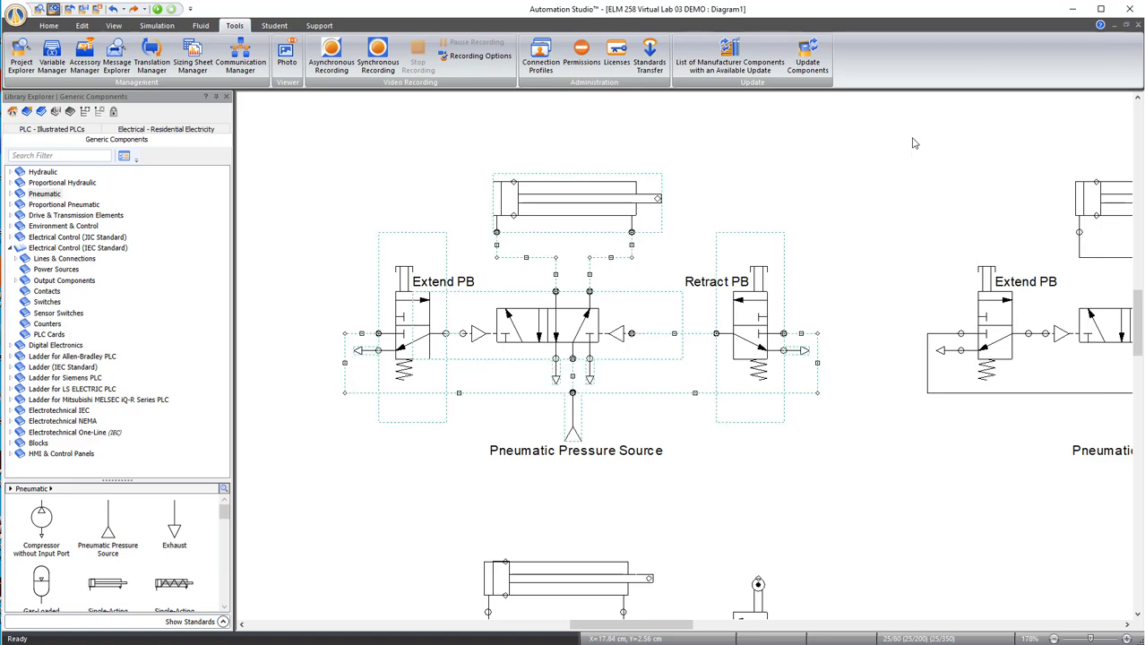
pyautogui.press('Delete')
pyautogui.moveTo(645, 629); pyautogui.dragTo(718, 629)
pyautogui.moveTo(339, 136); pyautogui.dragTo(973, 541)
pyautogui.press('Delete')
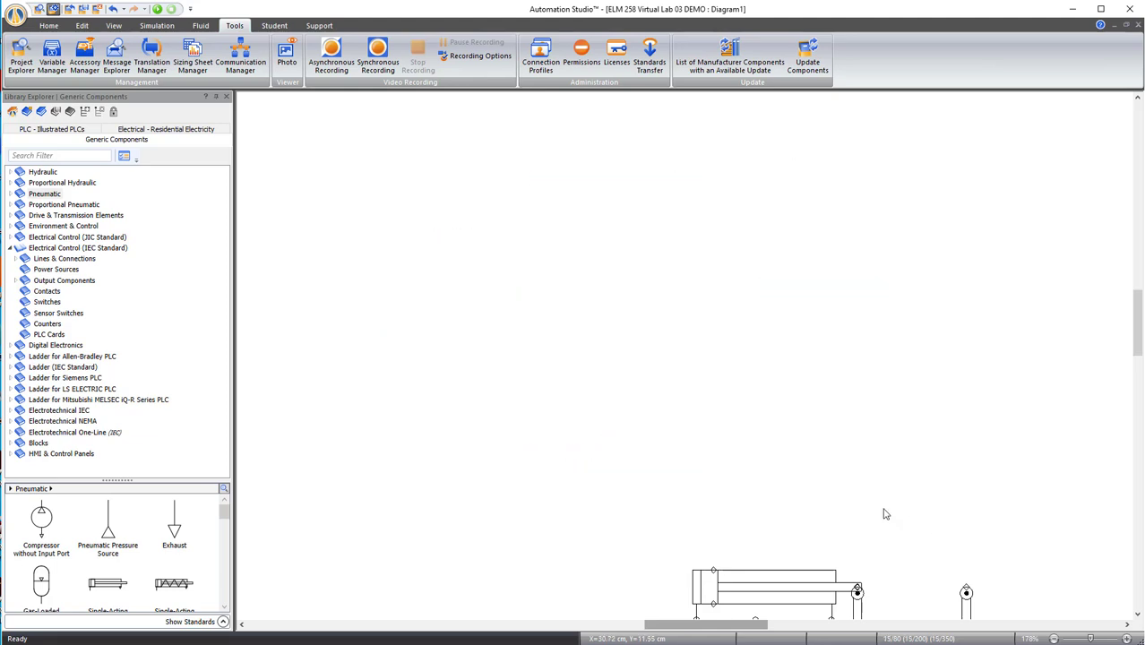
# Delete the whole Main Control circuit with its two roller valves, including the Main Control lever valve.
pyautogui.scroll(-5, 874, 501)
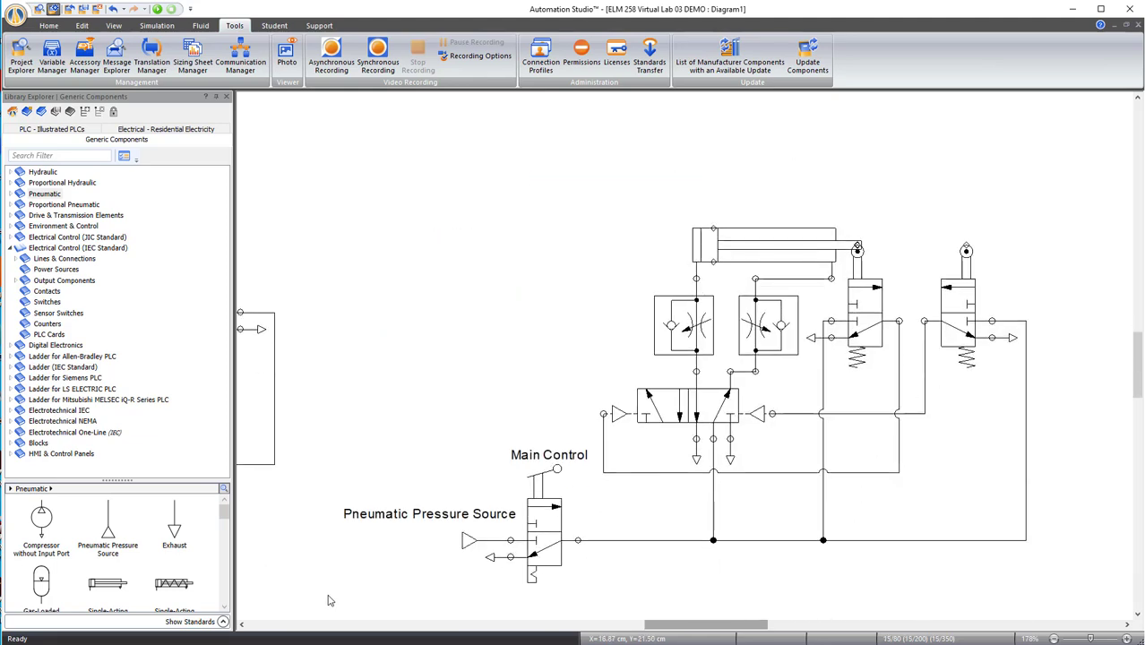
pyautogui.moveTo(327, 595); pyautogui.dragTo(1090, 175)
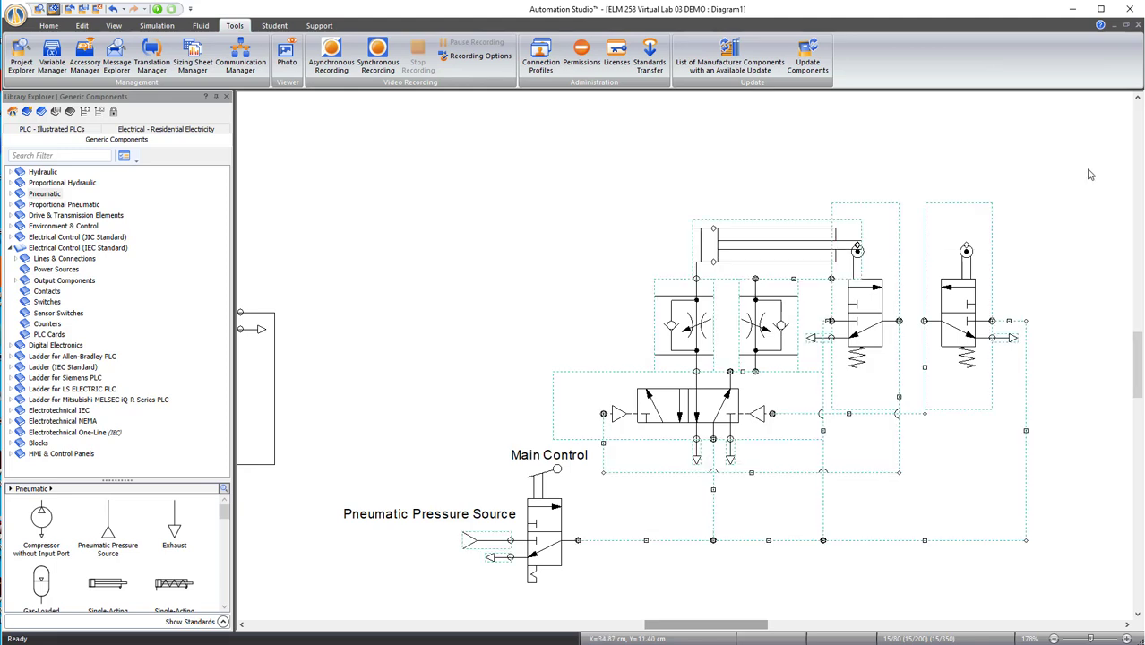
pyautogui.press('Delete')
pyautogui.click(541, 527)
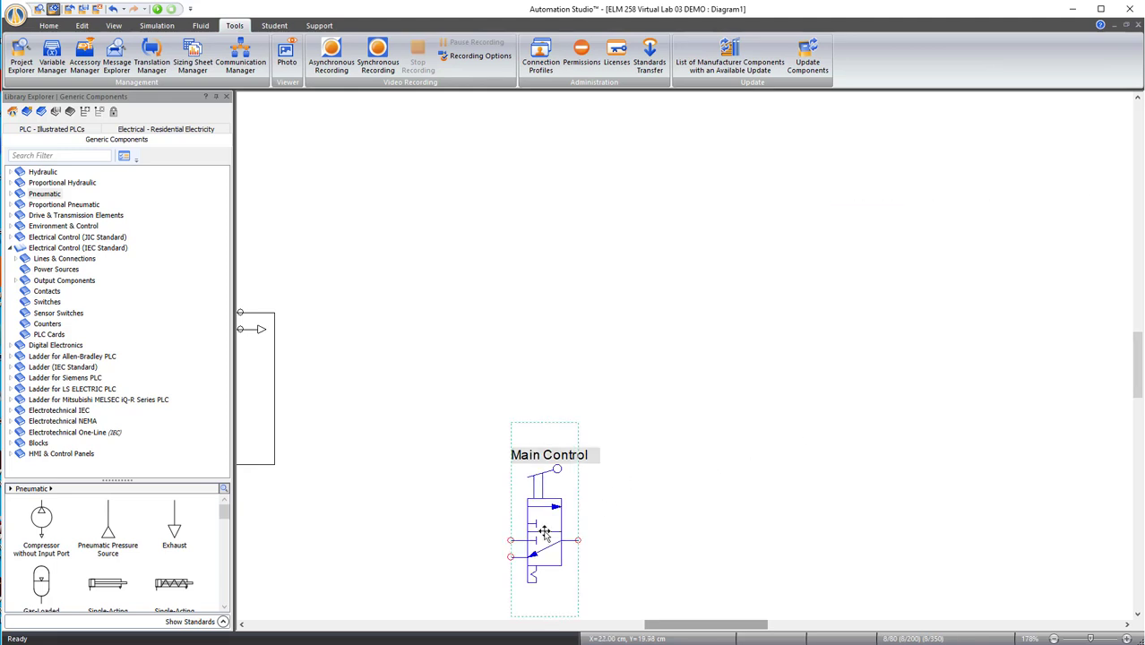
pyautogui.press('Delete')
# Delete the roller valve from the remaining cylinder circuit, along with its pilot line, pressure line and exhaust.
pyautogui.moveTo(729, 628); pyautogui.dragTo(648, 628)
pyautogui.click(795, 308)
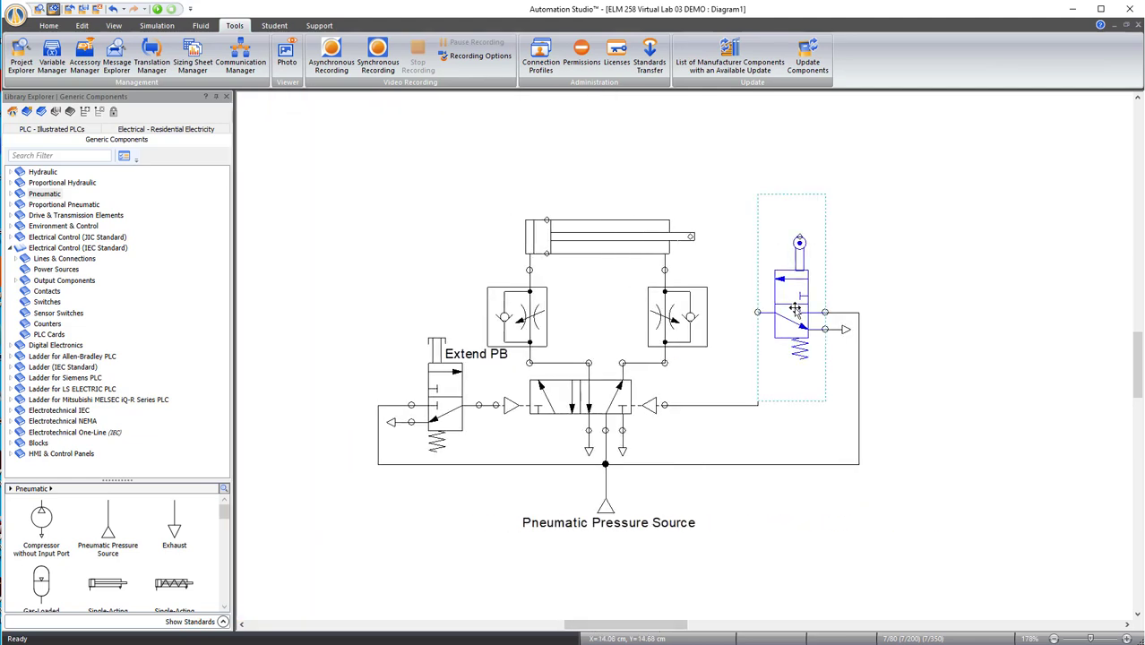
pyautogui.press('Delete')
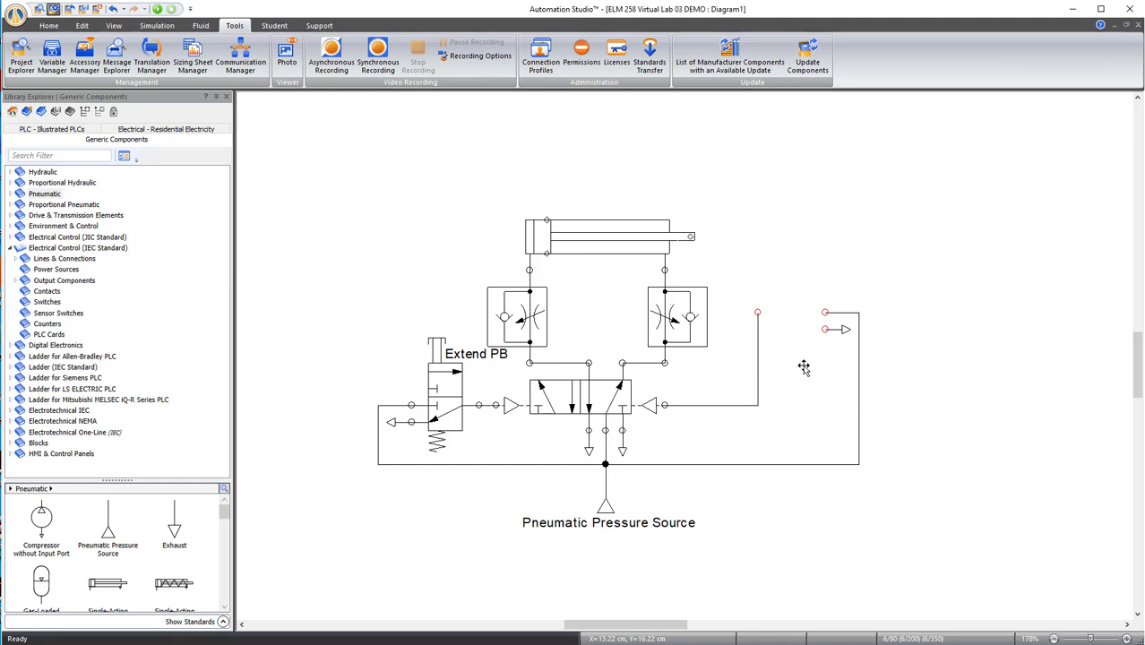
pyautogui.click(859, 399)
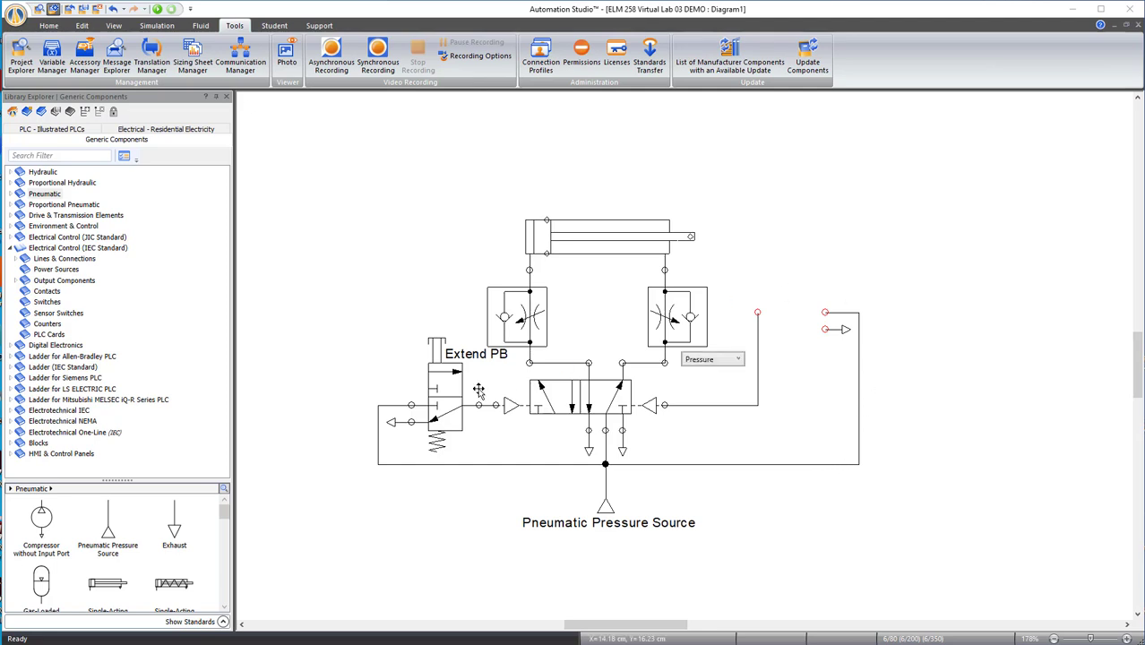
pyautogui.press('Delete')
pyautogui.click(859, 391)
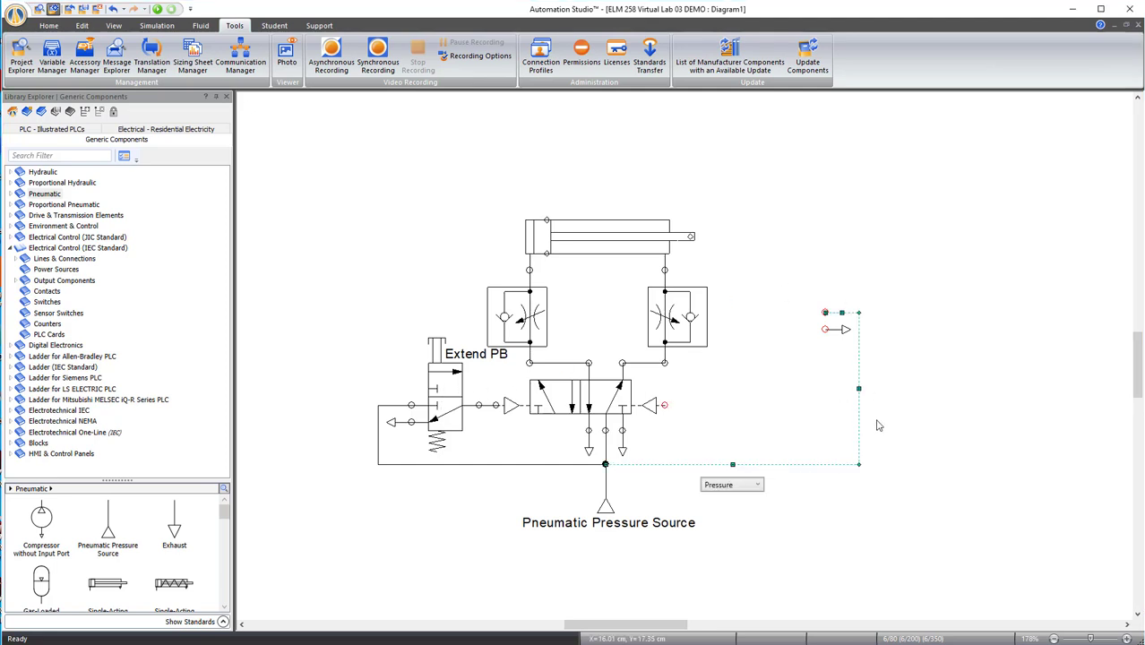
pyautogui.press('Delete')
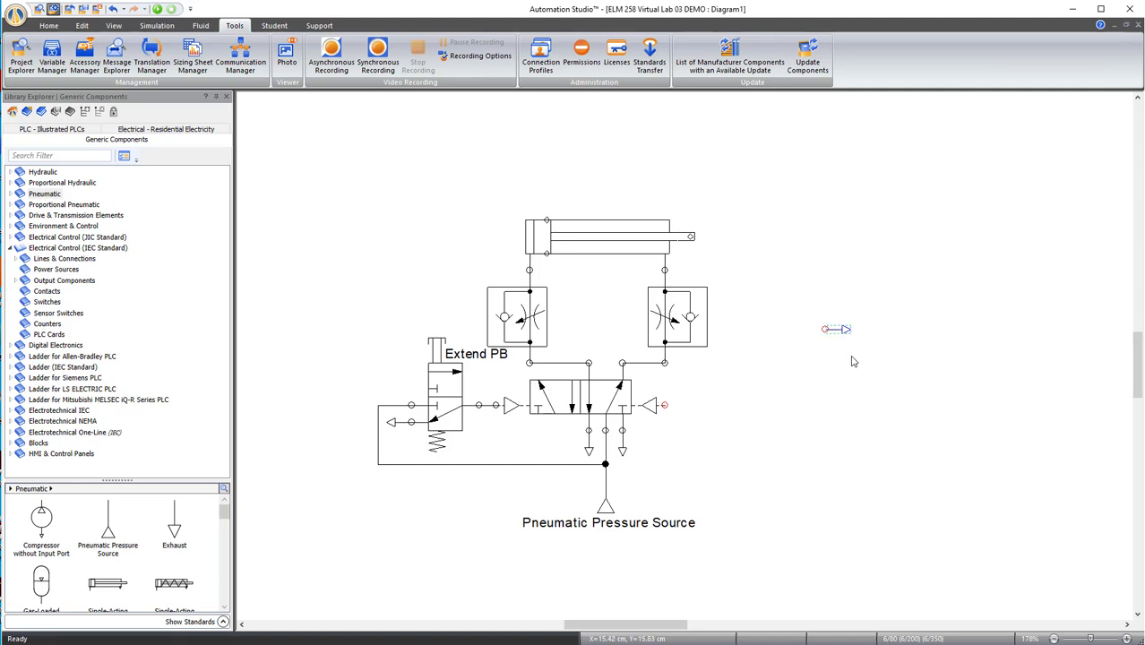
# Delete the Extend PB valve together with its pressure line, its exhaust and the line to the directional valve's left pilot.
pyautogui.click(453, 407)
pyautogui.press('Delete')
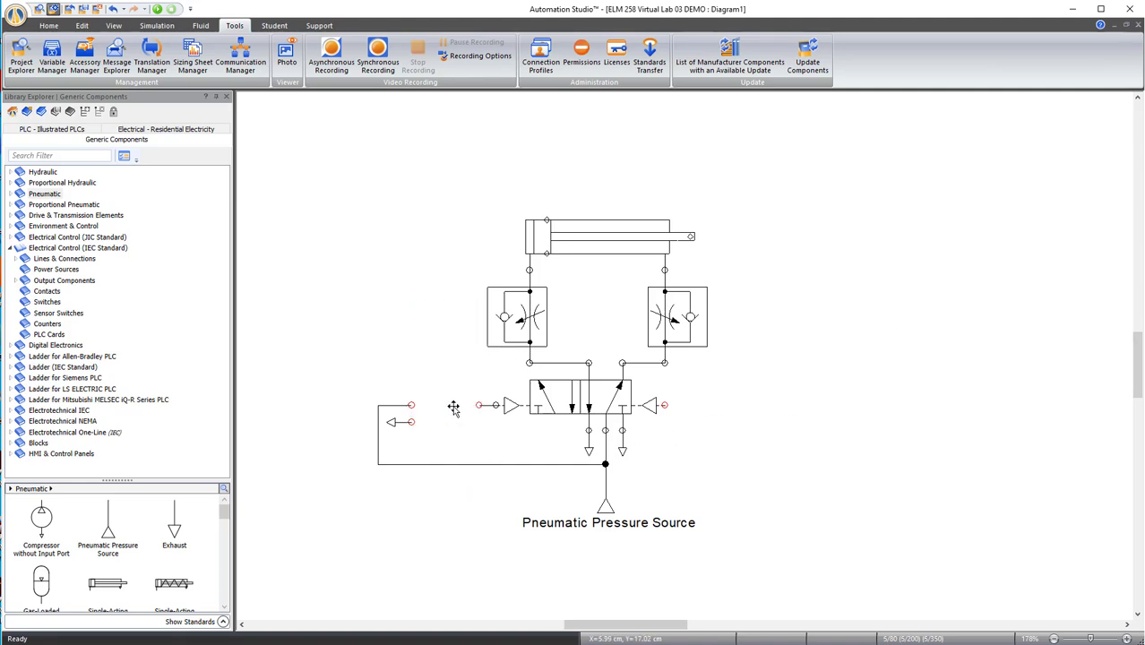
pyautogui.click(398, 407)
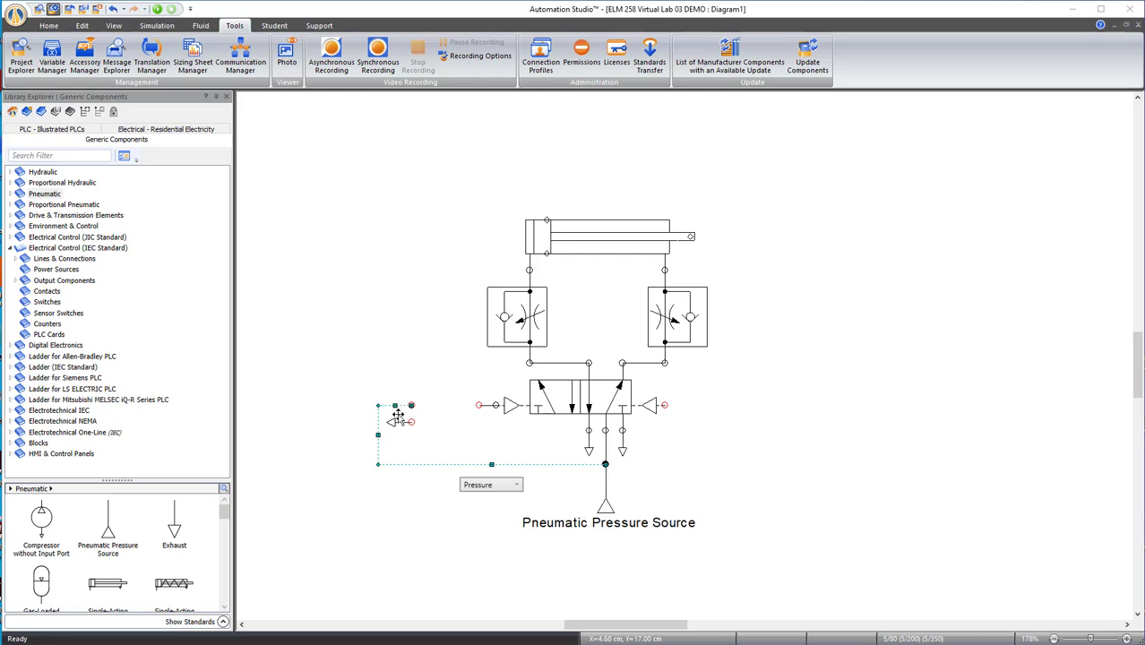
pyautogui.press('Delete')
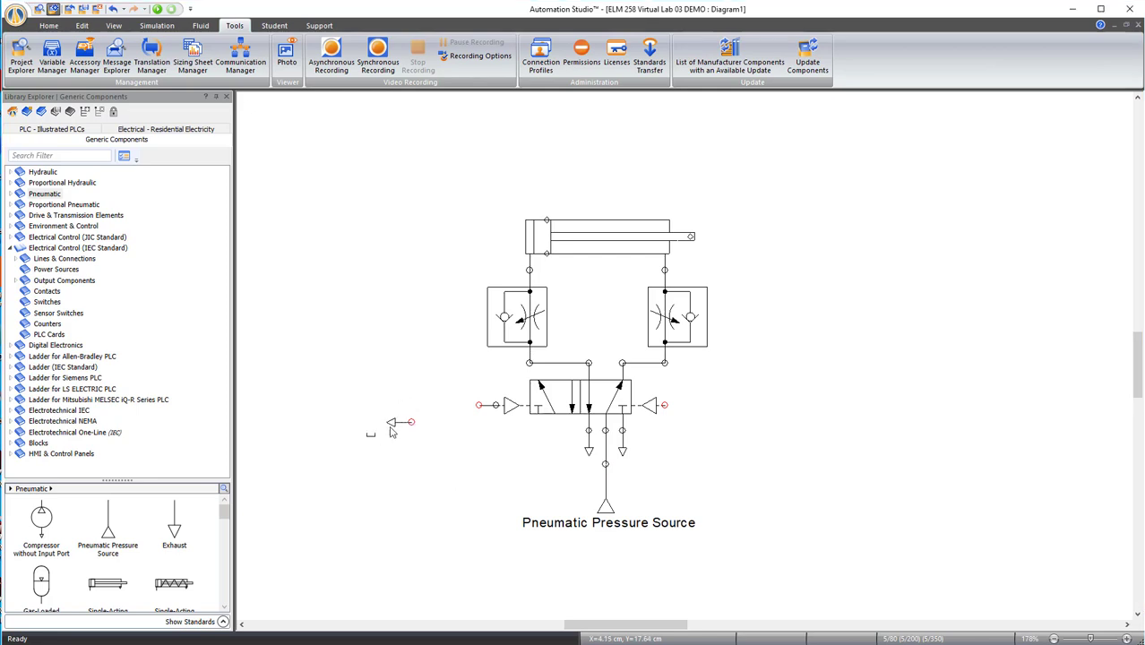
pyautogui.click(405, 420)
pyautogui.press('Delete')
pyautogui.click(487, 405)
pyautogui.press('Delete')
# Replace the directional valve's left pneumatic pilot with a Solenoid, DC/AC command in its technical specifications.
pyautogui.doubleClick(572, 402)
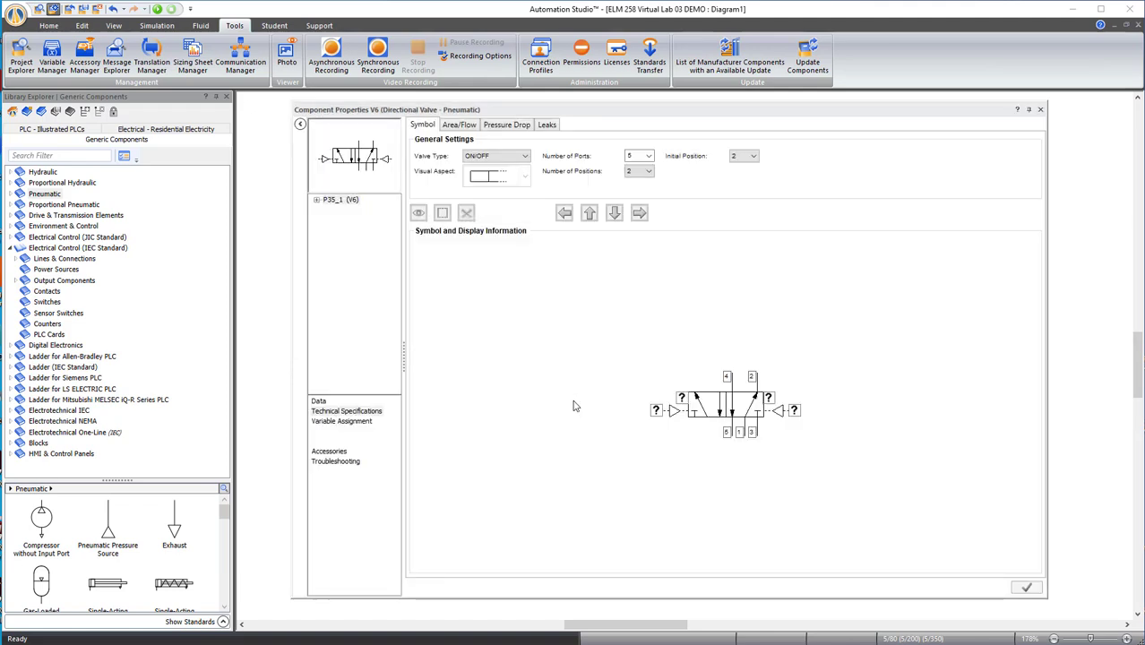
pyautogui.click(321, 402)
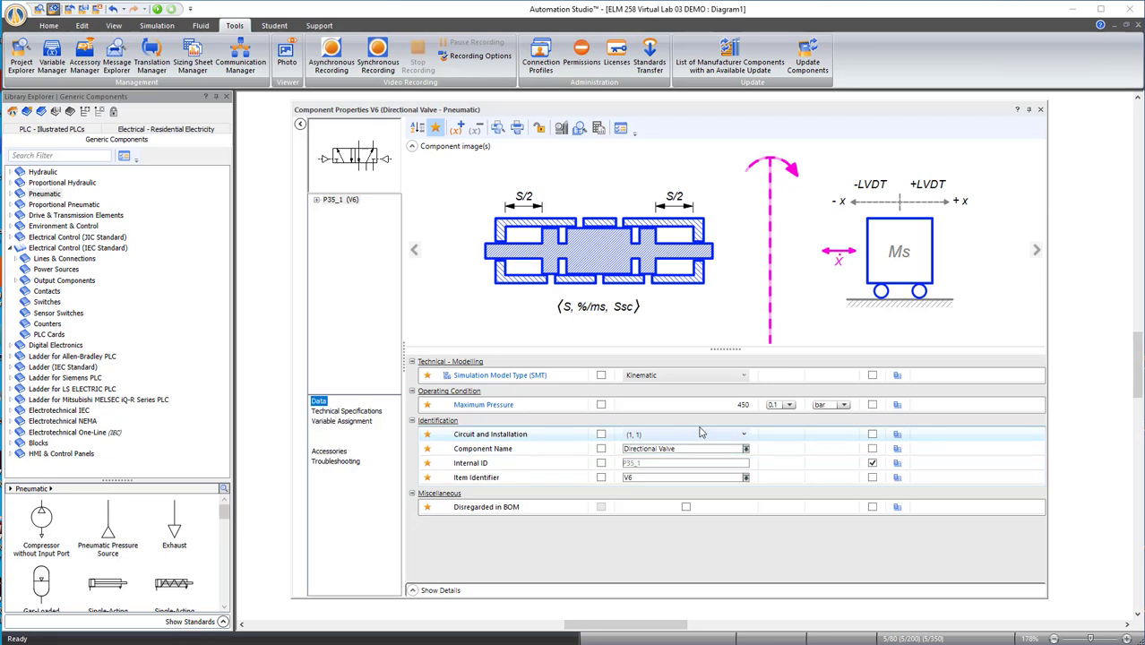
pyautogui.click(336, 412)
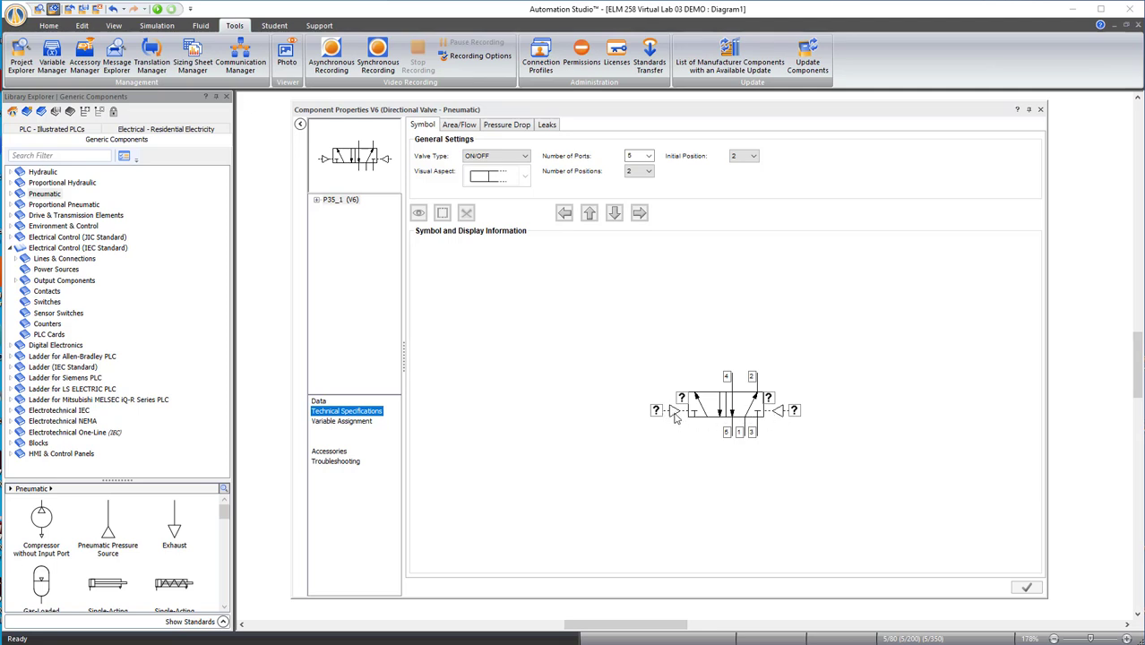
pyautogui.click(715, 545)
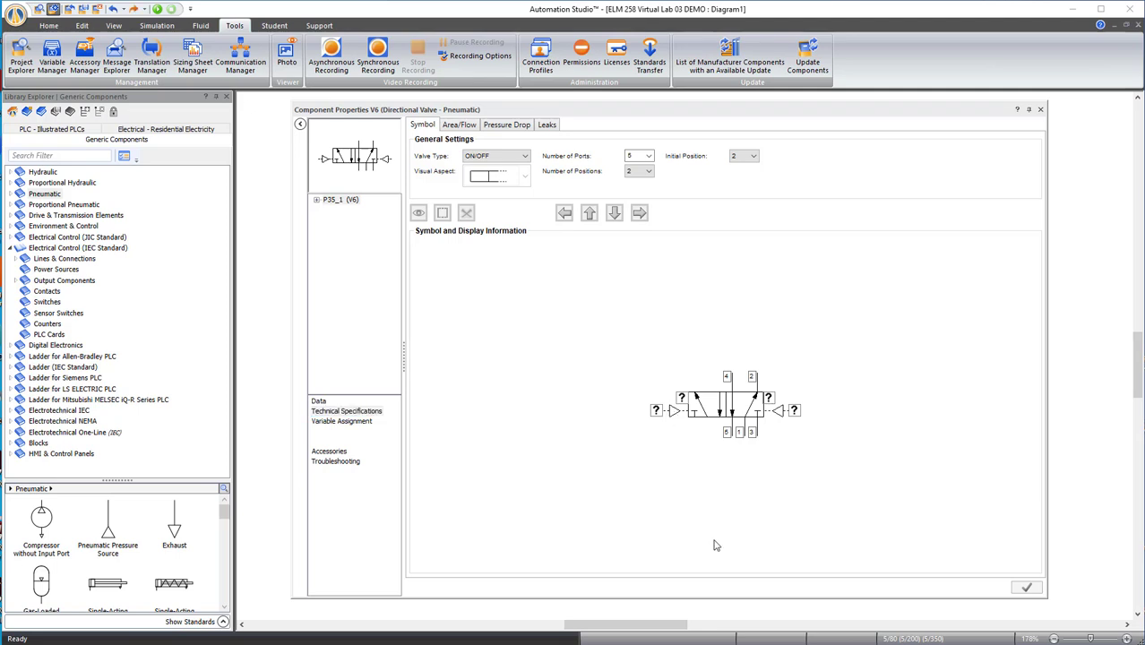
pyautogui.doubleClick(675, 413)
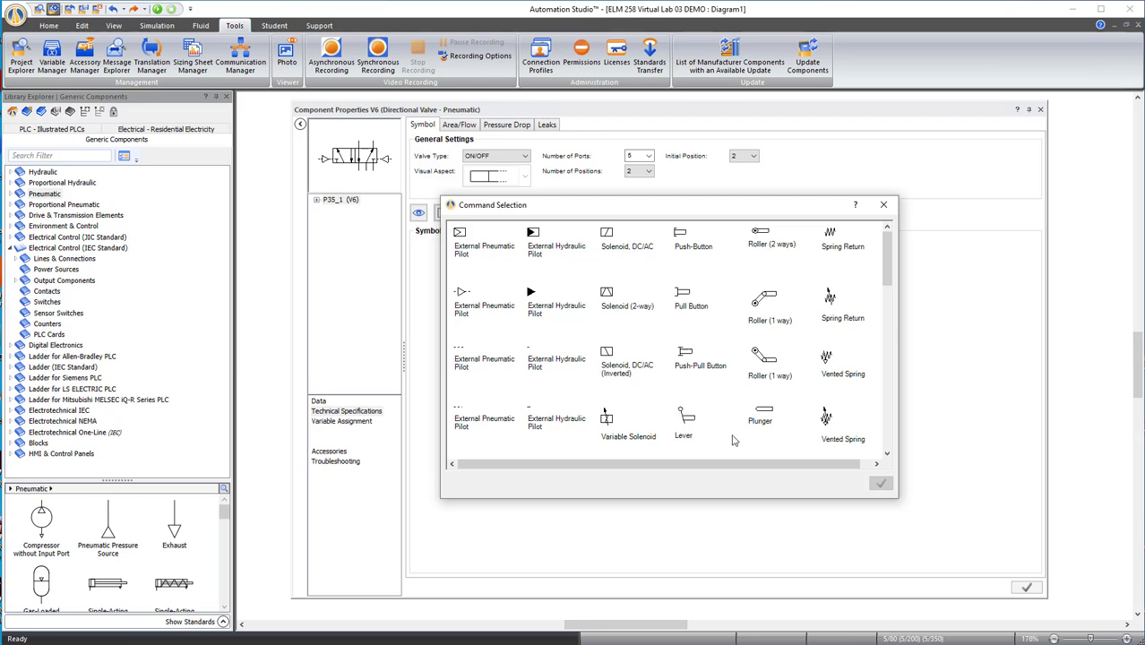
pyautogui.moveTo(887, 279); pyautogui.dragTo(886, 398)
pyautogui.moveTo(885, 328); pyautogui.dragTo(885, 255)
pyautogui.click(606, 234)
pyautogui.click(881, 485)
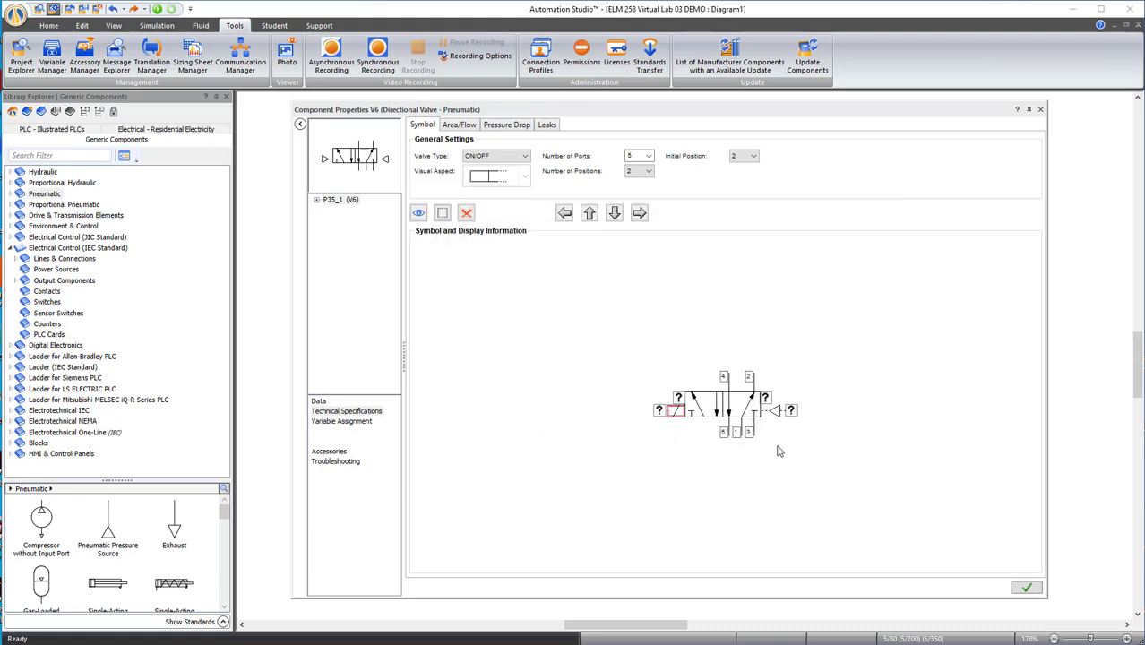
# Replace the directional valve's right pneumatic pilot with a Solenoid, DC/AC command and apply the valve changes.
pyautogui.click(776, 414)
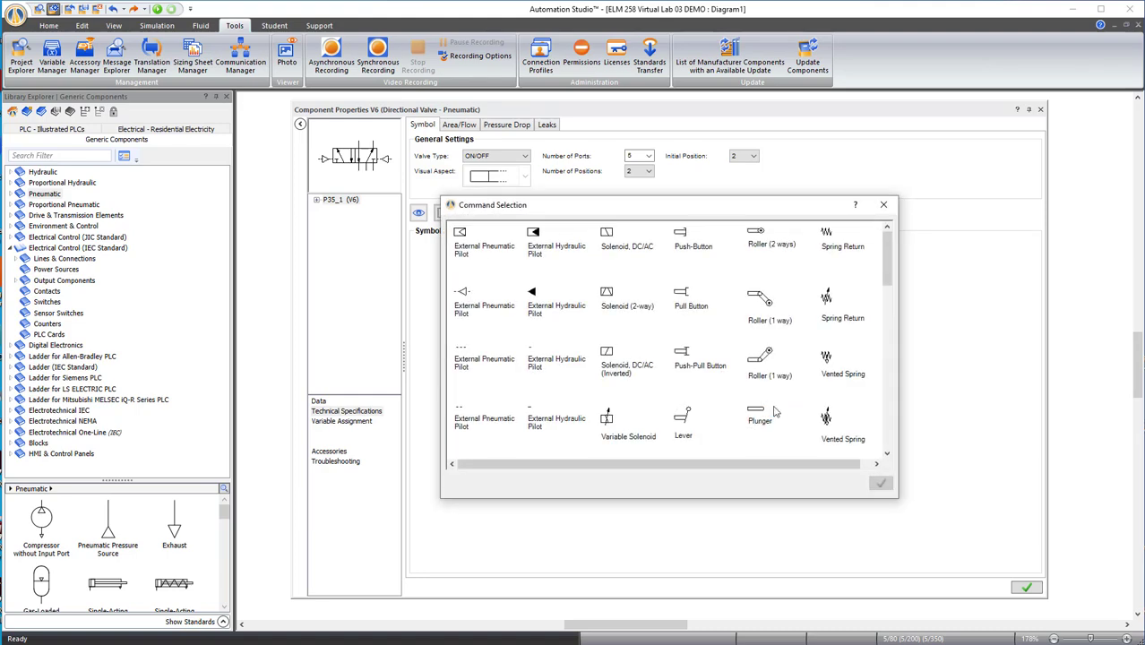
pyautogui.click(606, 235)
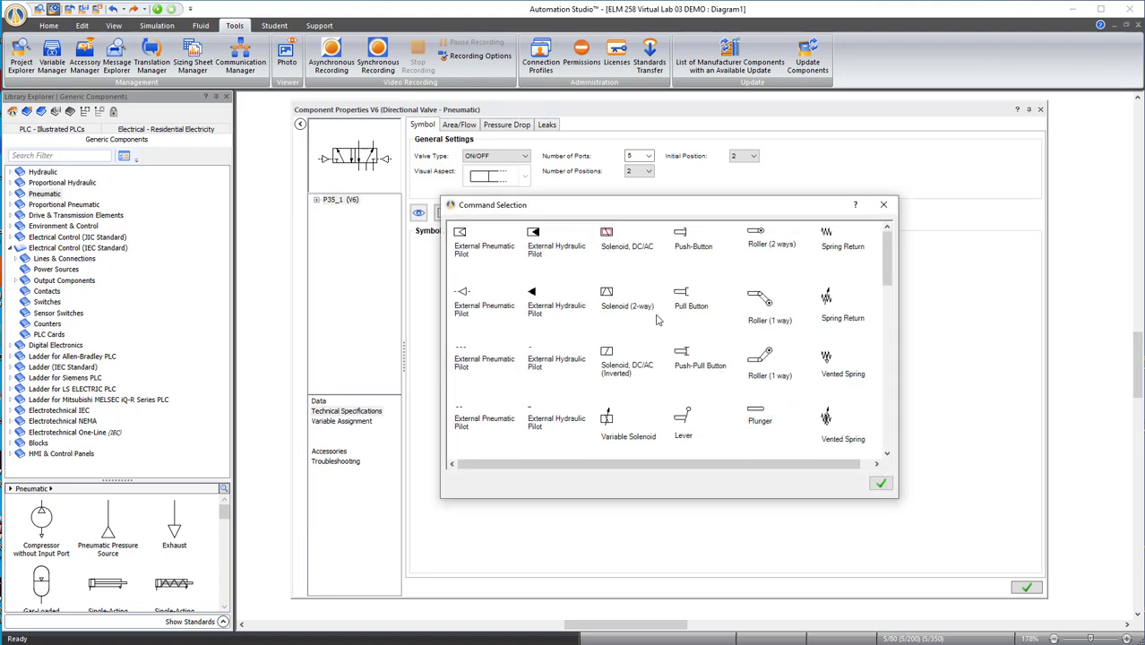
pyautogui.click(881, 485)
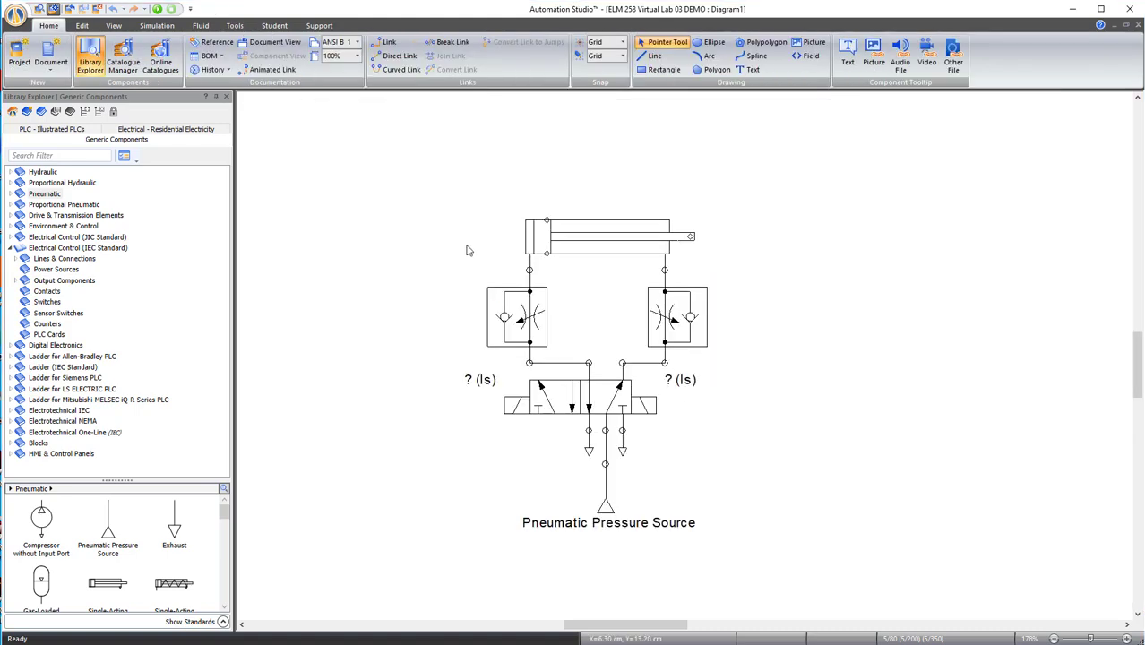
# Move the complete cylinder circuit with its solenoid valve and pressure source to the right on the diagram.
pyautogui.moveTo(413, 173); pyautogui.dragTo(798, 571)
pyautogui.moveTo(620, 257); pyautogui.dragTo(788, 248)
pyautogui.click(943, 304)
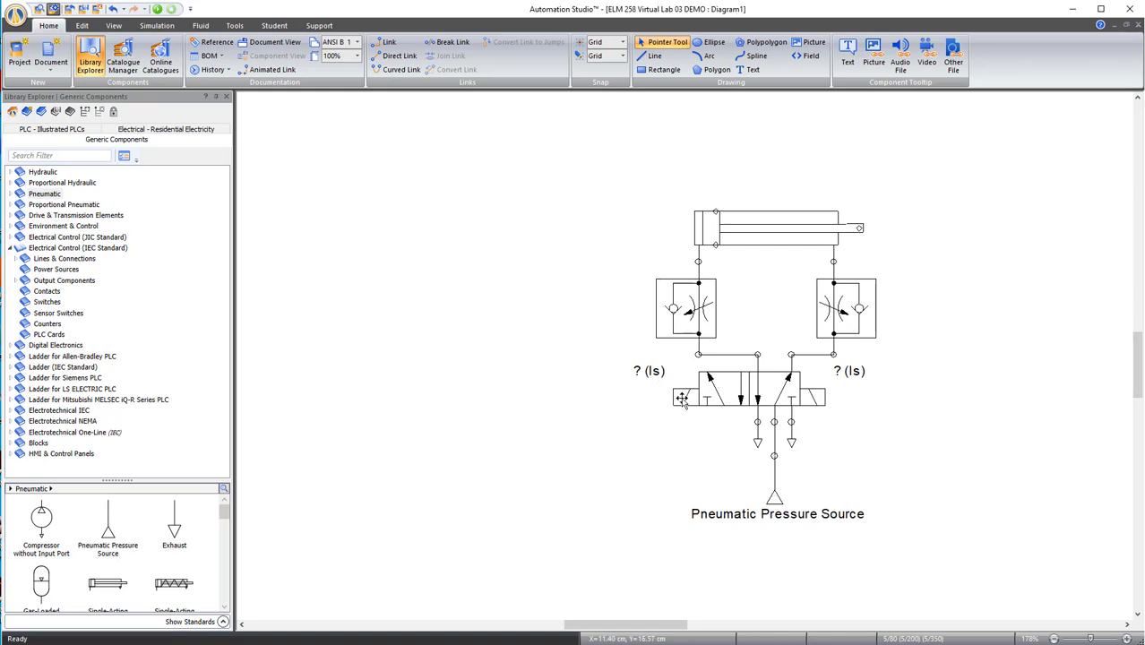
# Place a Power Supply 24 Volts and, below it, a Common (0 Volts) from the IEC electrical power sources beside the pneumatic circuit.
pyautogui.click(12, 250)
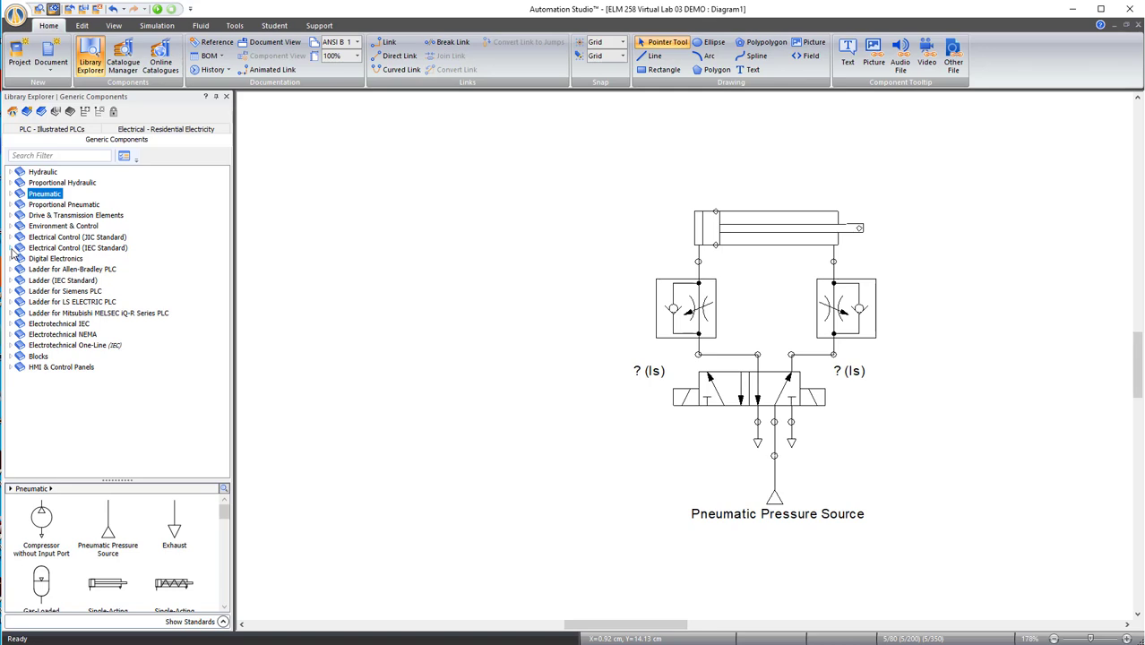
pyautogui.click(12, 249)
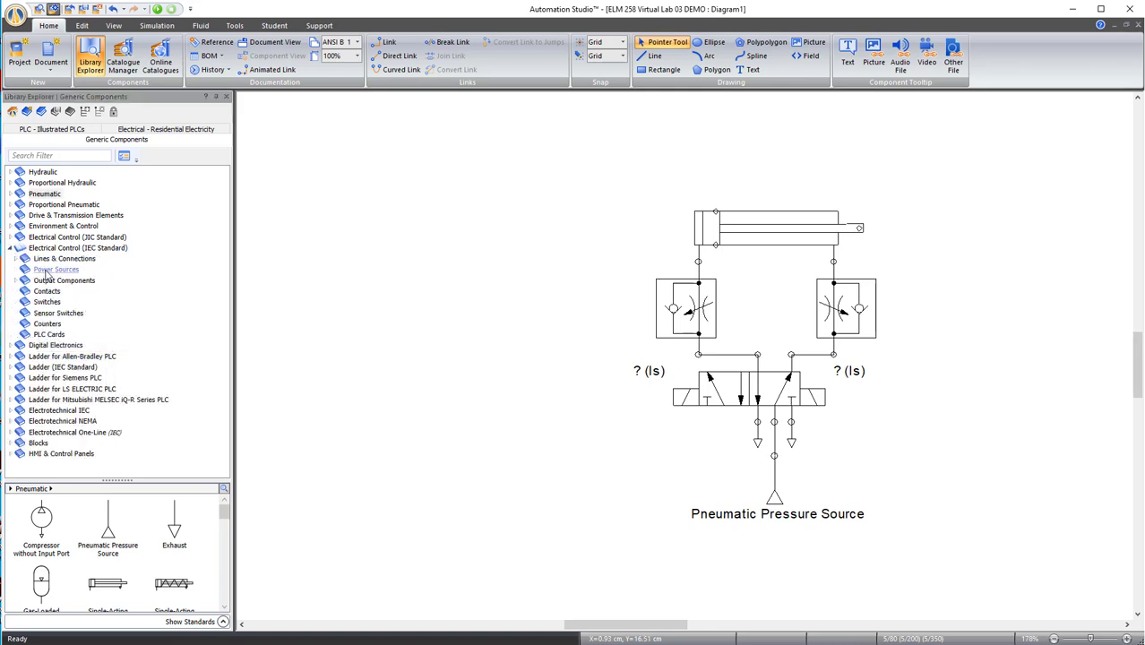
pyautogui.click(47, 271)
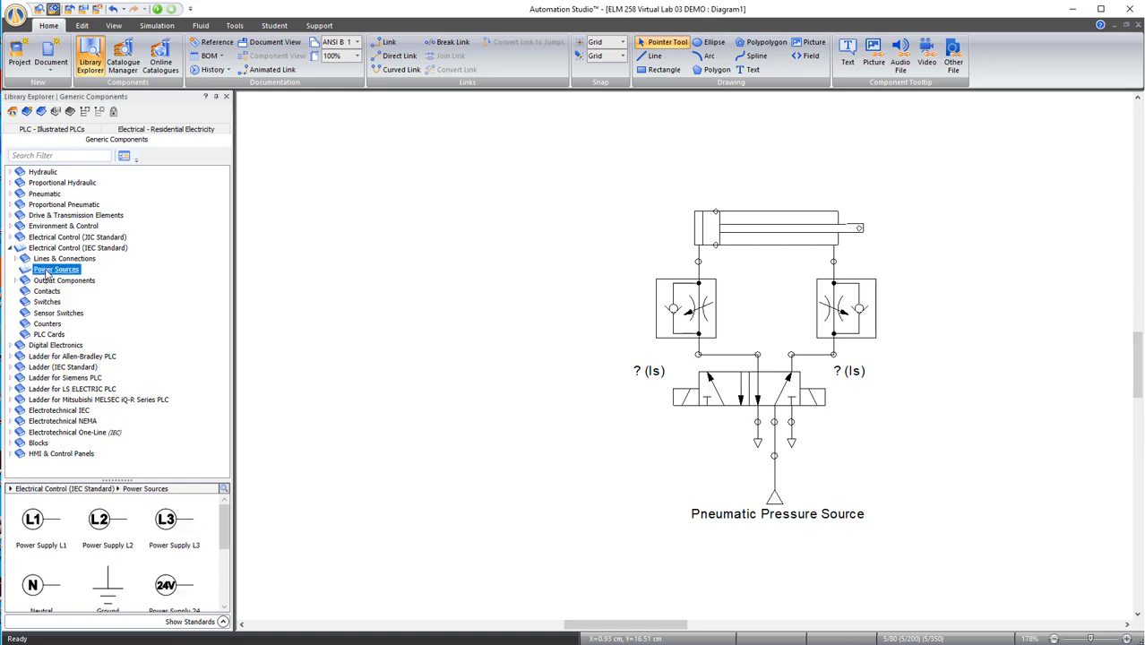
pyautogui.moveTo(221, 527); pyautogui.dragTo(222, 551)
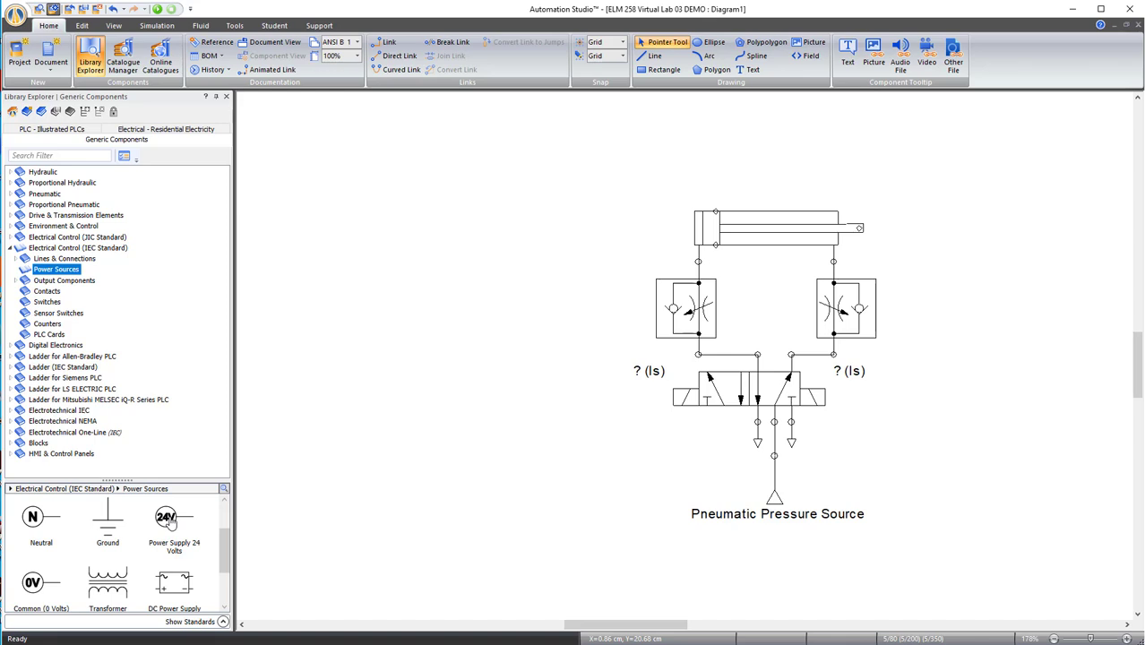
pyautogui.moveTo(169, 524)
pyautogui.moveTo(169, 524); pyautogui.dragTo(307, 220)
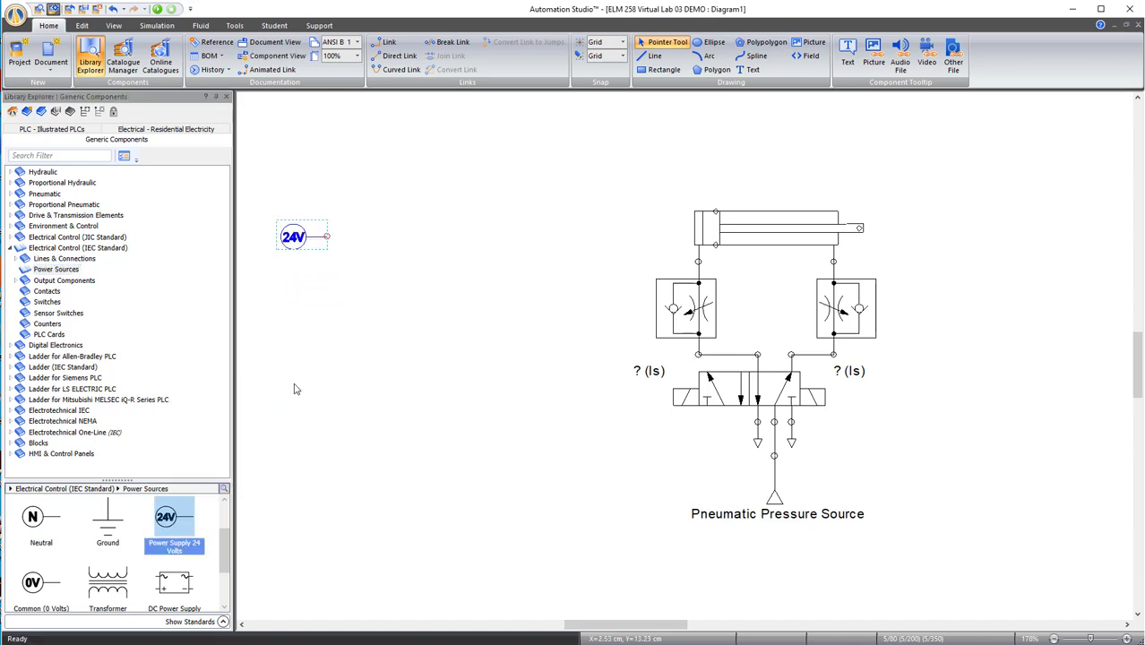
pyautogui.moveTo(40, 591); pyautogui.dragTo(305, 407)
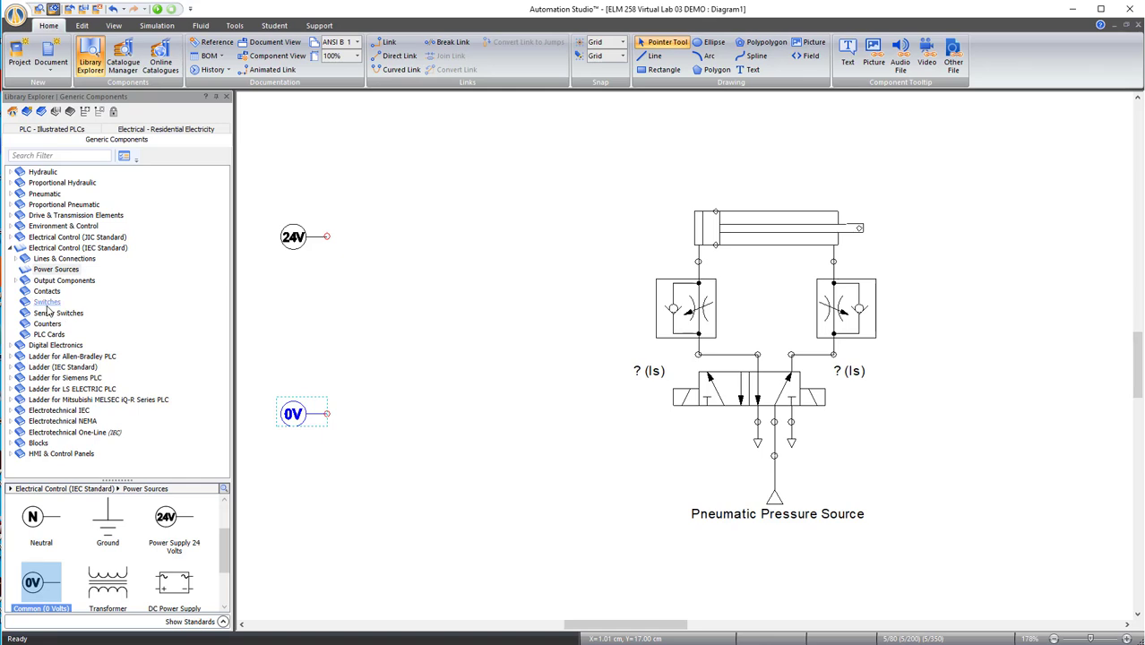
# Add an IEC Normally Open Push-Button between the 24V and 0V levels and give it the alias Extend.
pyautogui.click(47, 303)
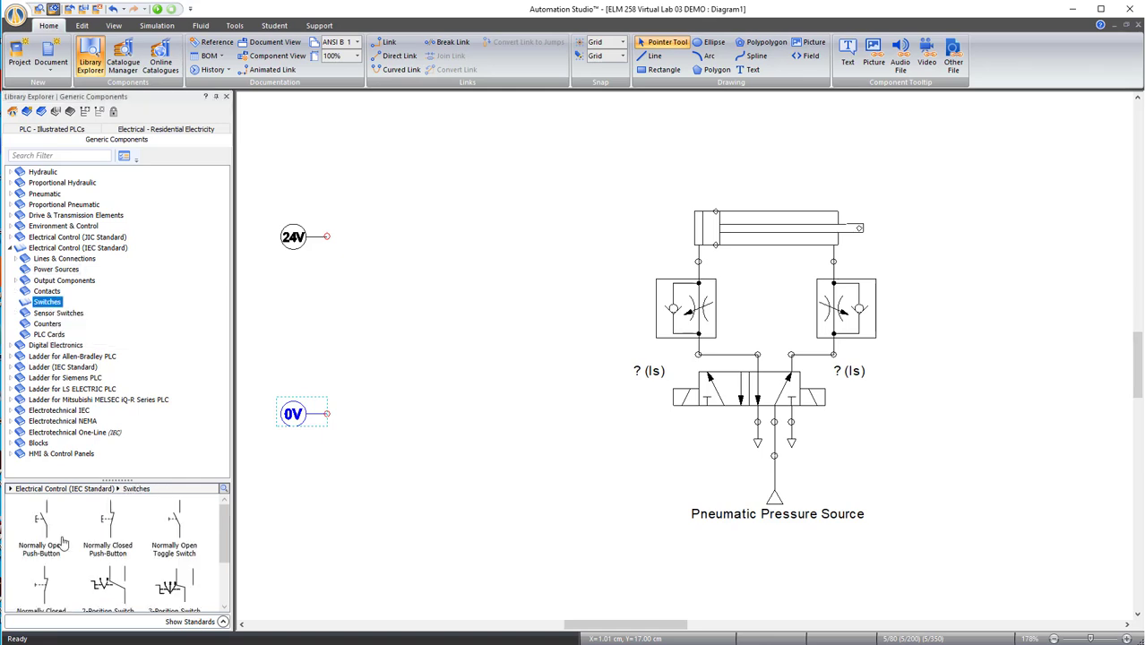
pyautogui.moveTo(43, 522); pyautogui.dragTo(380, 262)
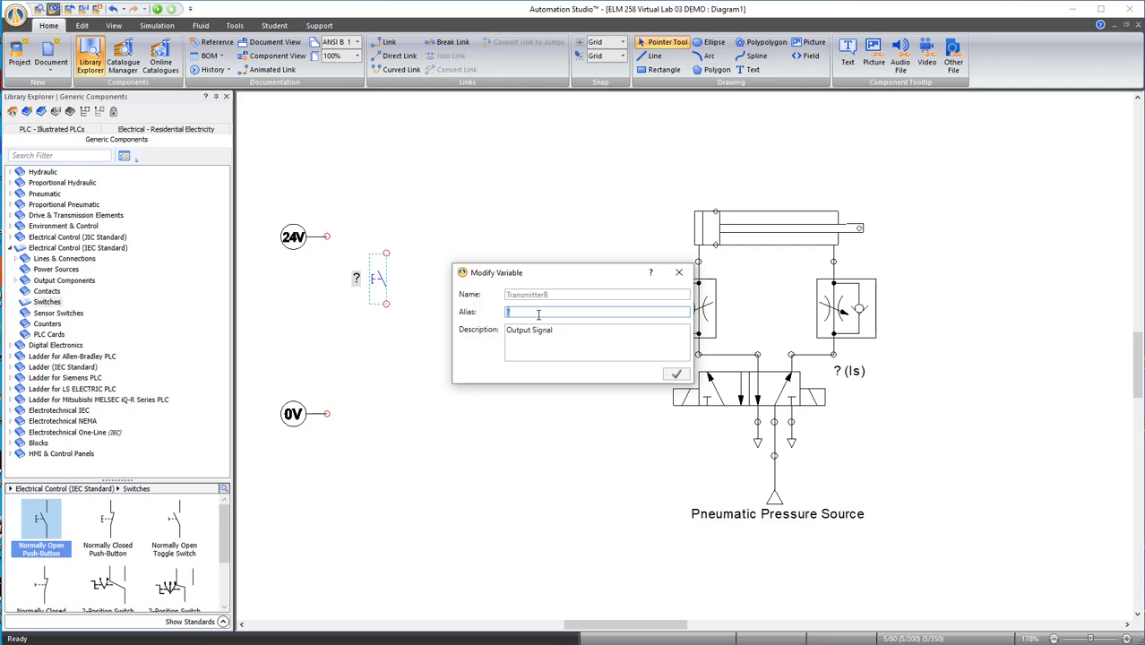
pyautogui.write('B')
pyautogui.click(678, 373)
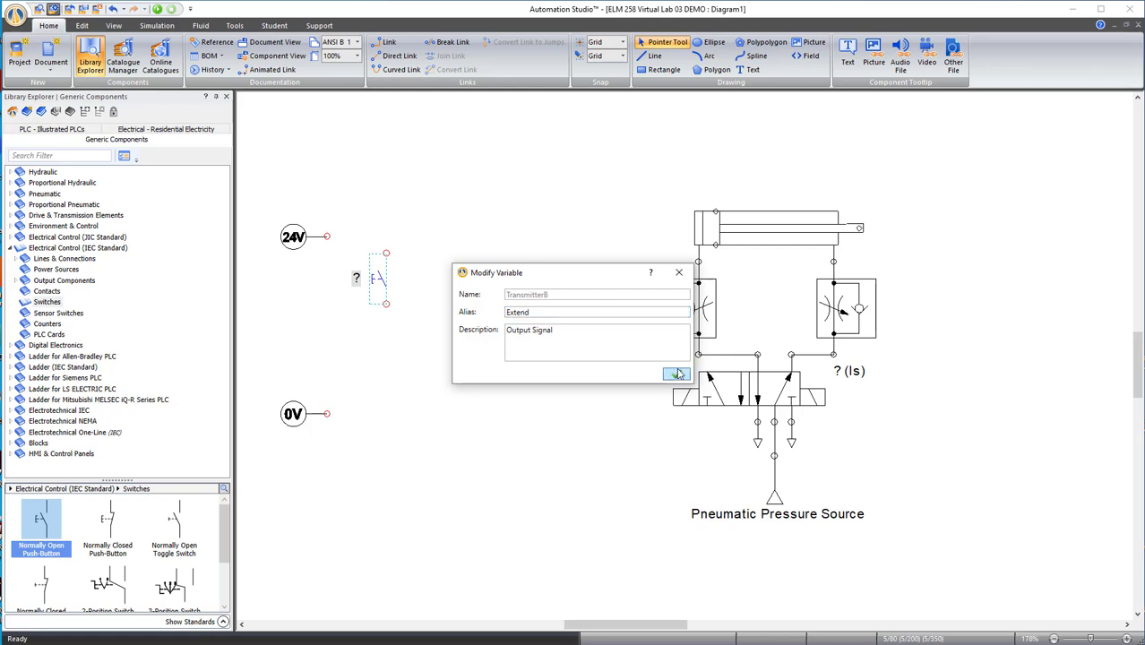
pyautogui.click(676, 374)
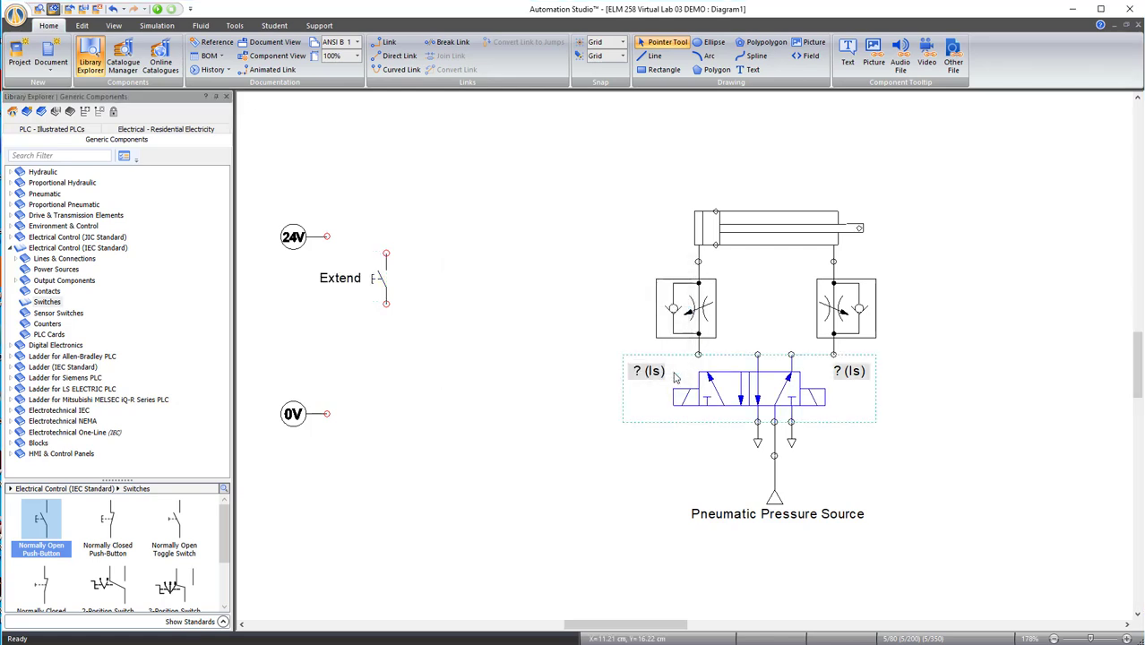
# Place a second Normally Open Push-Button level with the Extend button, on its right, with the alias Retract.
pyautogui.moveTo(42, 524); pyautogui.dragTo(484, 260)
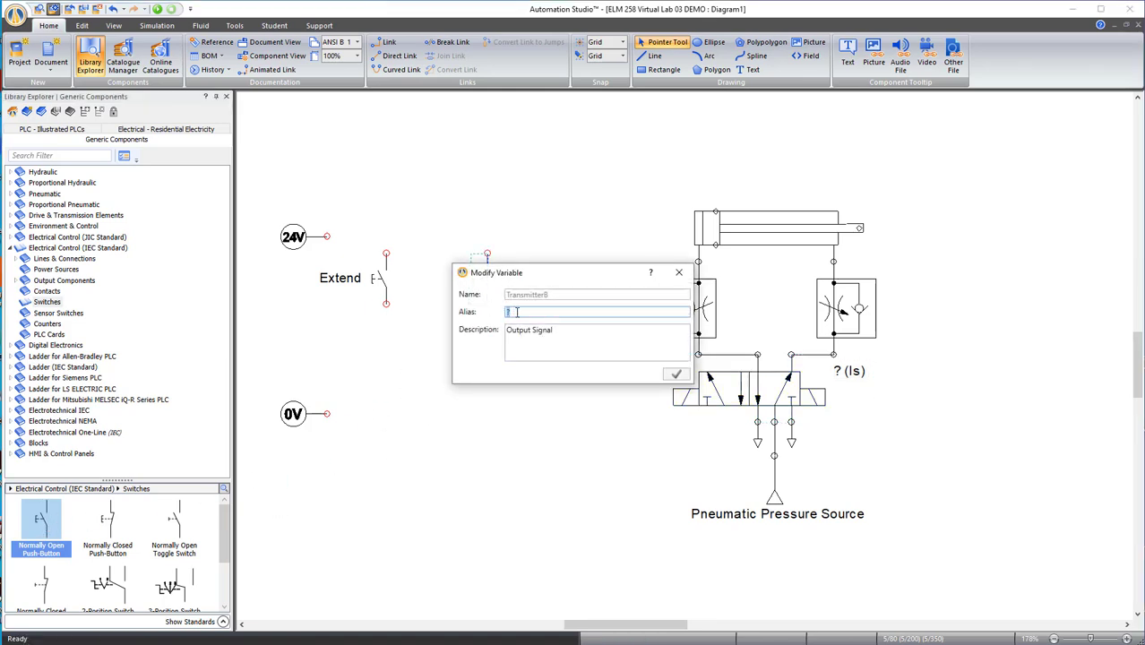
pyautogui.write('Retract')
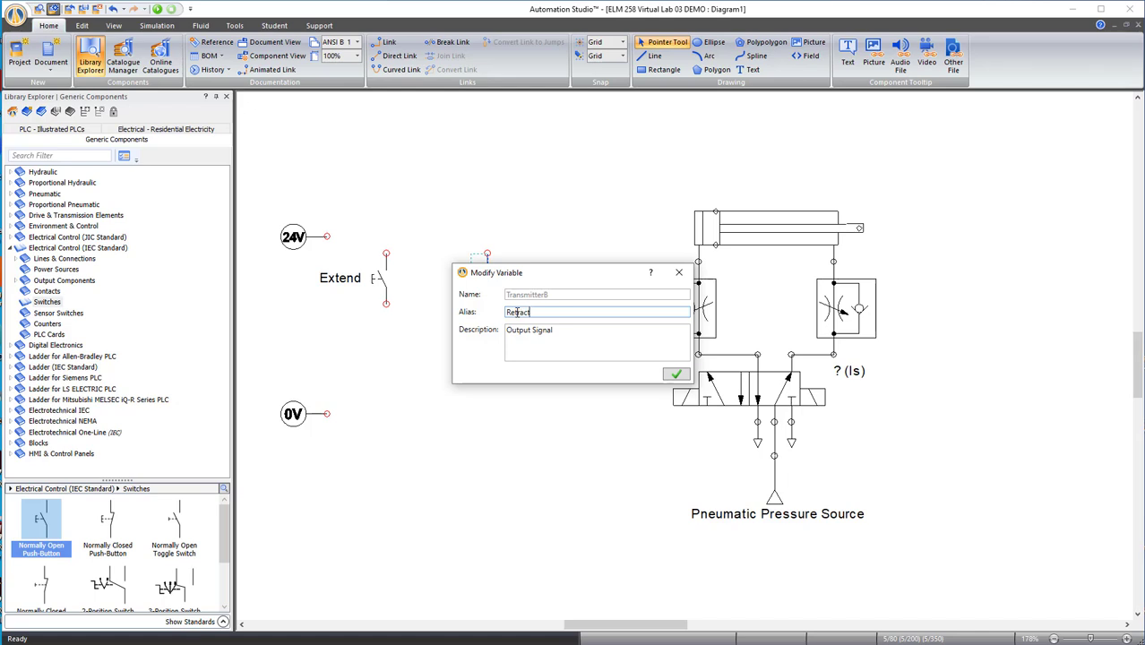
pyautogui.click(675, 375)
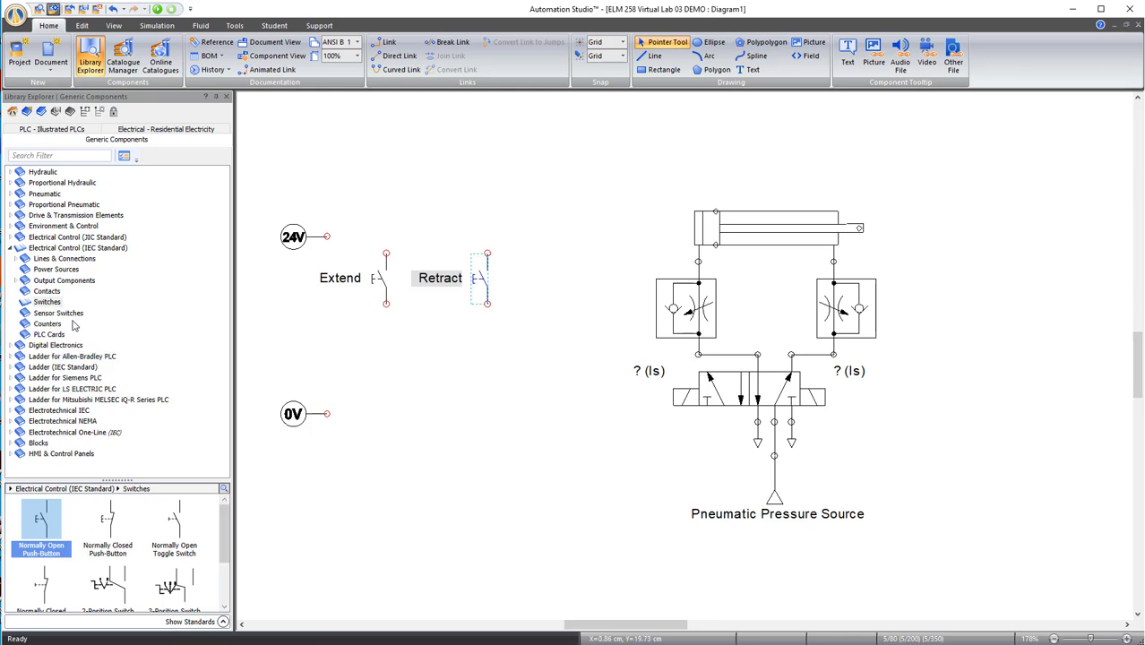
# Place a Solenoid, DC/AC output component directly below the Extend push-button and give it the alias A+.
pyautogui.click(42, 282)
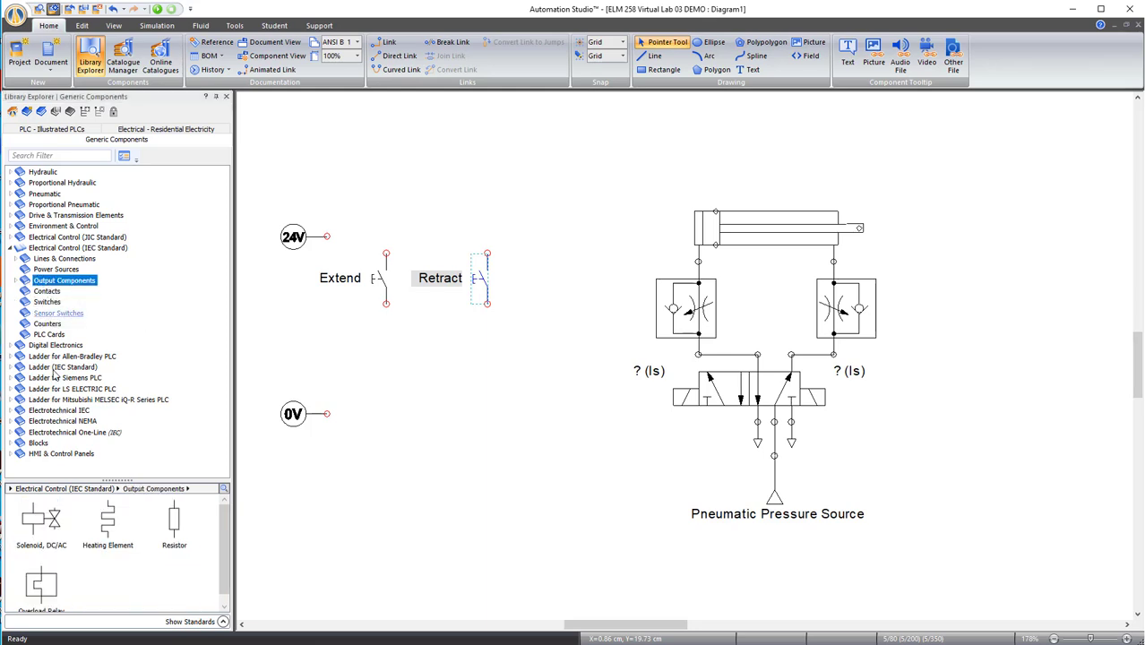
pyautogui.moveTo(34, 524)
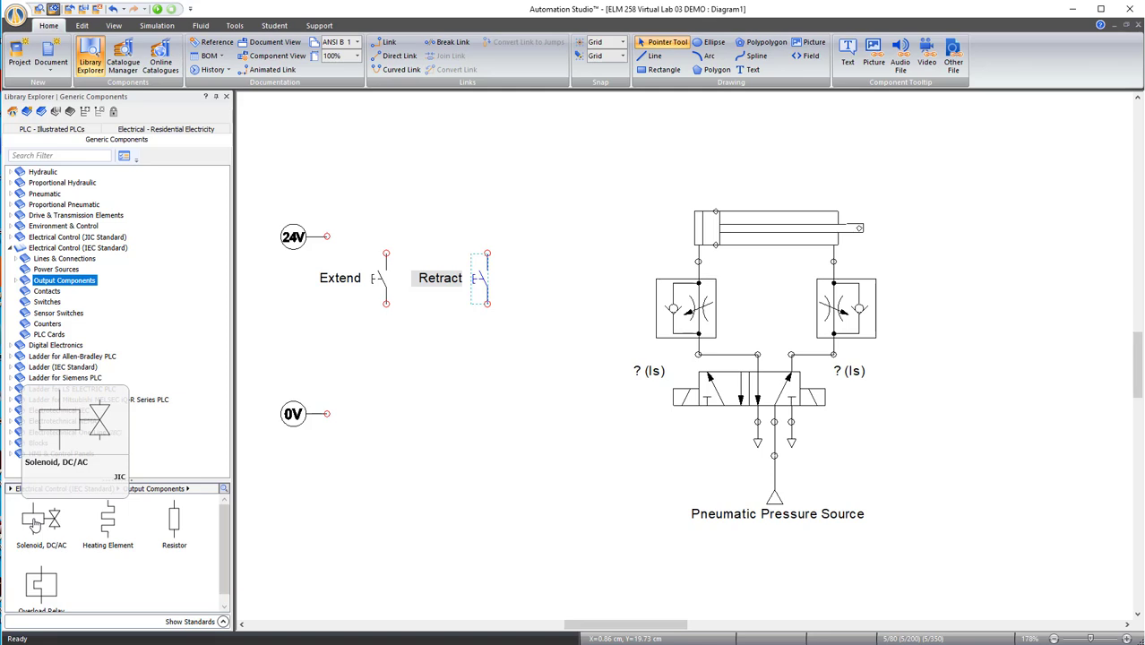
pyautogui.moveTo(36, 524); pyautogui.dragTo(398, 346)
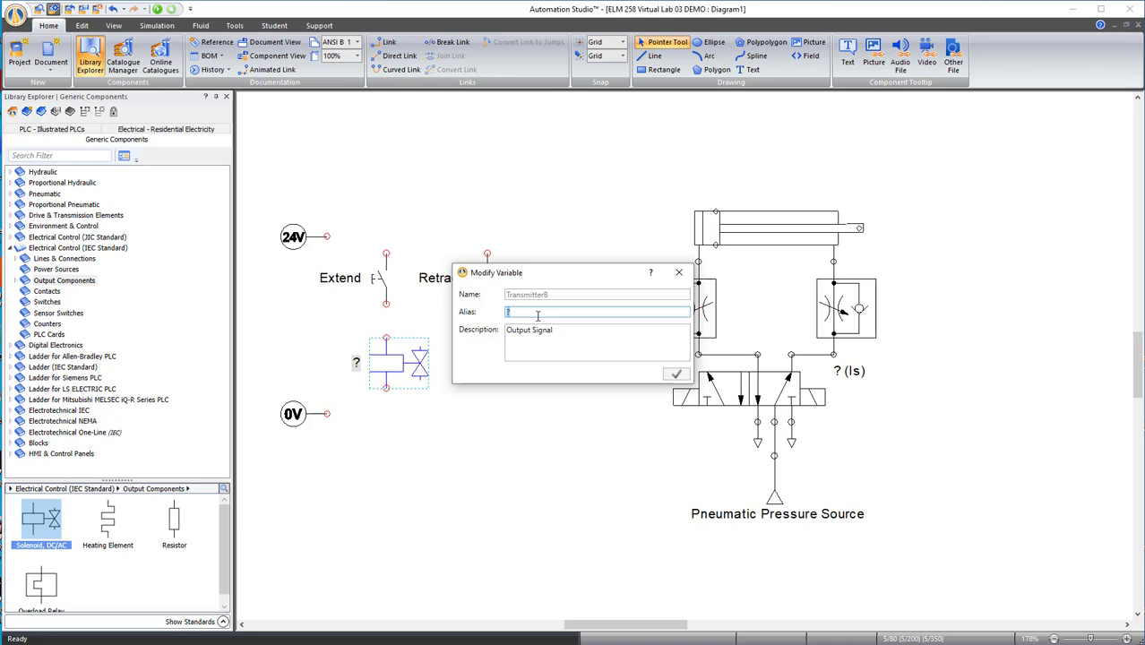
pyautogui.write('A+')
pyautogui.click(675, 375)
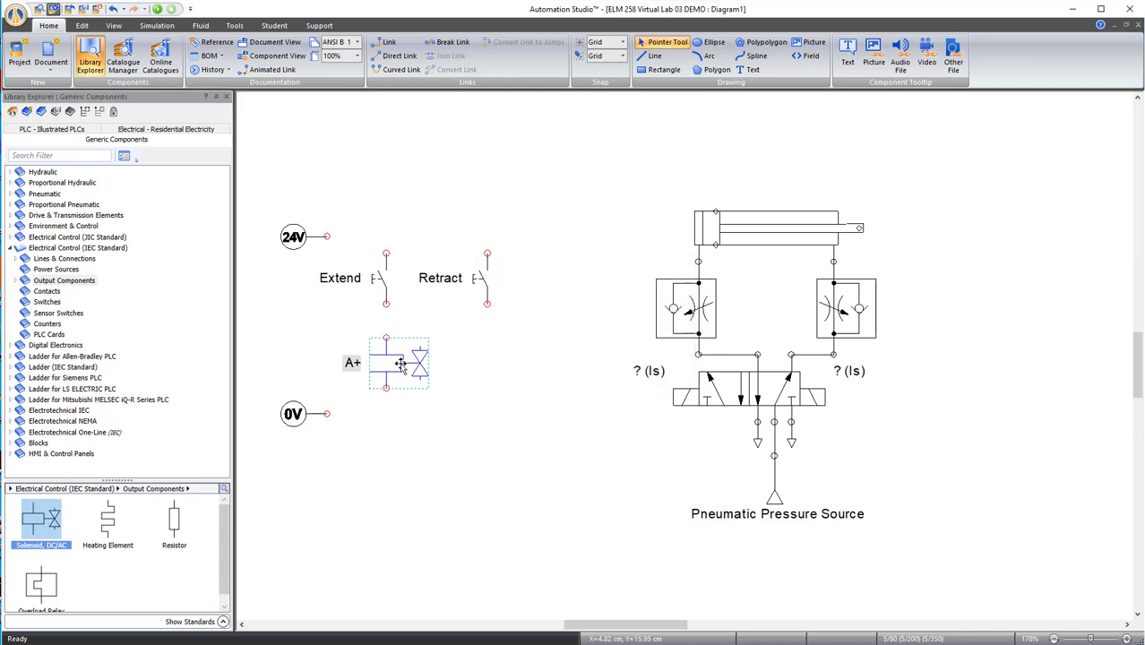
pyautogui.click(520, 503)
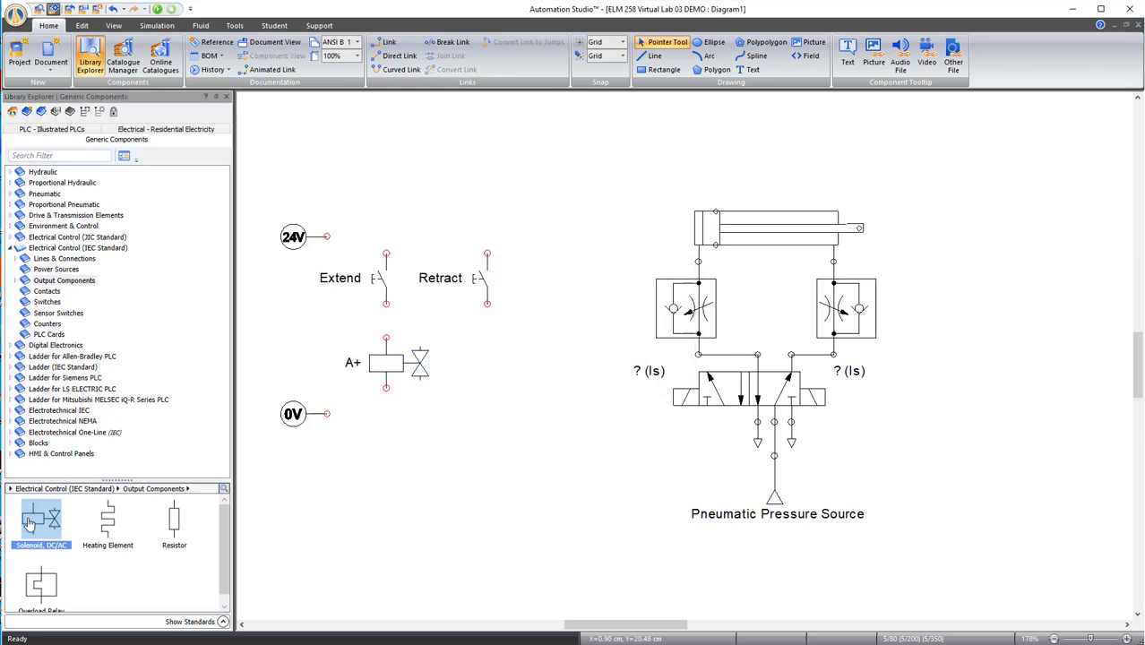
# Place another Solenoid, DC/AC with the alias A- and align it directly below the Retract push-button.
pyautogui.moveTo(34, 525); pyautogui.dragTo(512, 350)
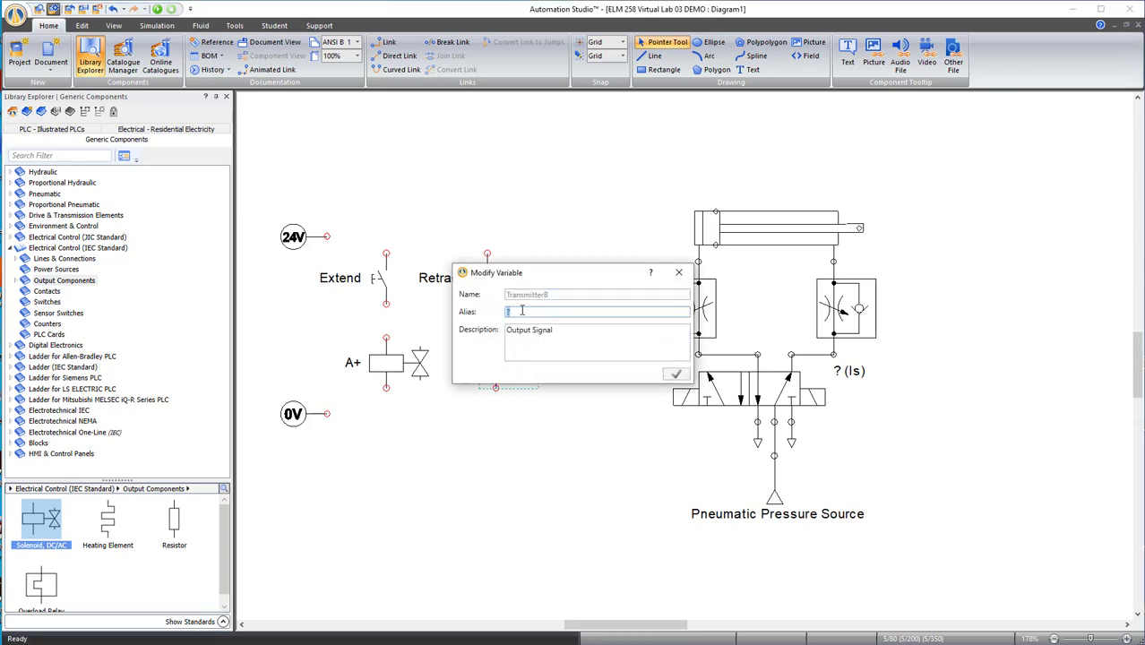
pyautogui.write('A-')
pyautogui.click(676, 376)
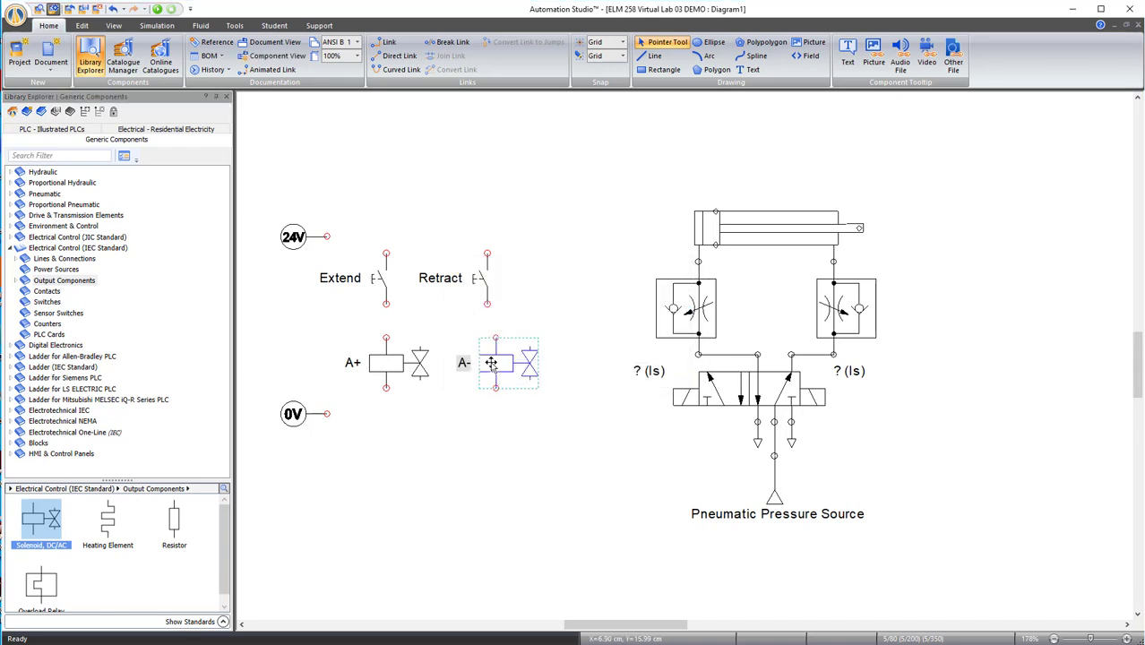
pyautogui.moveTo(491, 361); pyautogui.dragTo(483, 362)
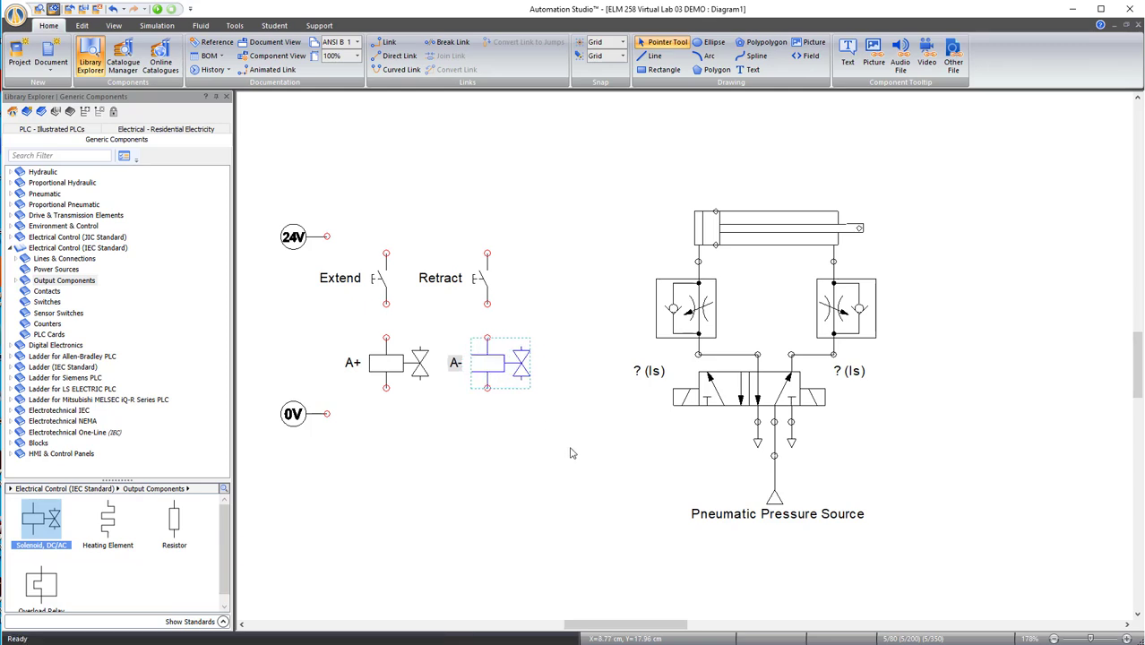
pyautogui.click(572, 453)
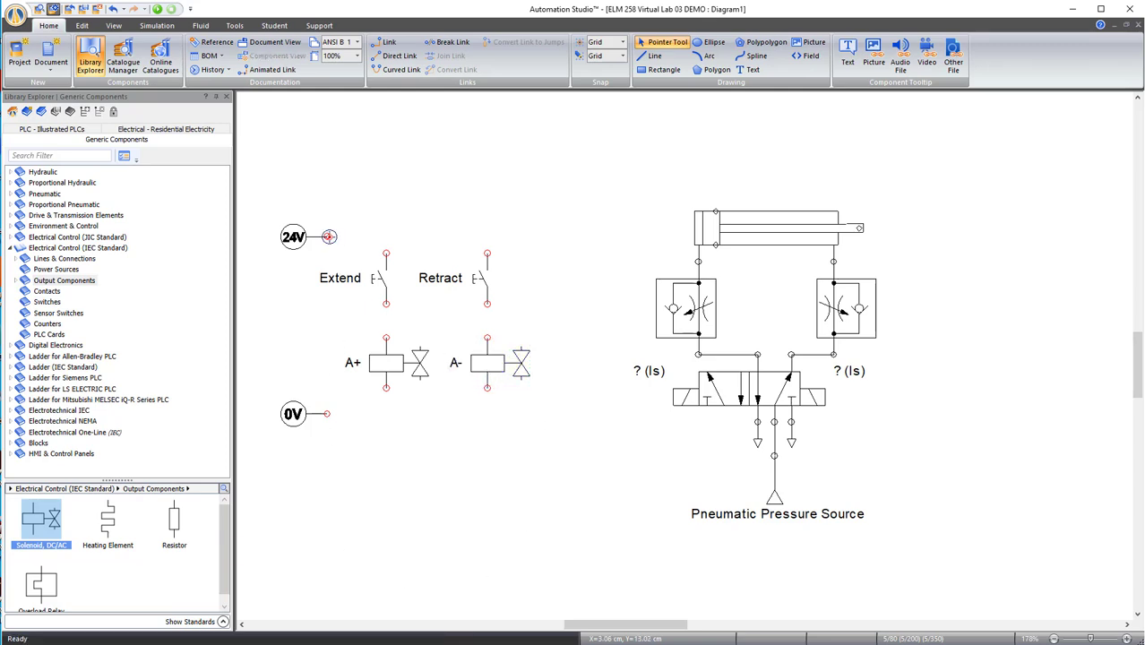
# Wire the 24V supply through Extend to solenoid A+ and through Retract to solenoid A-, and both solenoids to 0V.
pyautogui.moveTo(328, 236)
pyautogui.mouseDown()
pyautogui.moveTo(479, 239)
pyautogui.moveTo(488, 252)
pyautogui.mouseUp()
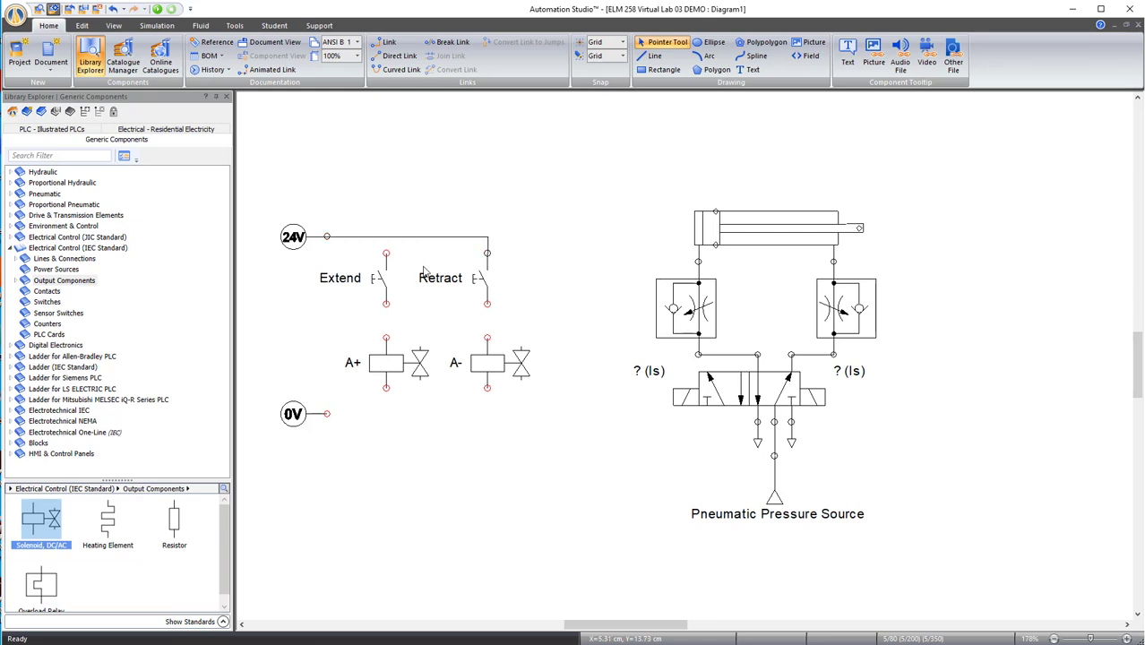
pyautogui.click(385, 238)
pyautogui.moveTo(386, 303); pyautogui.dragTo(386, 338)
pyautogui.moveTo(485, 303); pyautogui.dragTo(487, 337)
pyautogui.moveTo(330, 411); pyautogui.dragTo(486, 387)
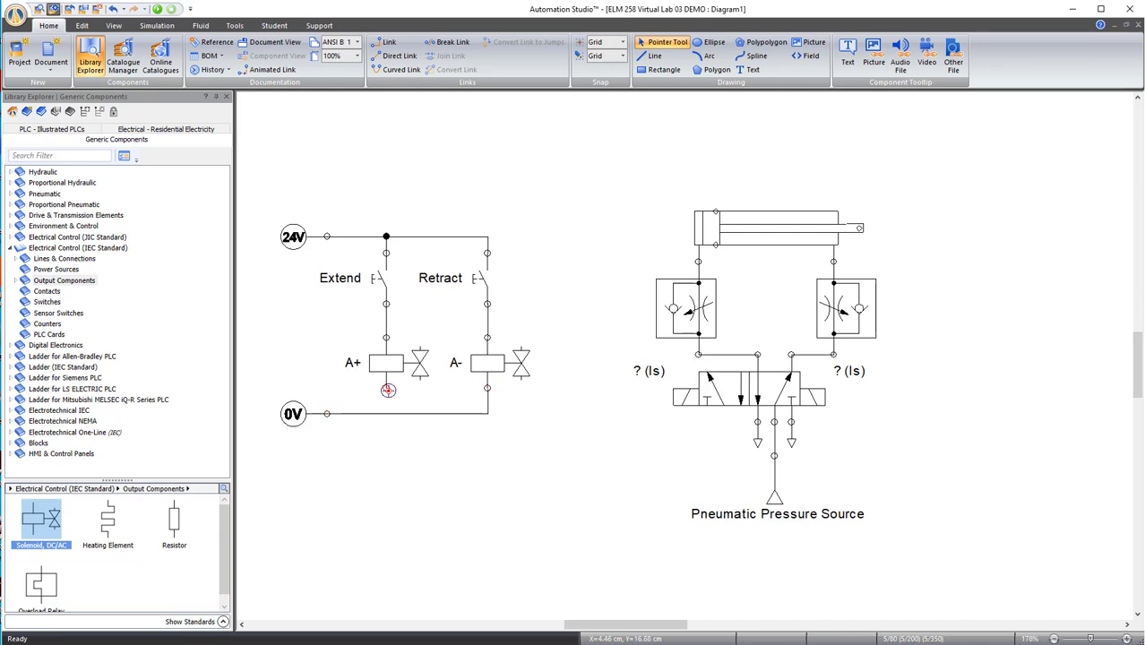
pyautogui.moveTo(386, 386); pyautogui.dragTo(386, 413)
# Assign variable A+ to the directional valve's left solenoid and A- to its right solenoid, and close the component properties.
pyautogui.doubleClick(682, 398)
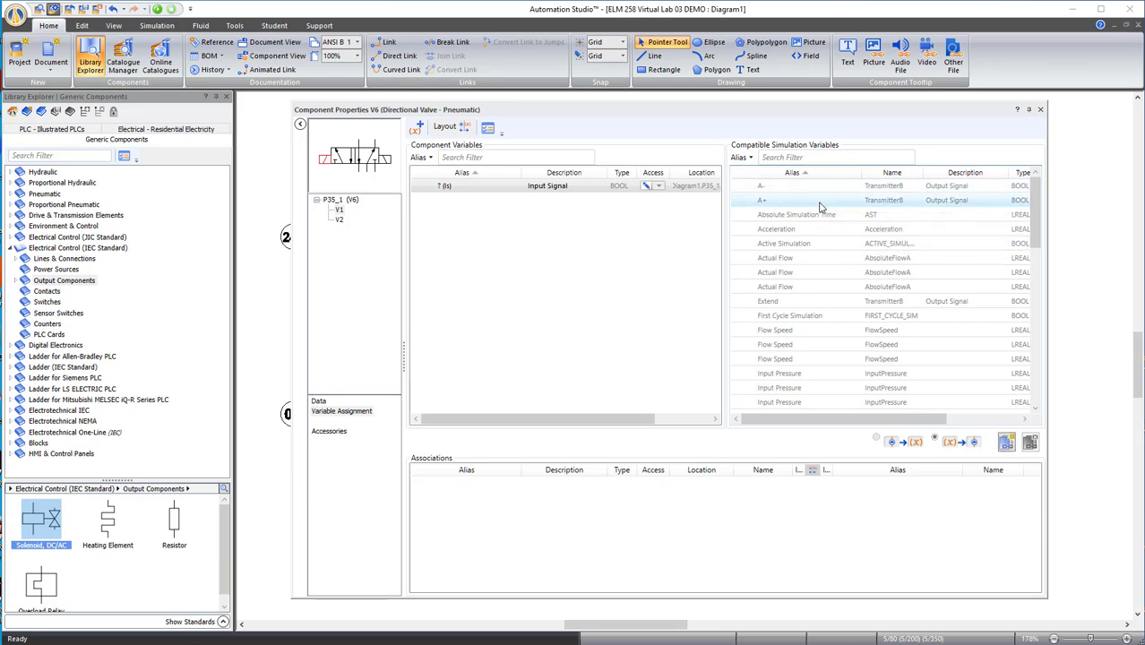
pyautogui.doubleClick(819, 207)
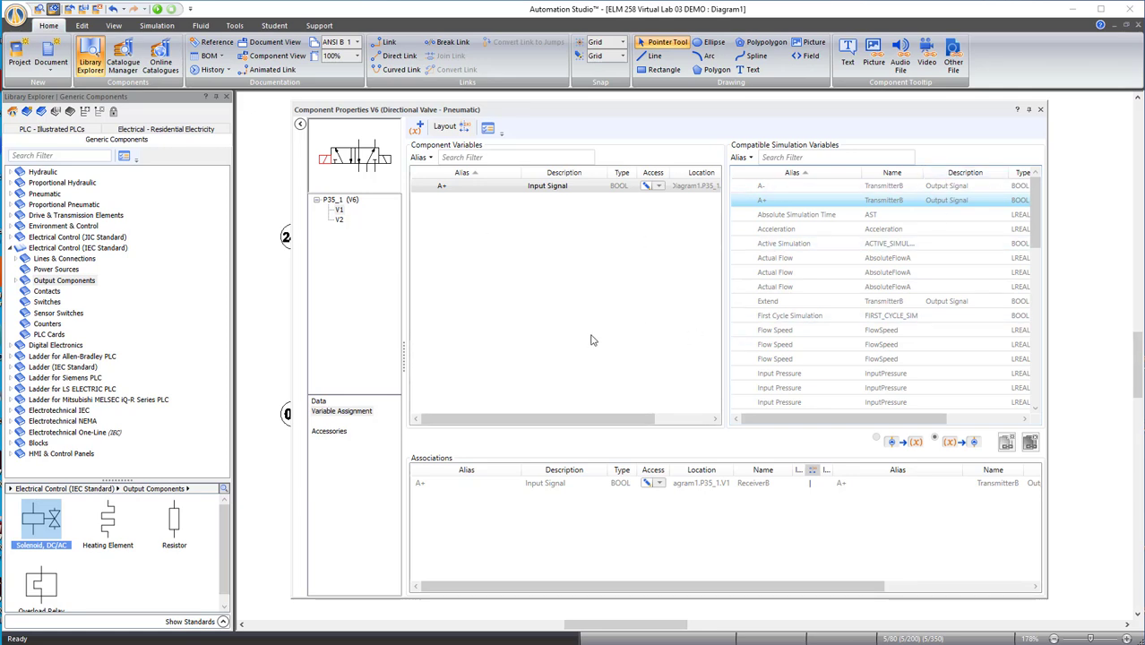
pyautogui.click(339, 221)
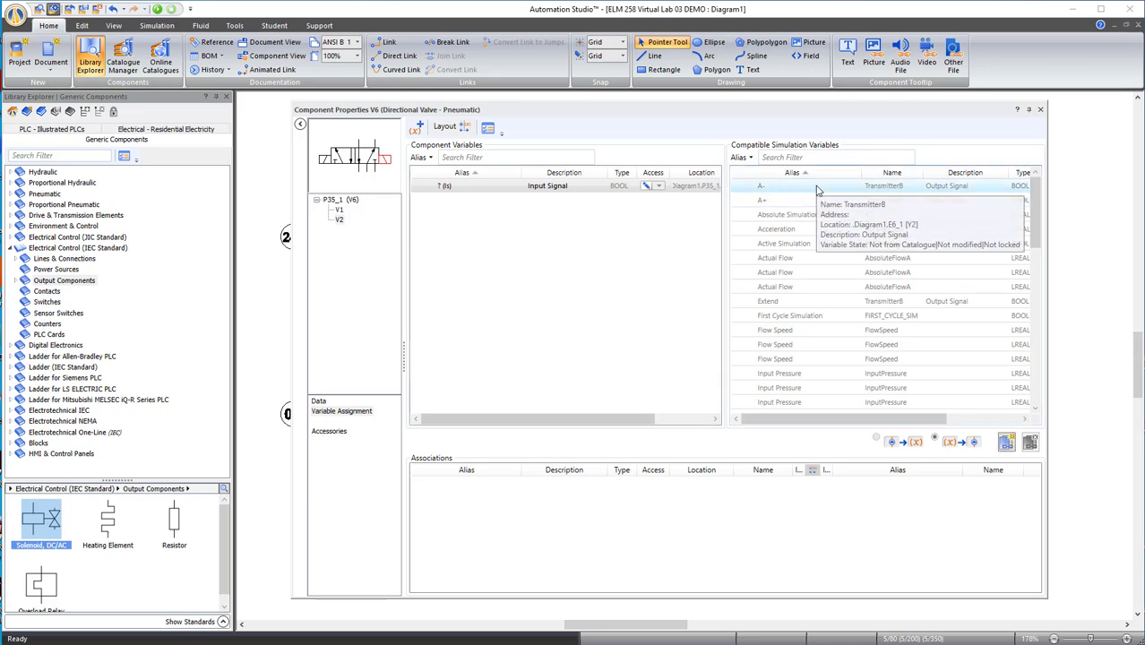
pyautogui.doubleClick(817, 188)
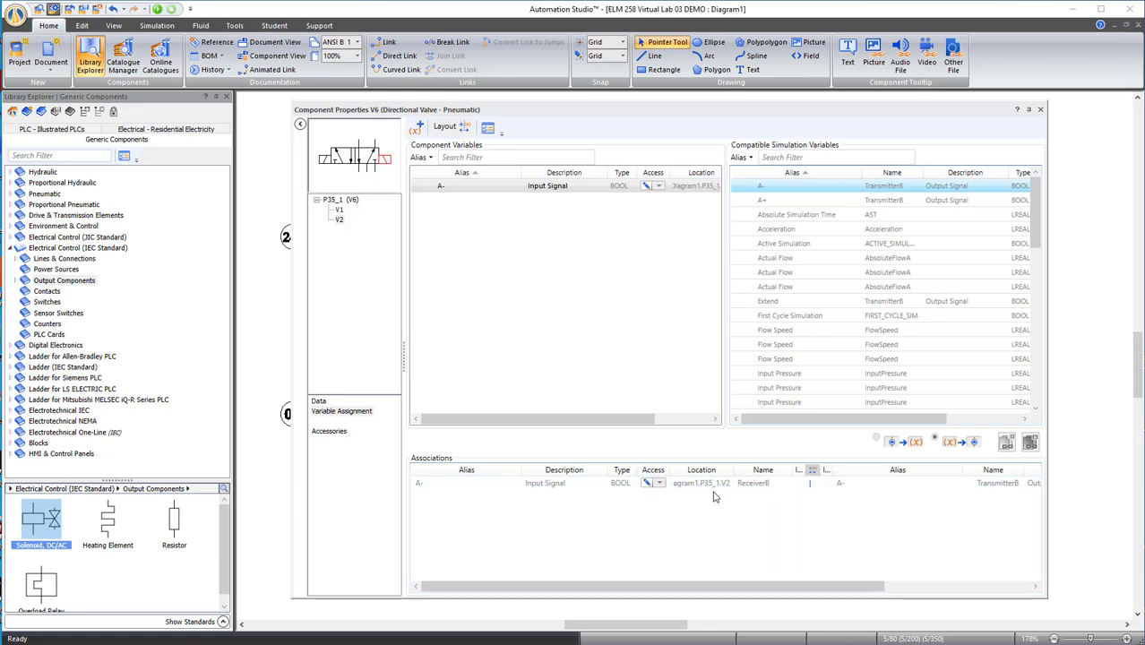
pyautogui.click(1040, 111)
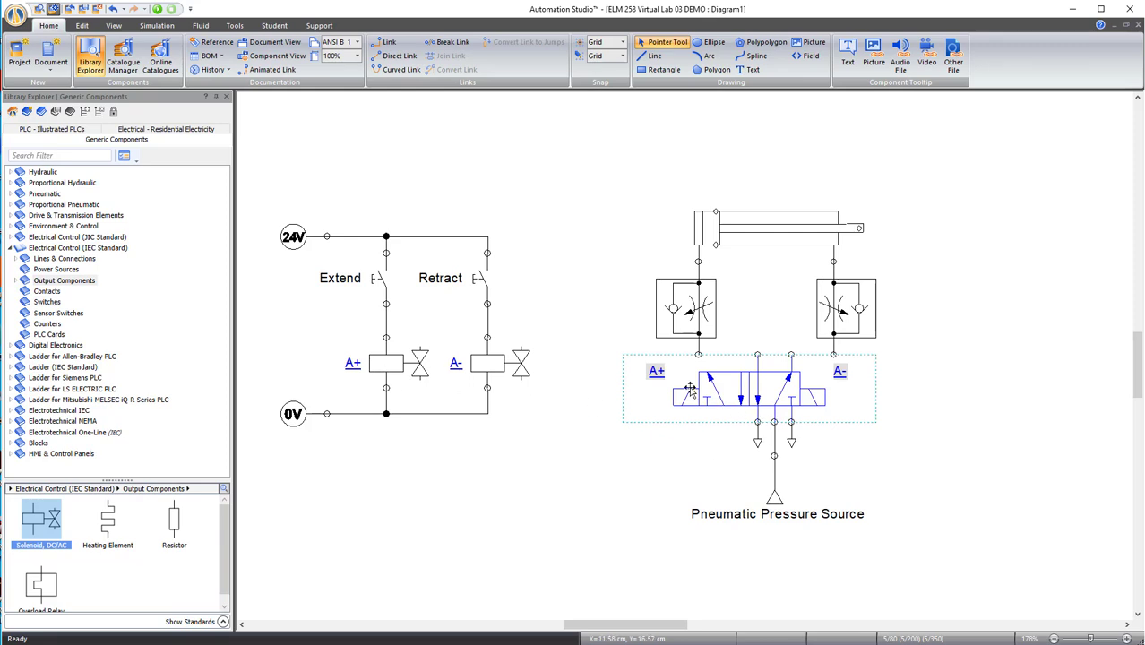
pyautogui.click(617, 503)
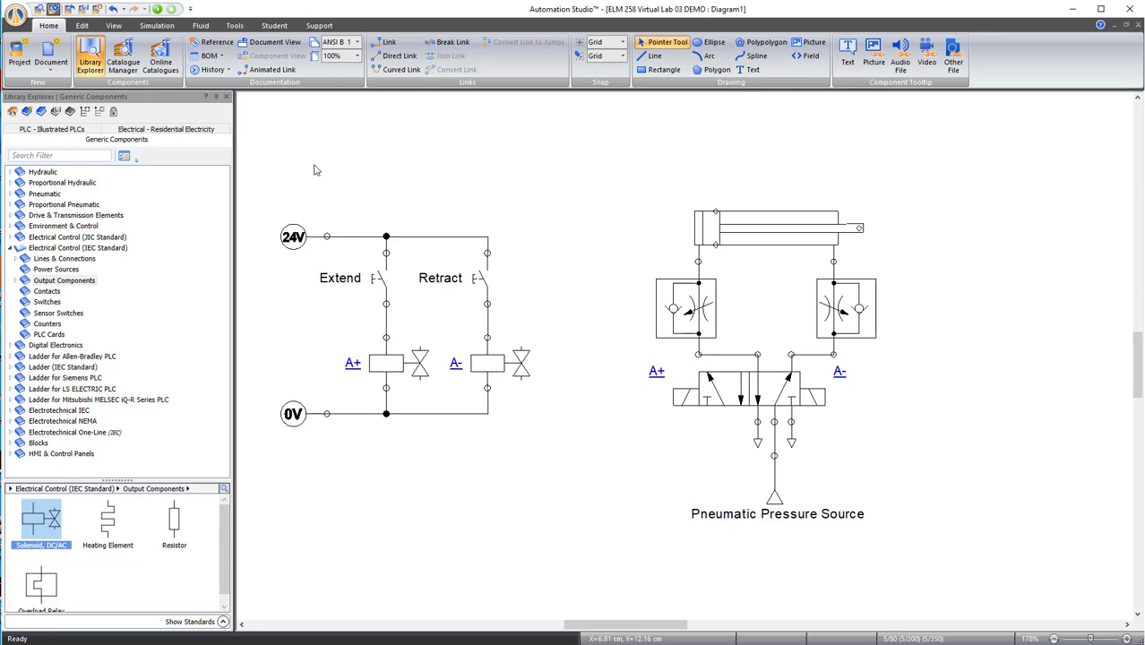
# Run the simulation and test the cylinder by actuating the Extend push-button and the Retract push-button.
pyautogui.click(157, 9)
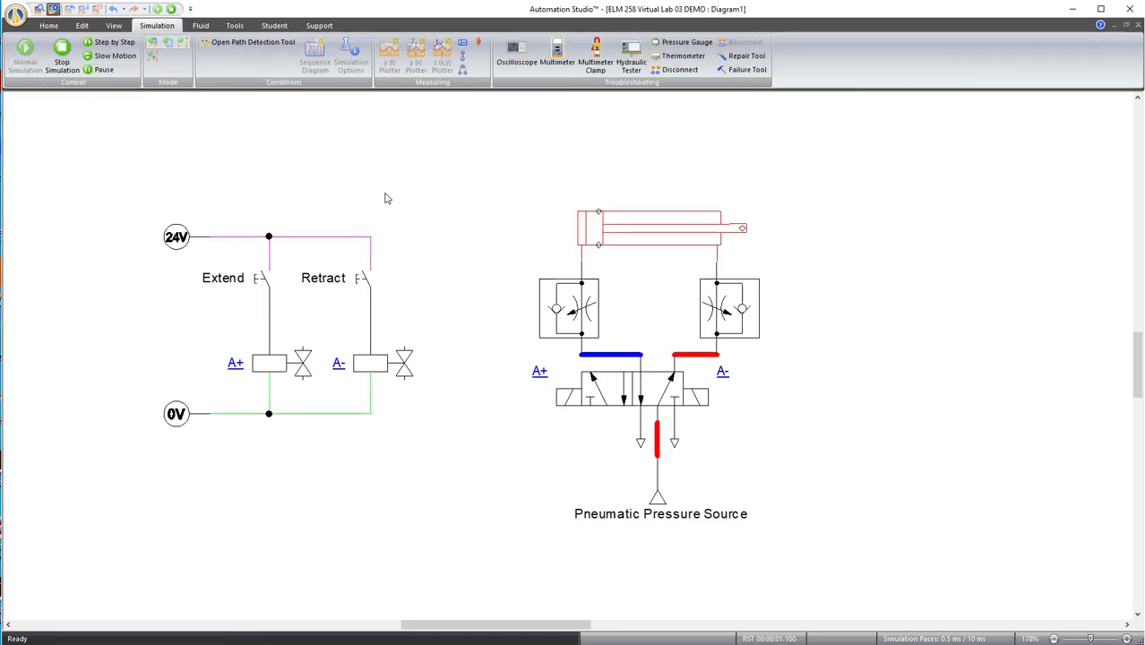
pyautogui.click(260, 283)
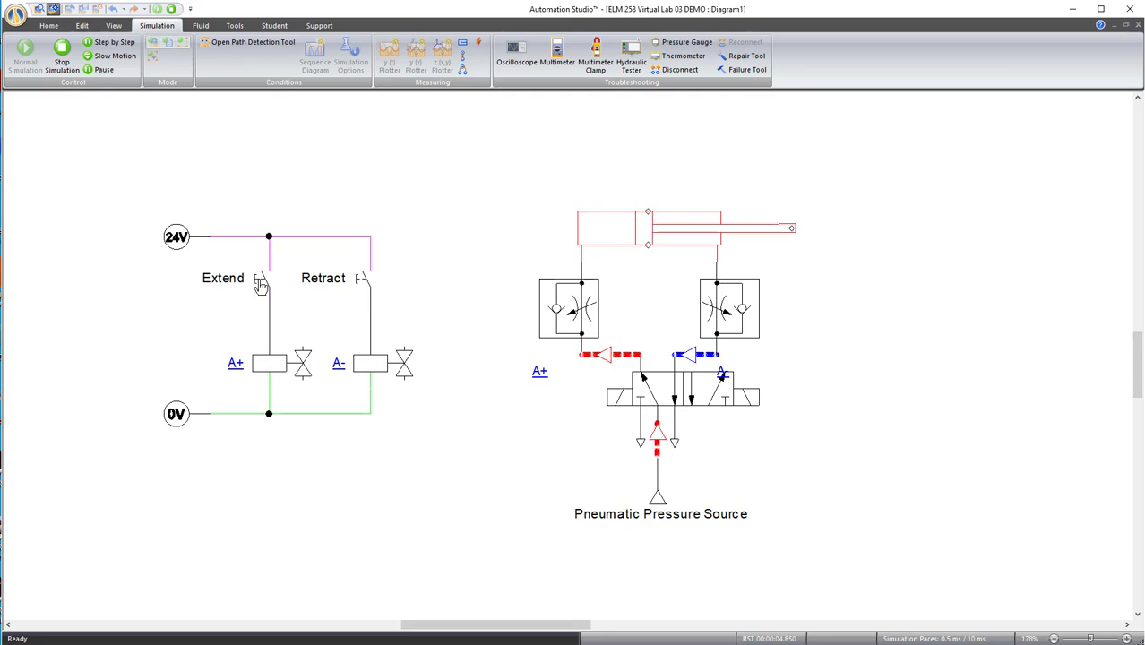
pyautogui.click(359, 283)
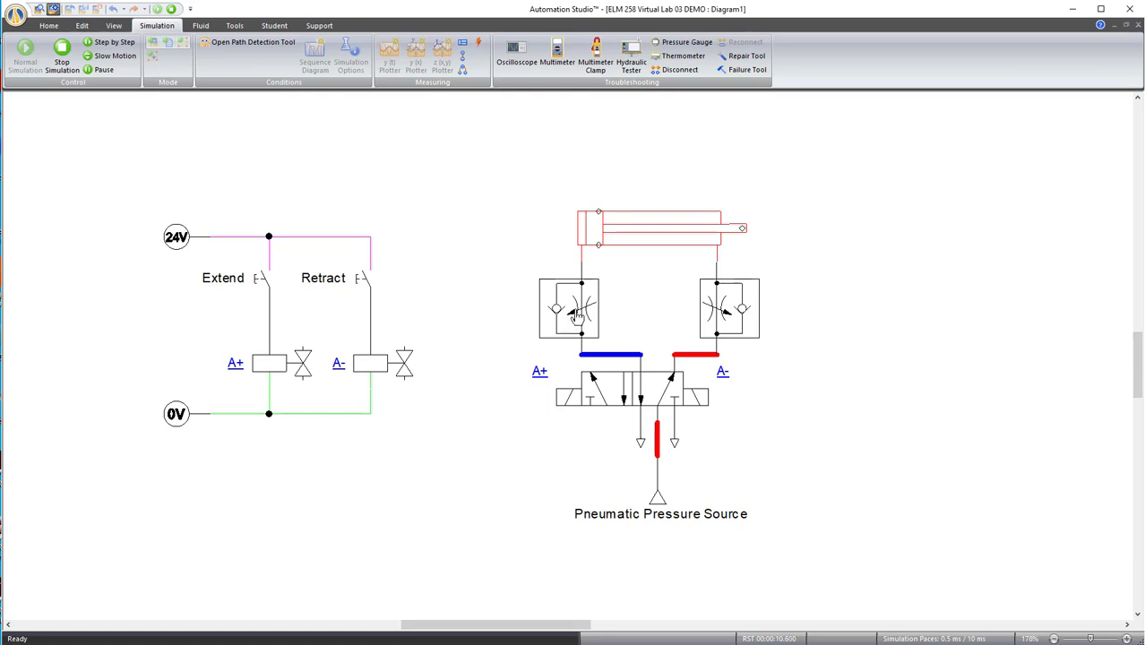
# Adjust the opening of the right flow control valve while the simulation runs and close its settings.
pyautogui.click(721, 309)
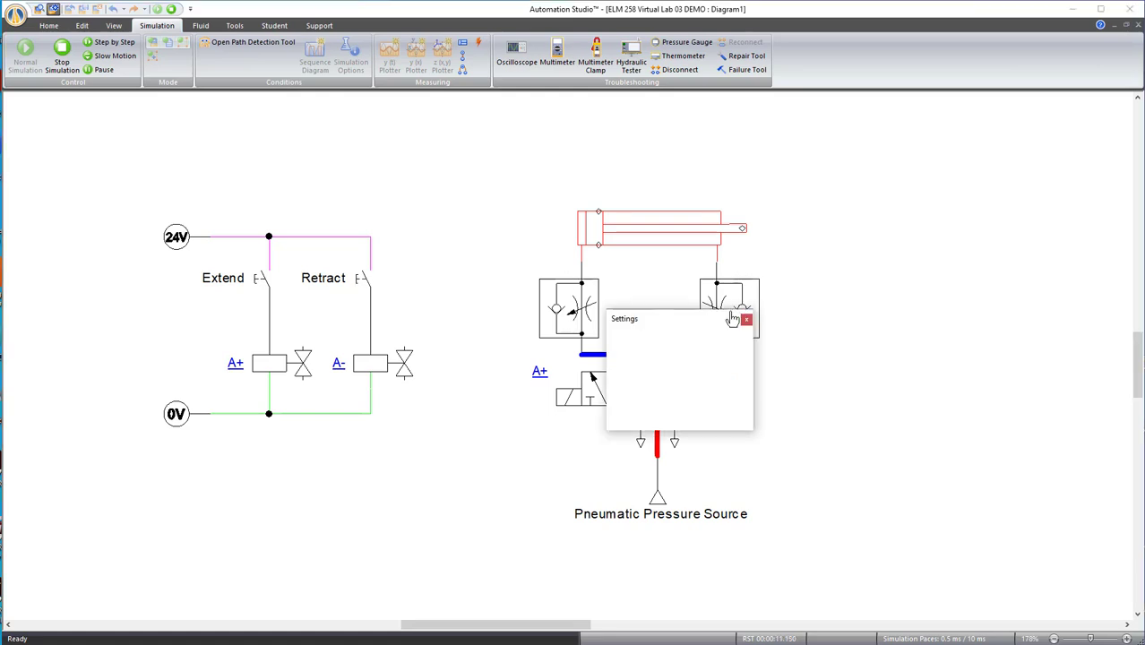
pyautogui.moveTo(746, 354); pyautogui.dragTo(717, 356)
pyautogui.click(824, 316)
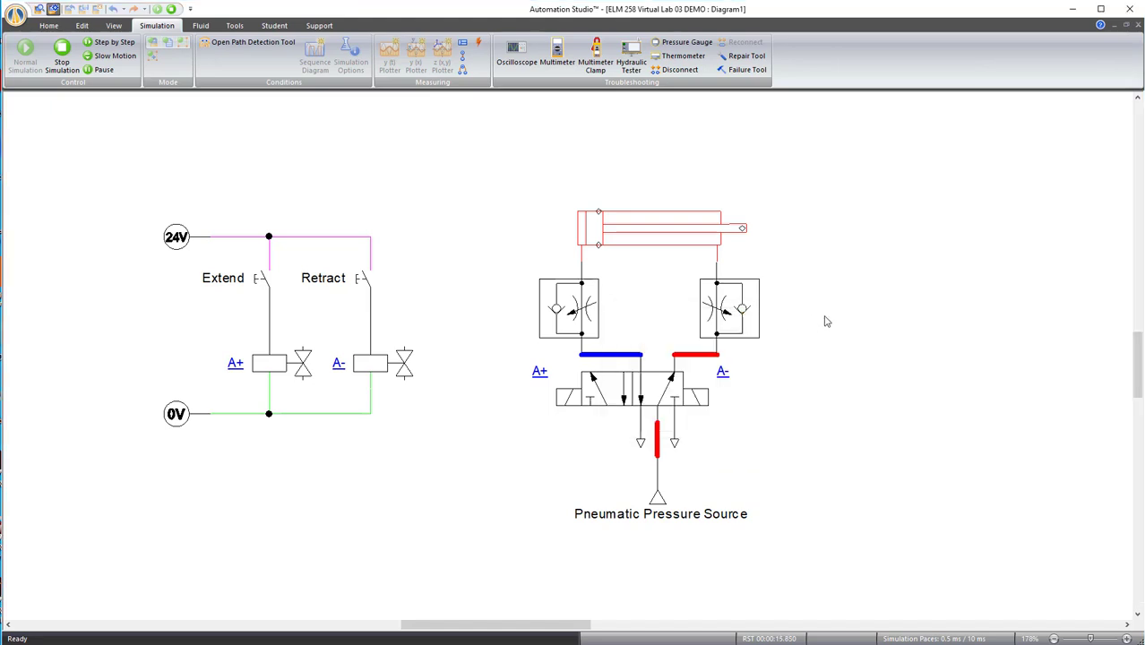
# Set the internal diameter of the right flow control valve to about 3.52 mm while the simulation runs, and close its settings.
pyautogui.click(726, 309)
pyautogui.moveTo(795, 350); pyautogui.dragTo(843, 351)
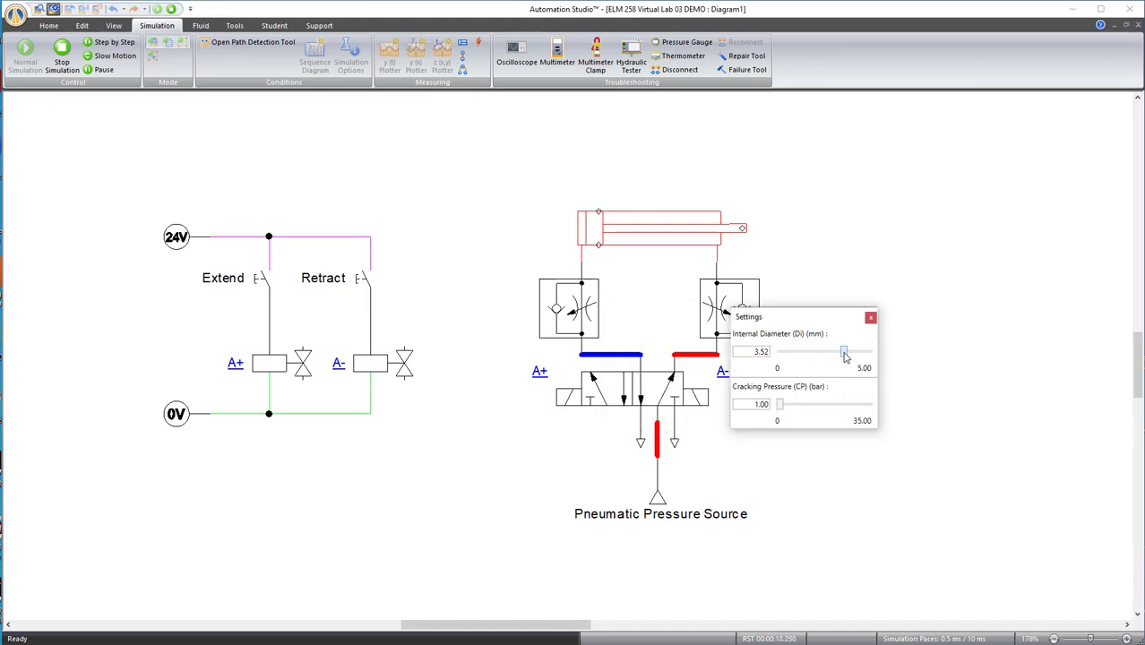
pyautogui.click(853, 250)
pyautogui.click(751, 170)
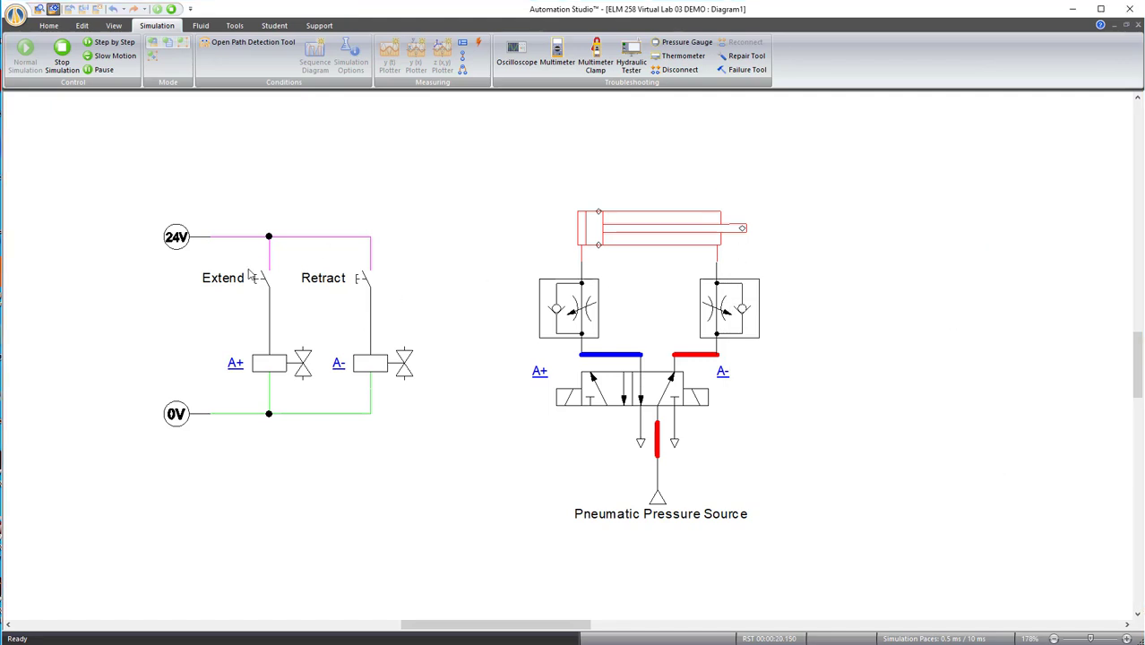
# Test the cylinder by actuating the Extend and Retract push-buttons twice each, and stop the simulation.
pyautogui.click(264, 284)
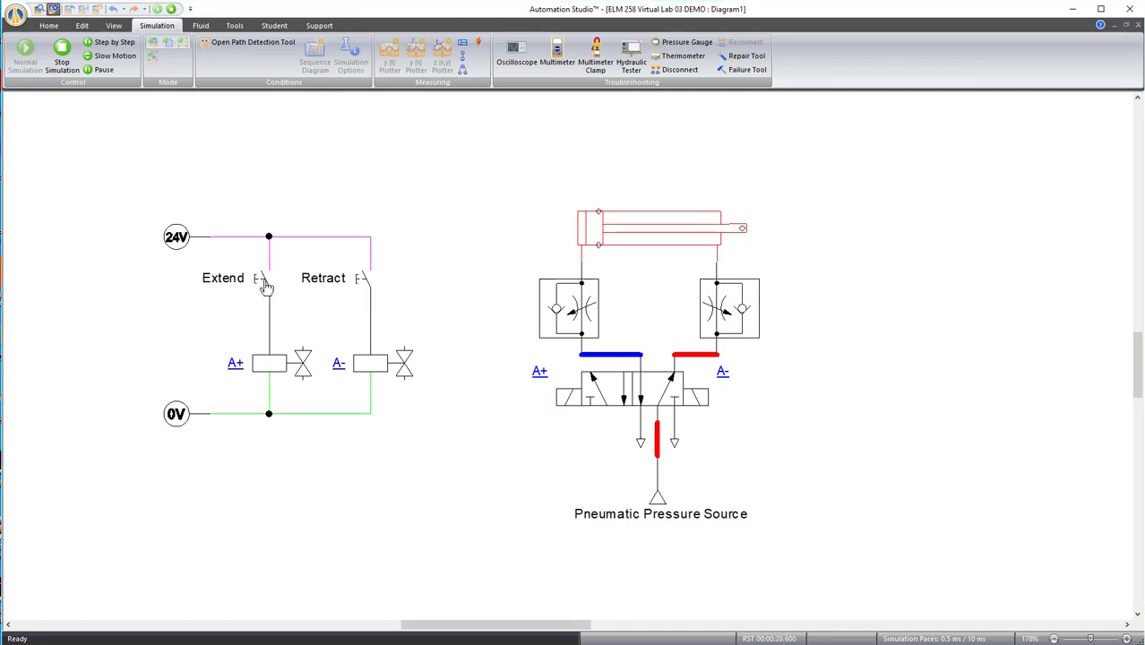
pyautogui.click(364, 278)
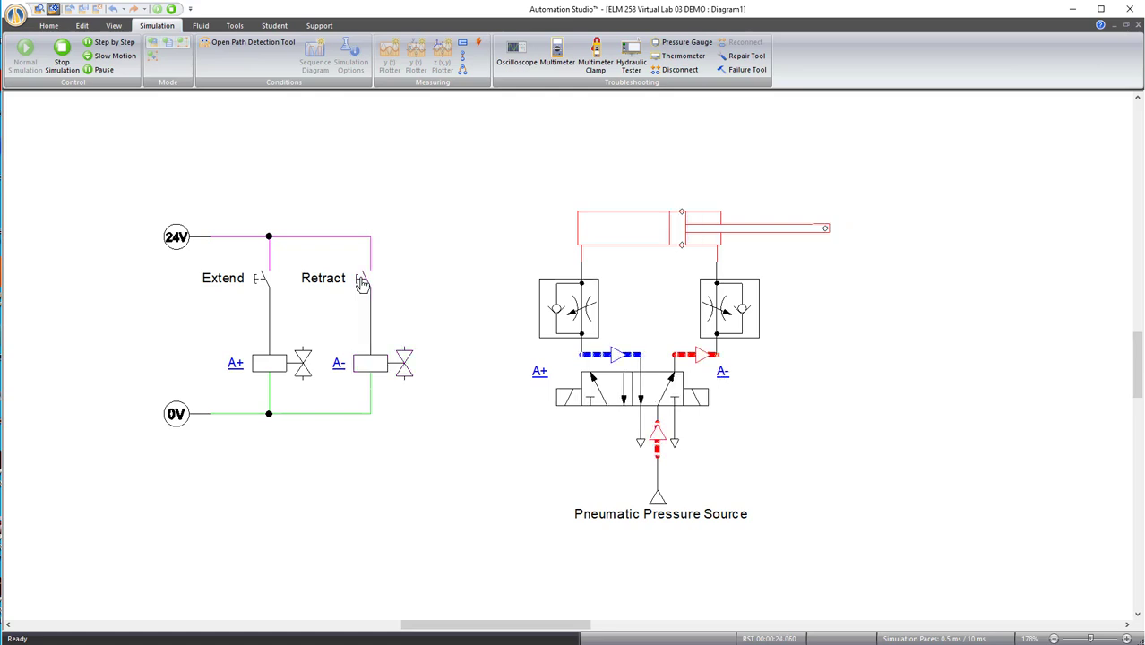
pyautogui.click(264, 282)
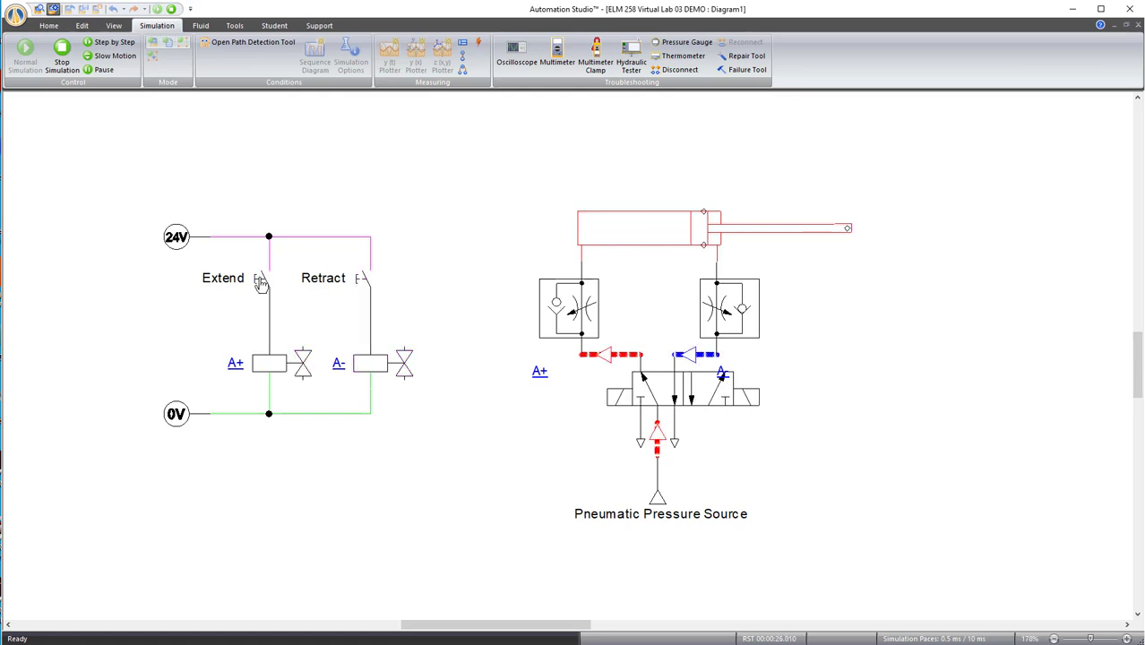
pyautogui.click(364, 281)
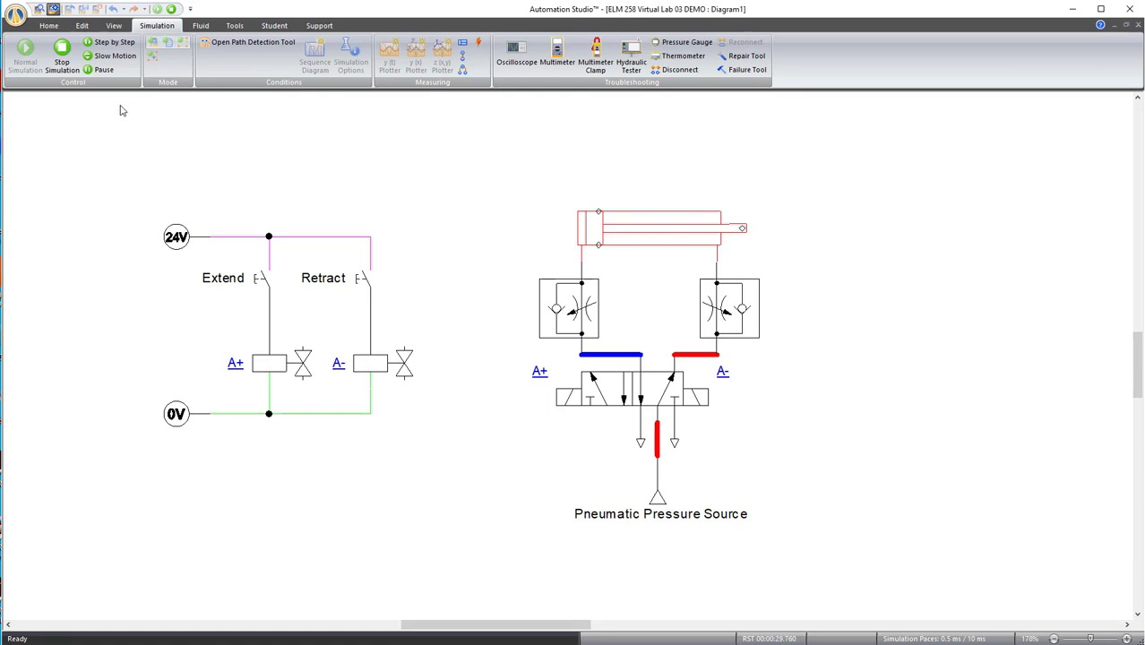
pyautogui.click(68, 57)
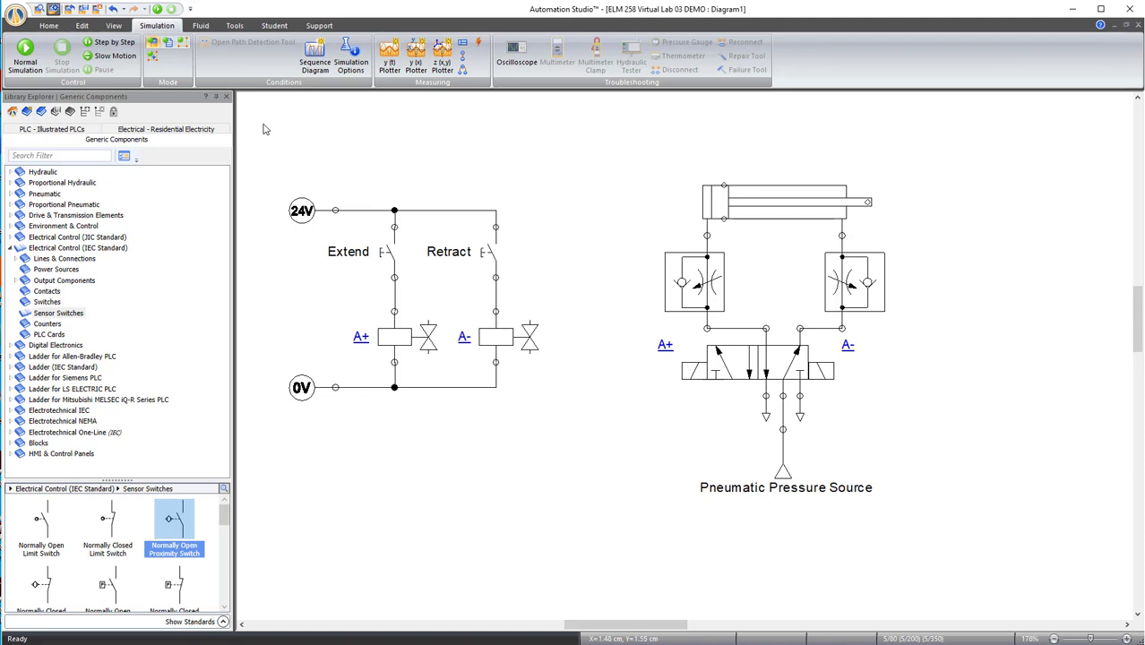
# Copy the complete electrical and pneumatic circuit and paste the duplicate directly below the original, aligned with it.
pyautogui.moveTo(264, 126); pyautogui.dragTo(1057, 562)
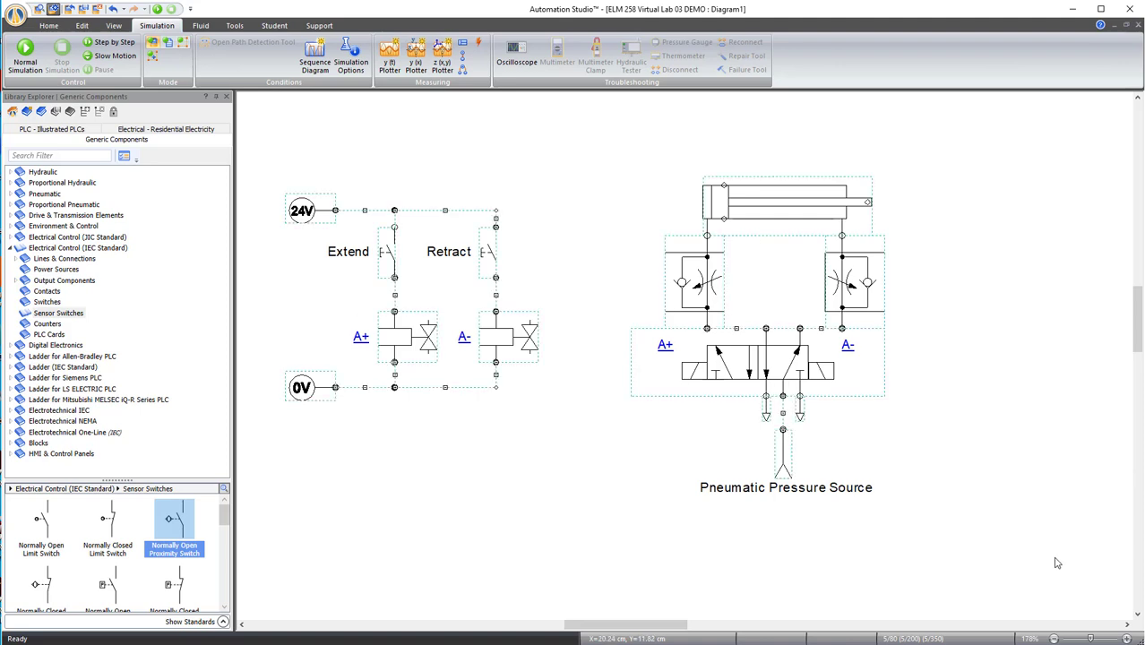
pyautogui.rightClick(730, 222)
pyautogui.click(757, 244)
pyautogui.scroll(-5, 974, 377)
pyautogui.rightClick(523, 346)
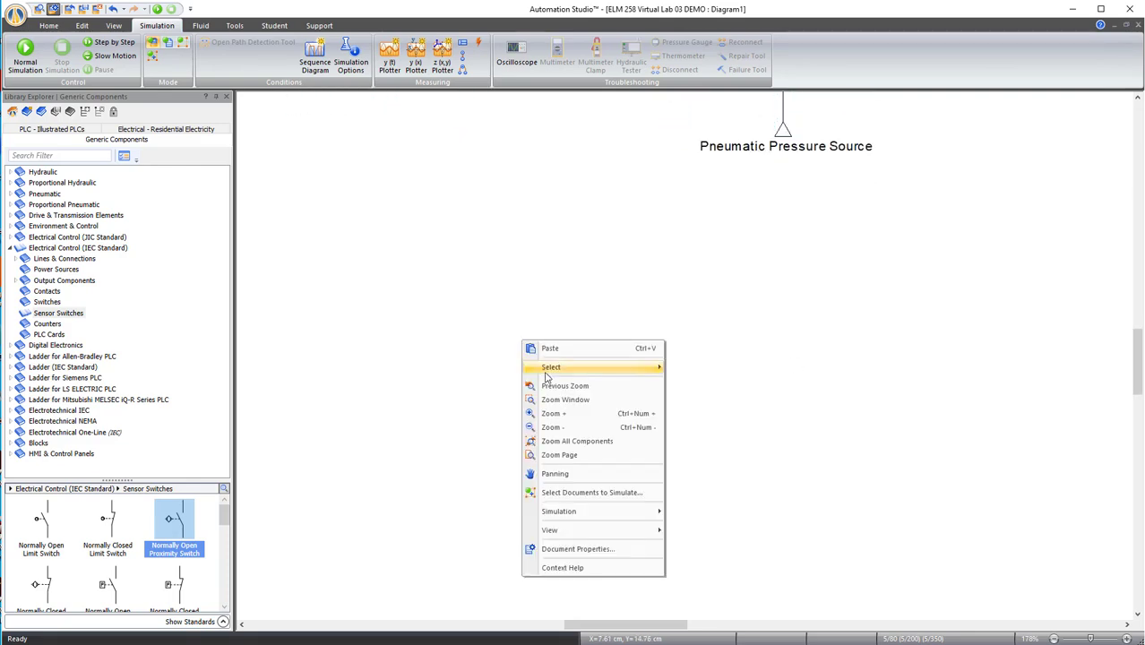
pyautogui.click(558, 349)
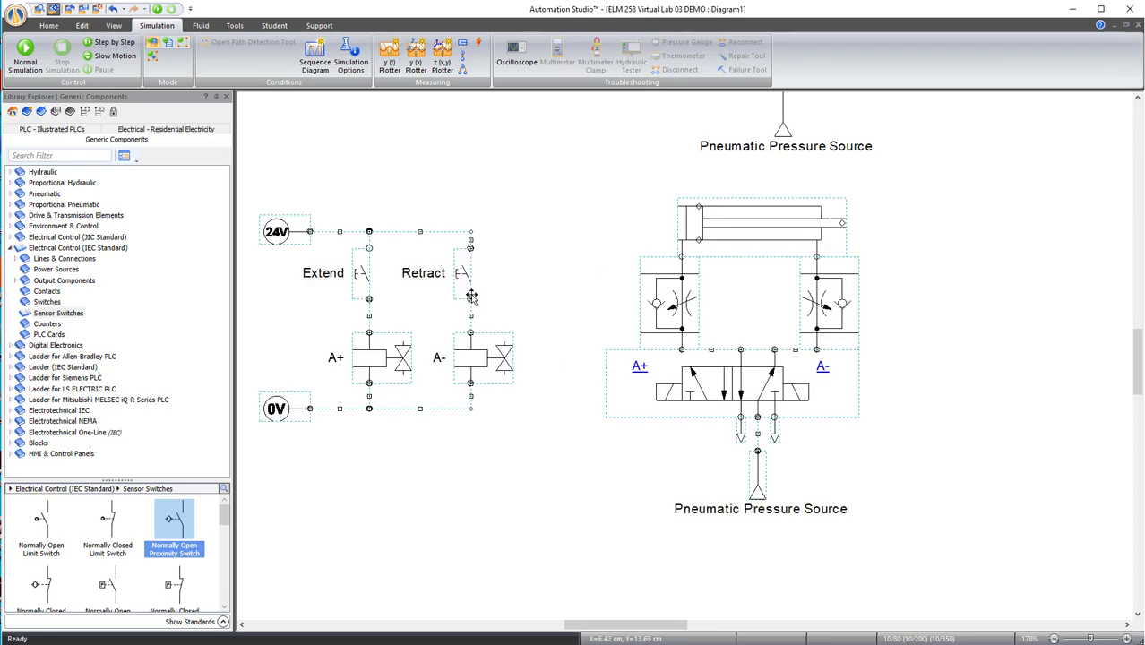
pyautogui.scroll(-1, 612, 291)
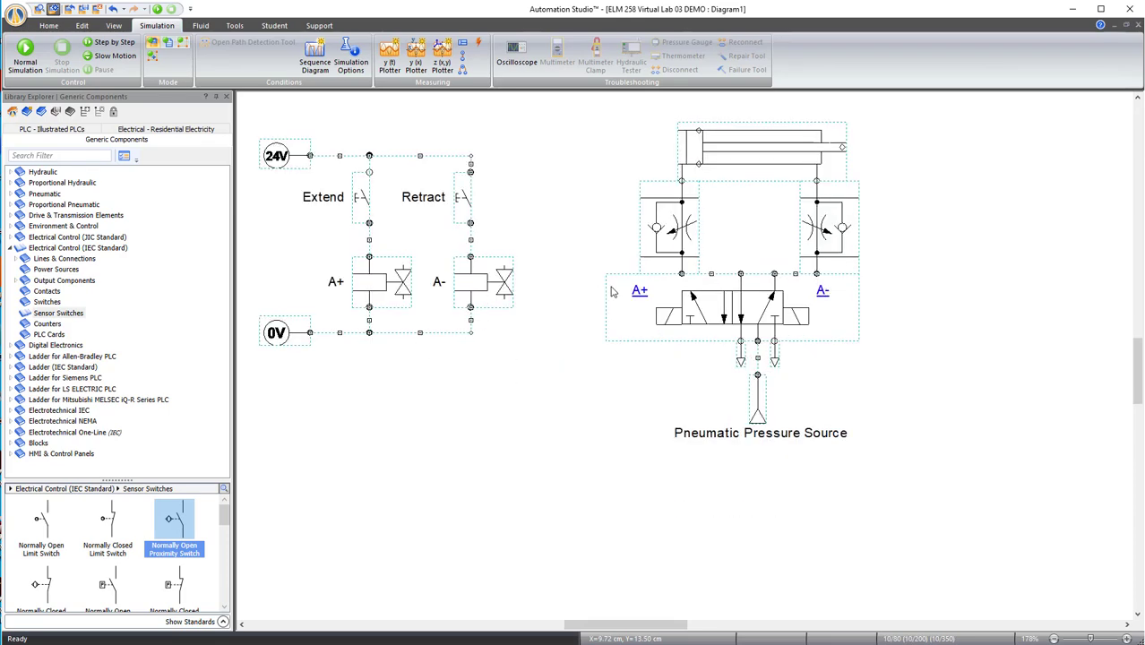
pyautogui.scroll(4, 615, 290)
pyautogui.scroll(1, 697, 254)
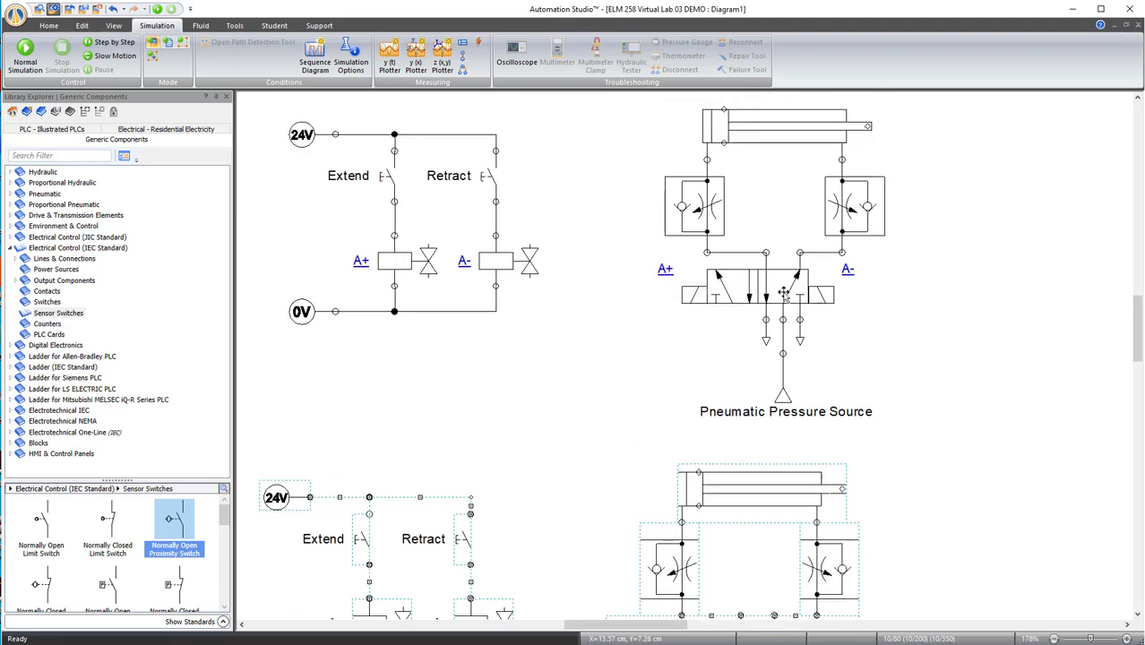
pyautogui.scroll(-3, 915, 297)
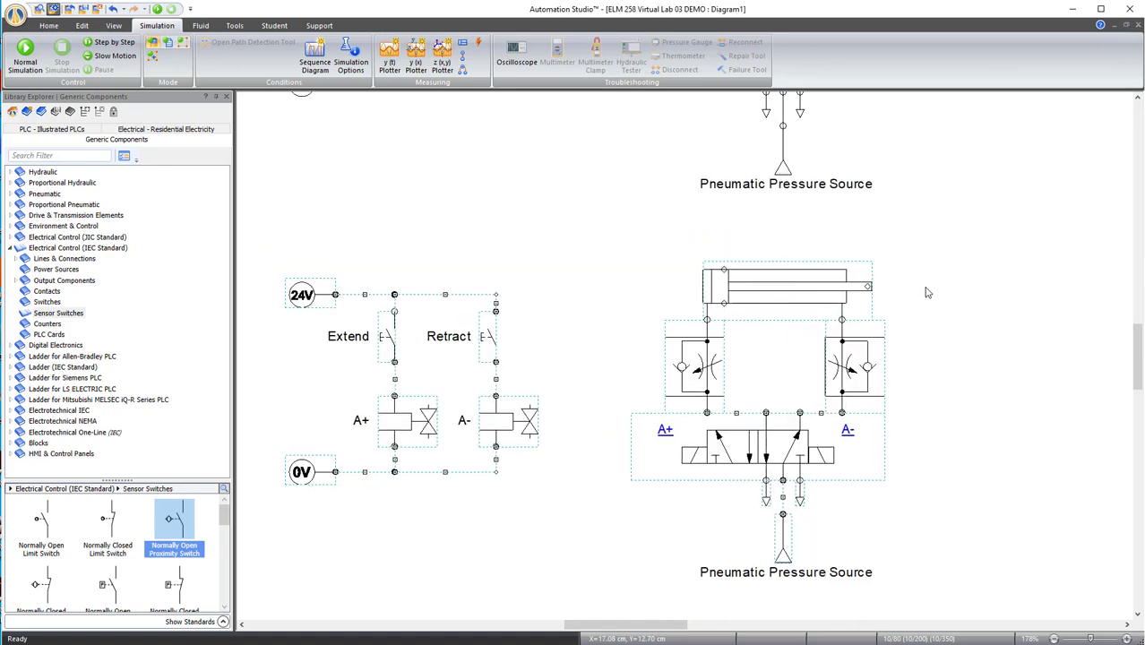
pyautogui.click(950, 313)
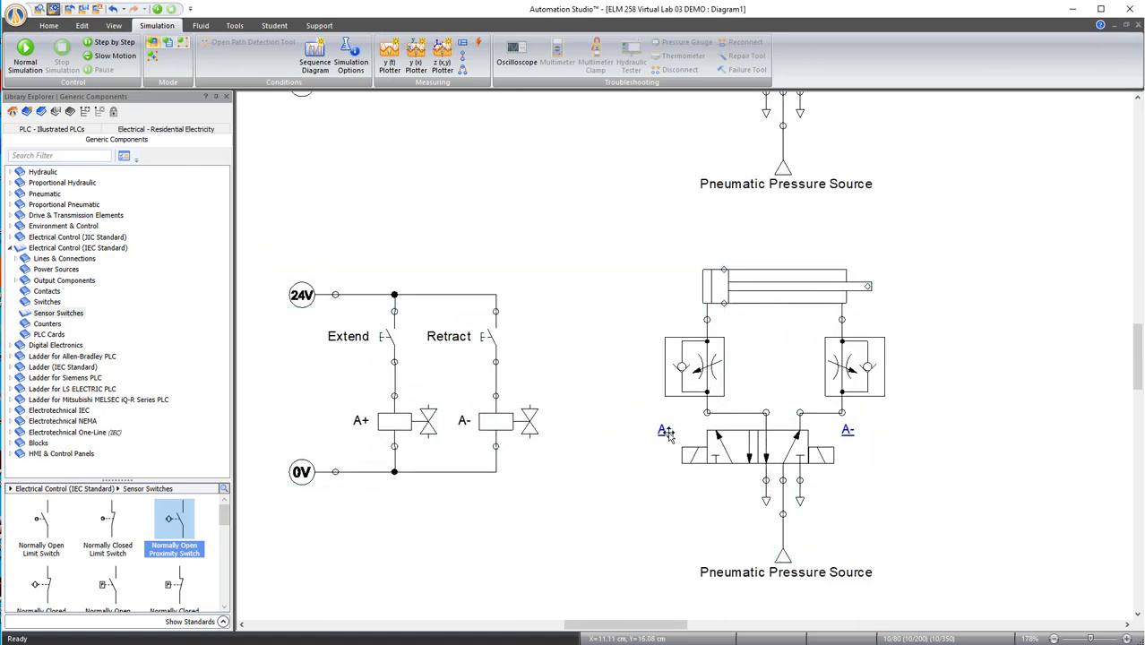
# Name the original circuit's double-acting cylinder "Cylinder A", display its component name on the diagram, and place the label just above the cylinder.
pyautogui.scroll(-4, 411, 339)
pyautogui.scroll(1, 385, 224)
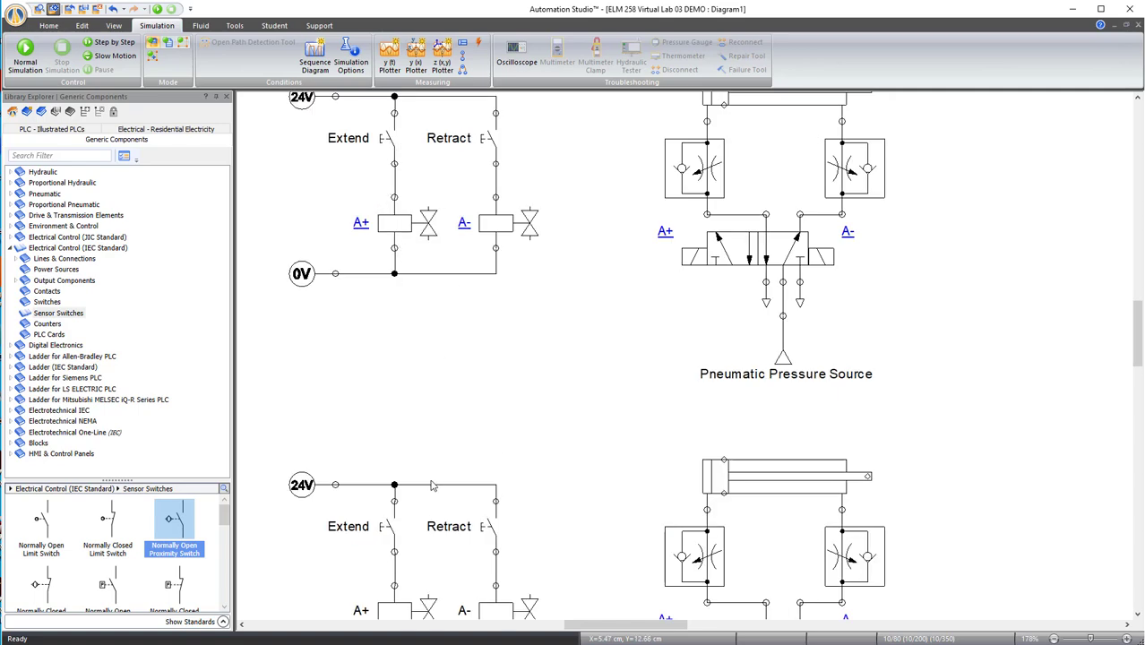
pyautogui.scroll(-4, 431, 485)
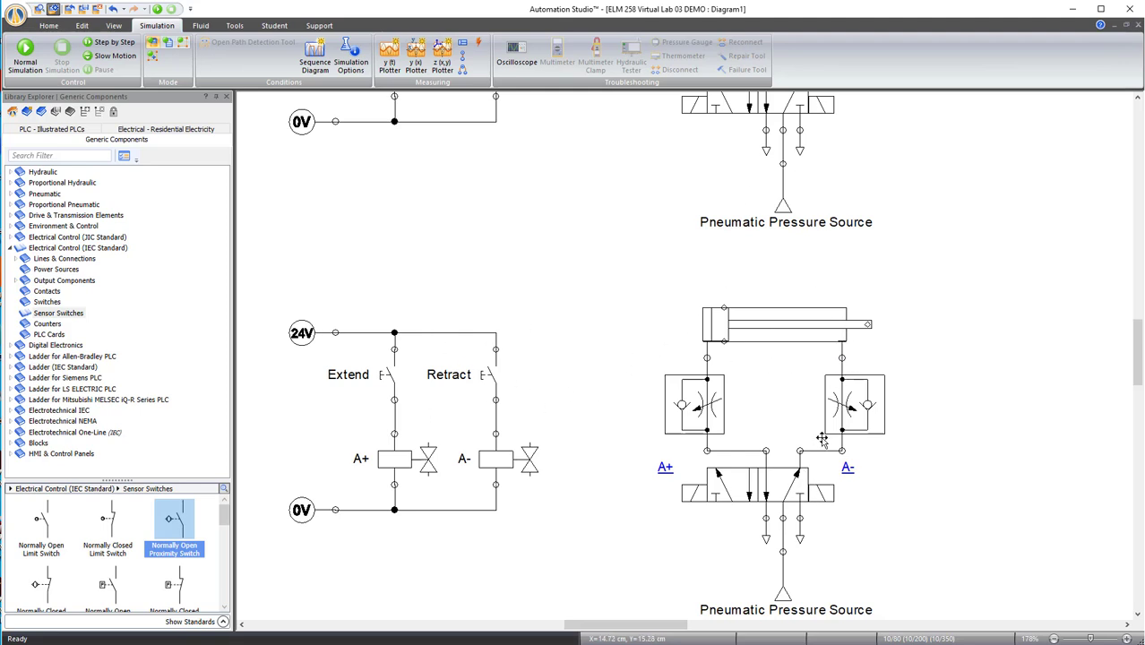
pyautogui.scroll(-3, 821, 437)
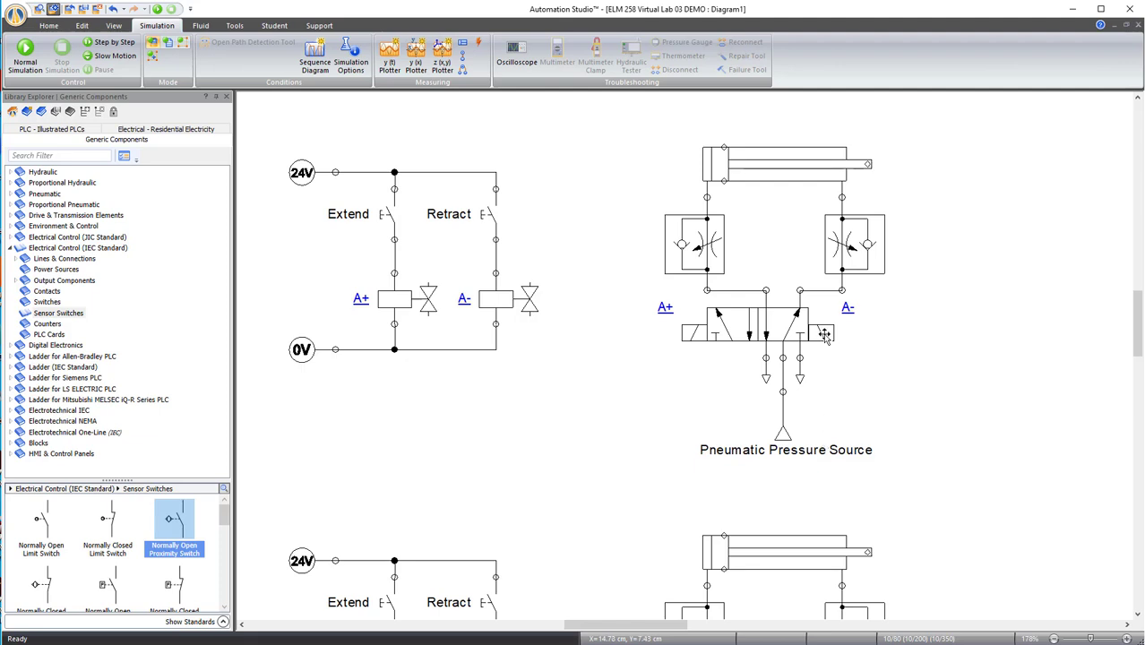
pyautogui.scroll(1, 824, 336)
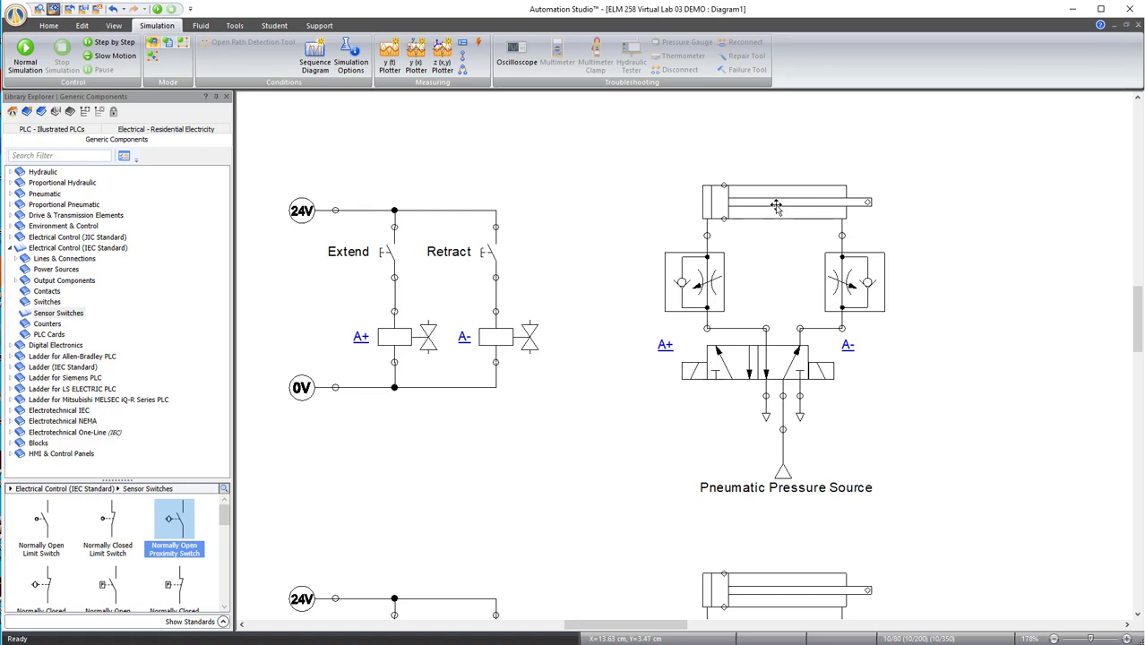
pyautogui.doubleClick(775, 206)
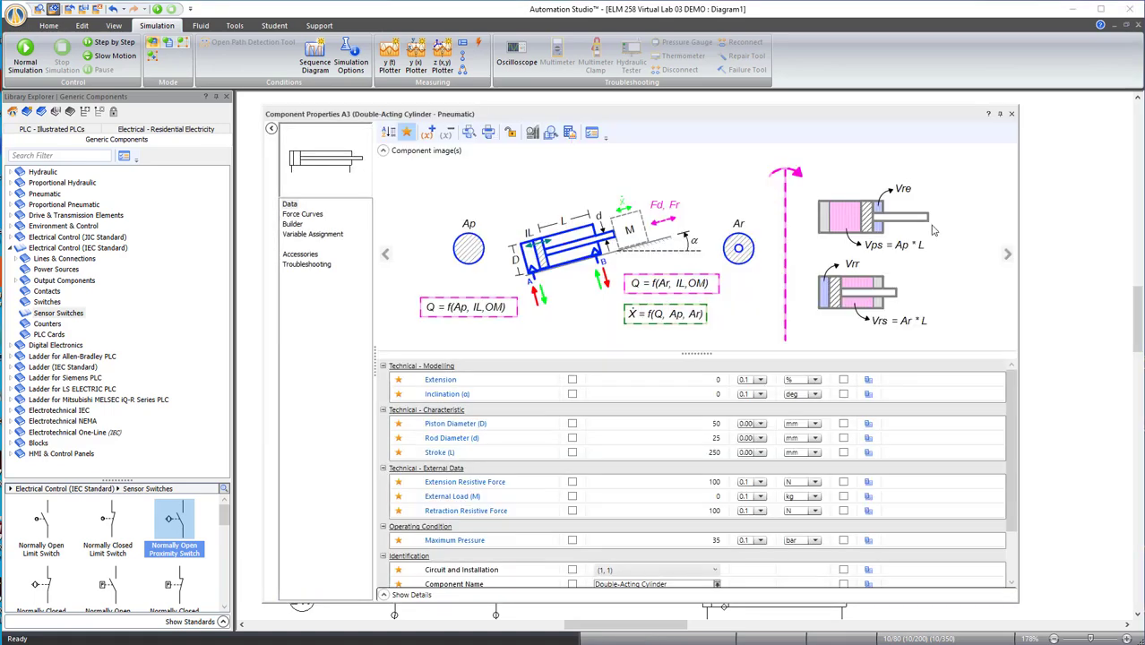
pyautogui.click(301, 235)
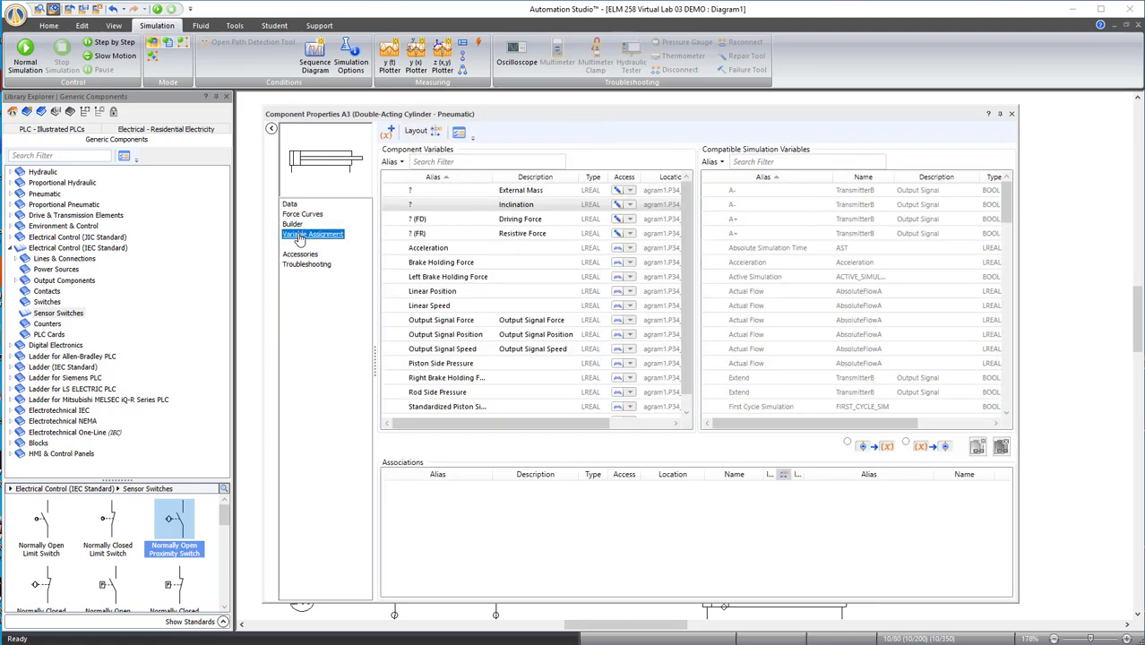
pyautogui.click(293, 225)
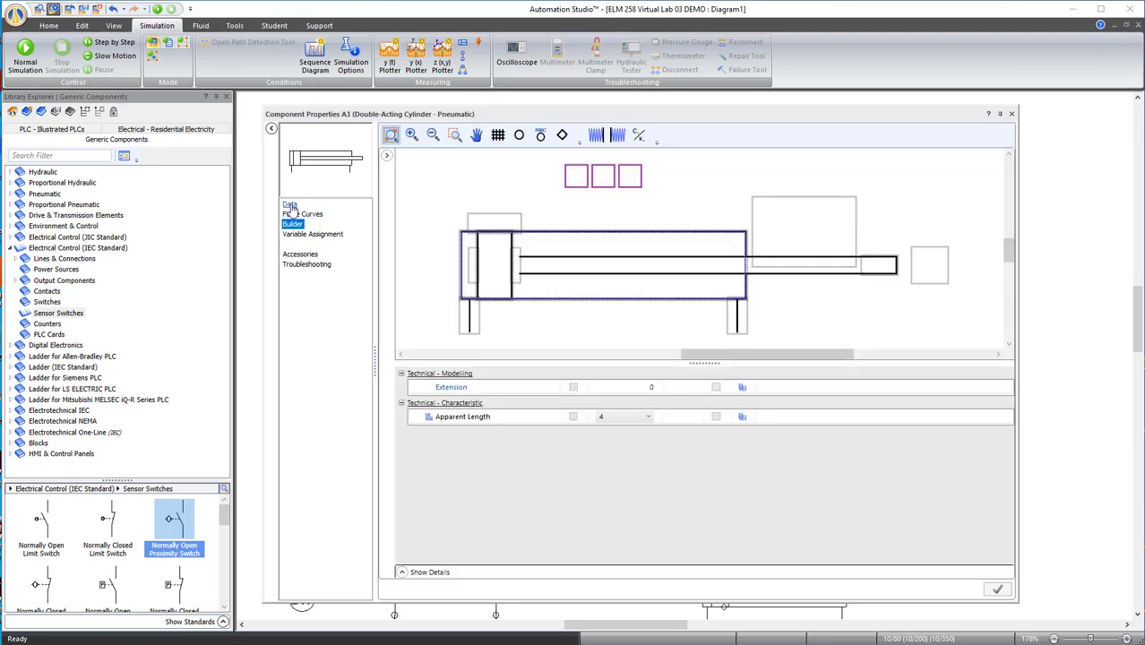
pyautogui.click(290, 207)
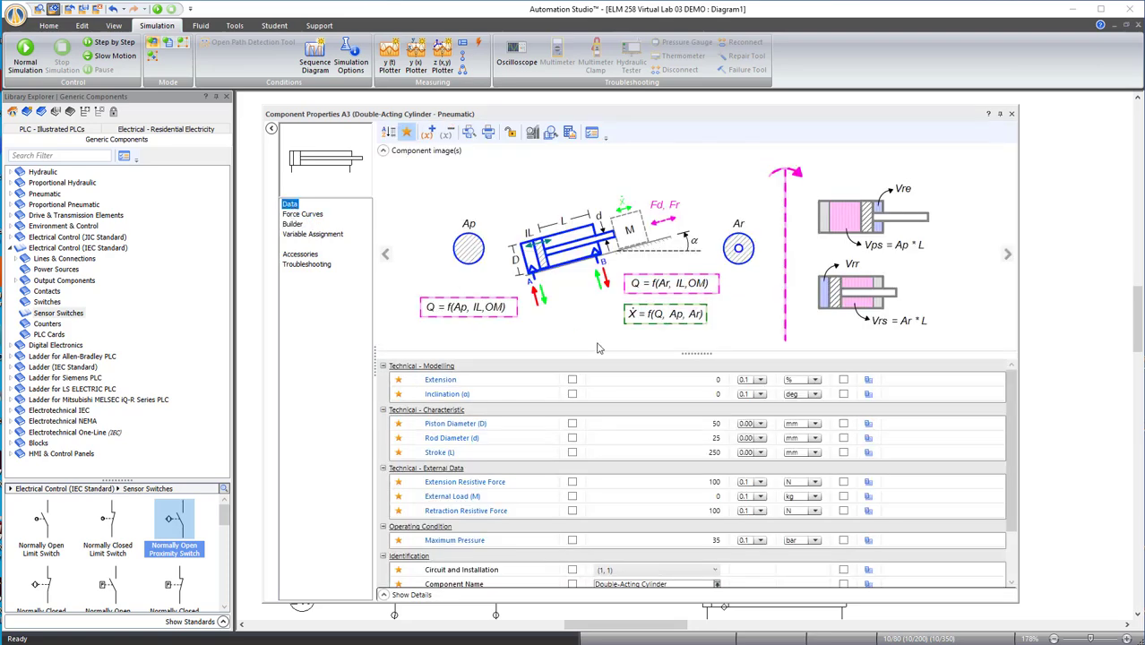
pyautogui.scroll(-3, 650, 403)
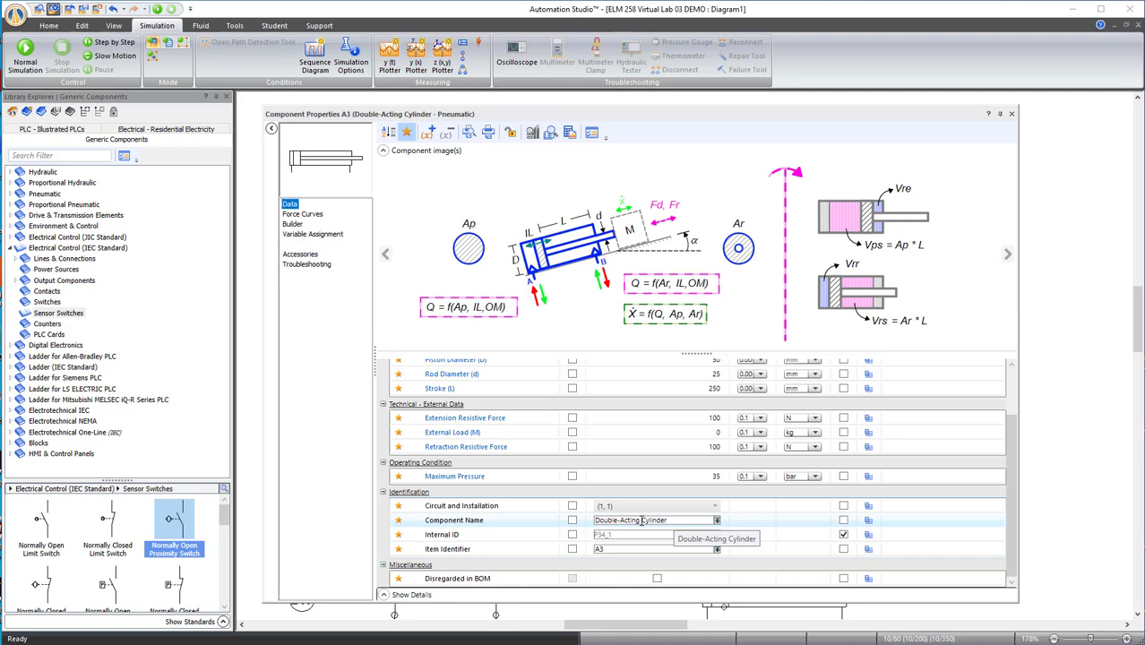
pyautogui.click(670, 520)
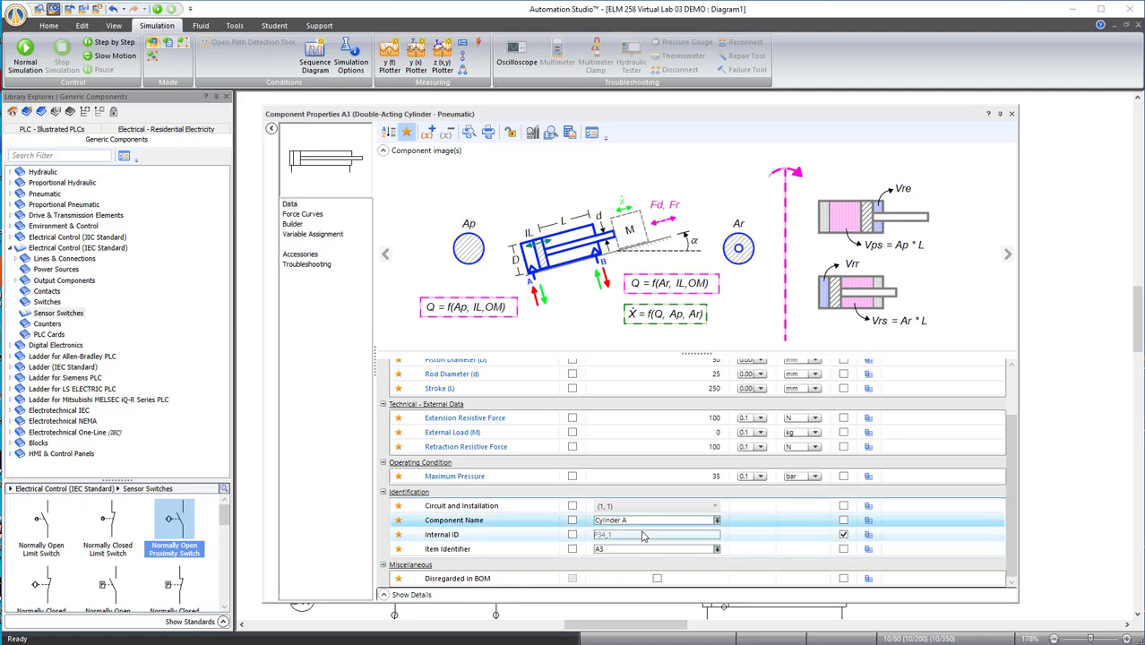
pyautogui.click(572, 520)
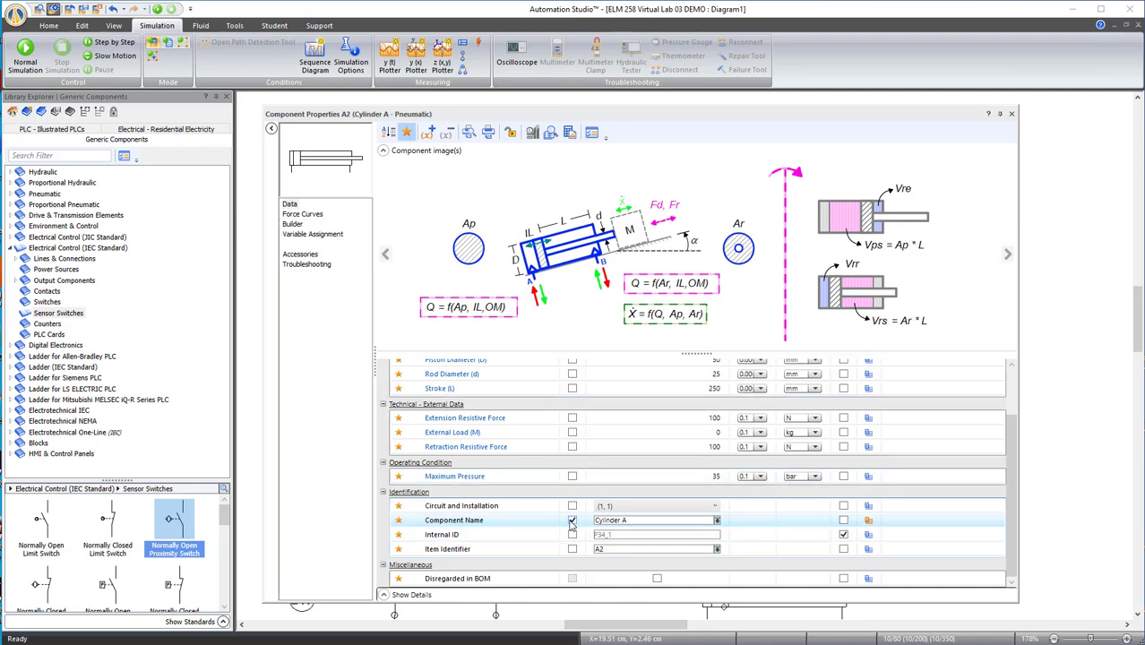
pyautogui.click(1009, 116)
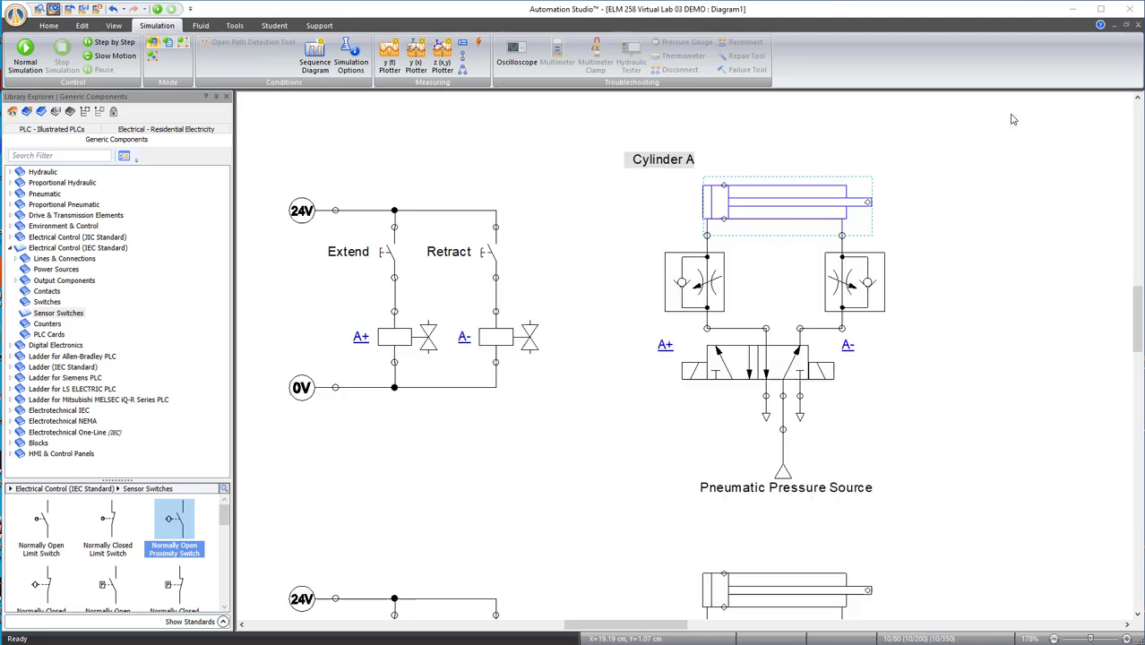
pyautogui.moveTo(683, 166); pyautogui.dragTo(769, 178)
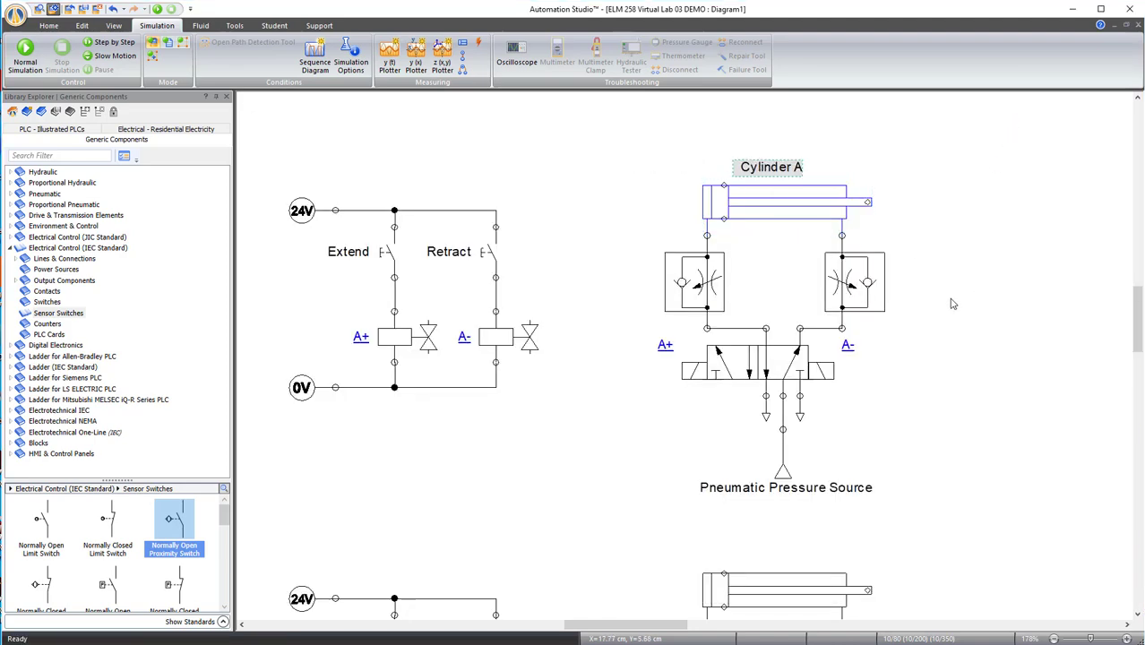
# Name the original circuit's directional valve "A", display its component name on the diagram, and place the label just below the valve.
pyautogui.scroll(-1, 952, 304)
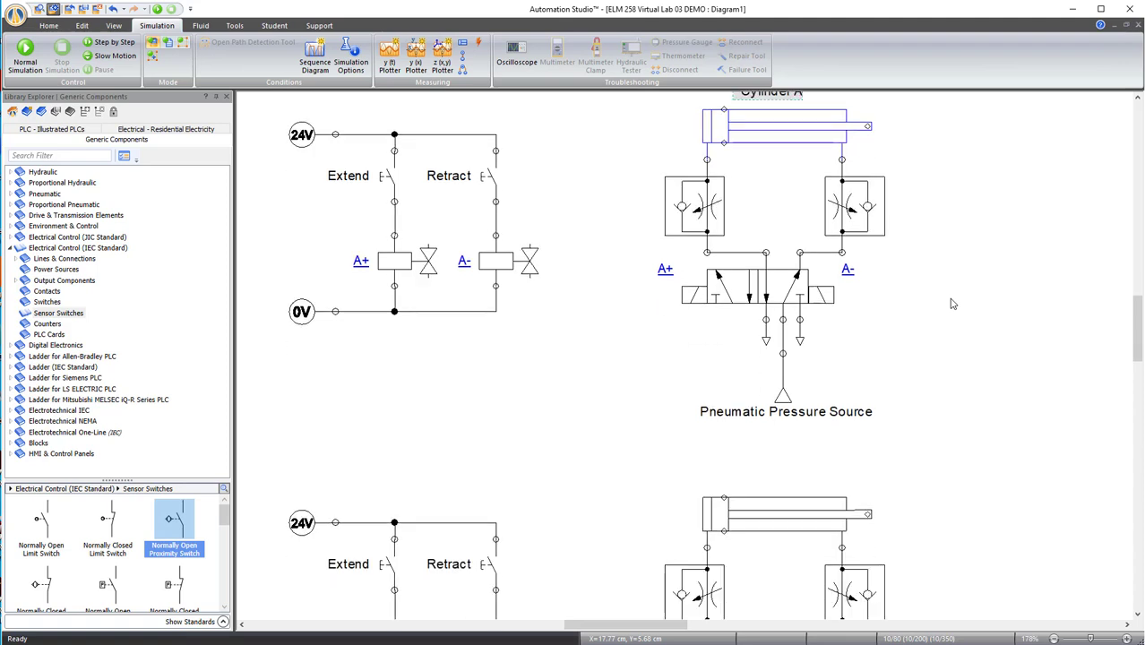
pyautogui.scroll(1, 953, 304)
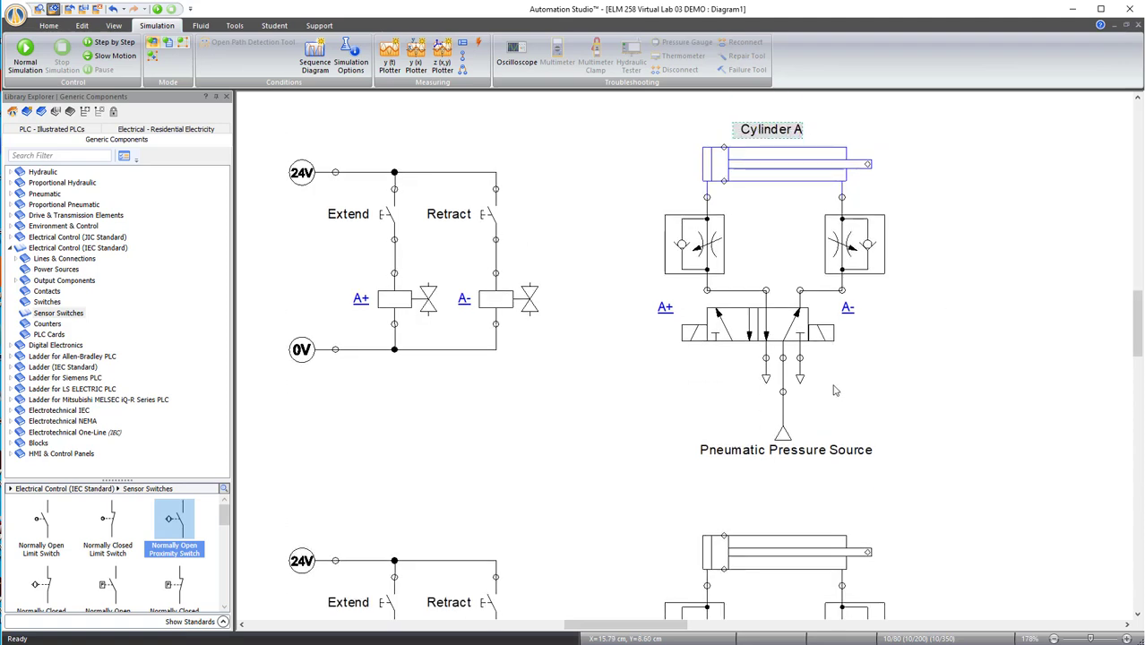
pyautogui.doubleClick(749, 331)
pyautogui.click(312, 204)
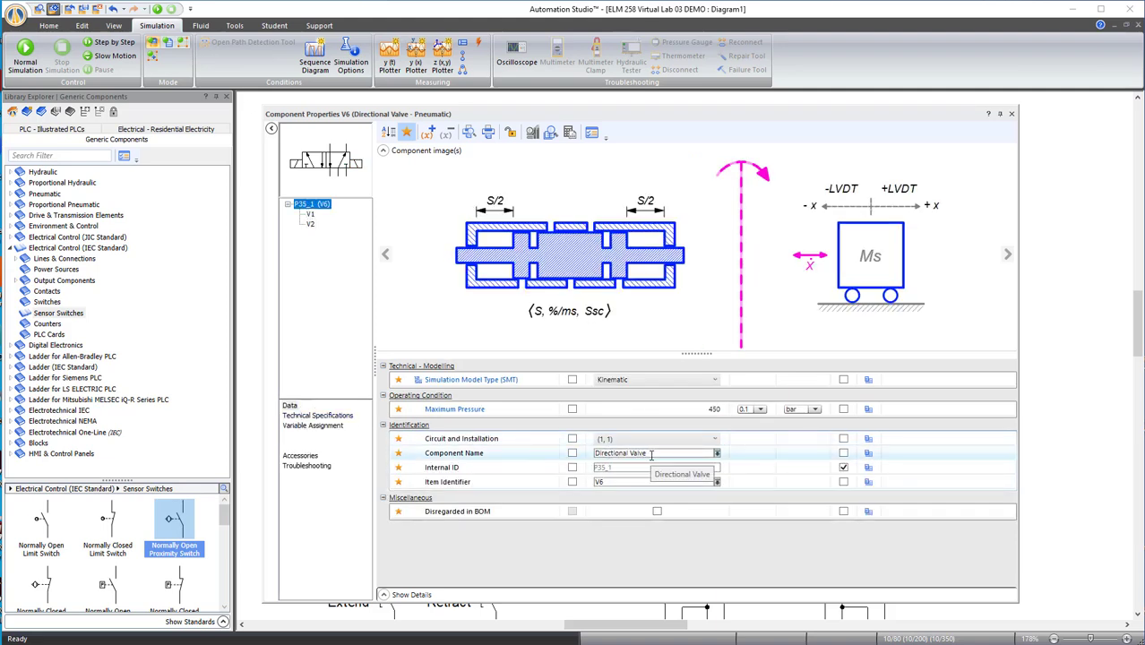
pyautogui.click(652, 455)
pyautogui.write('A')
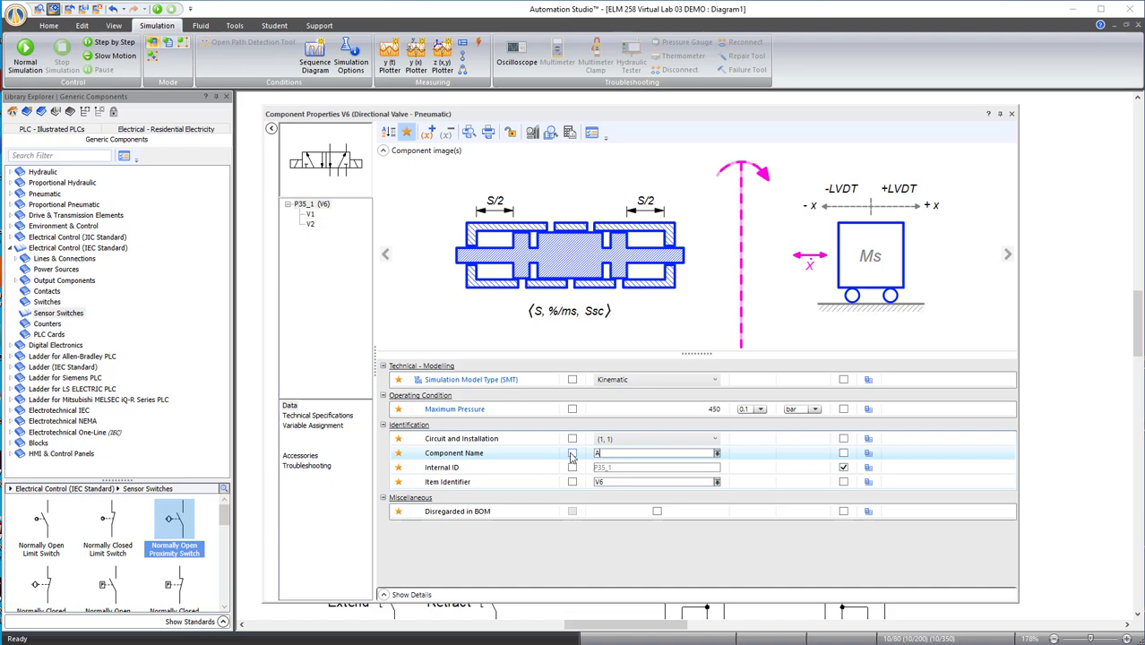
pyautogui.click(572, 455)
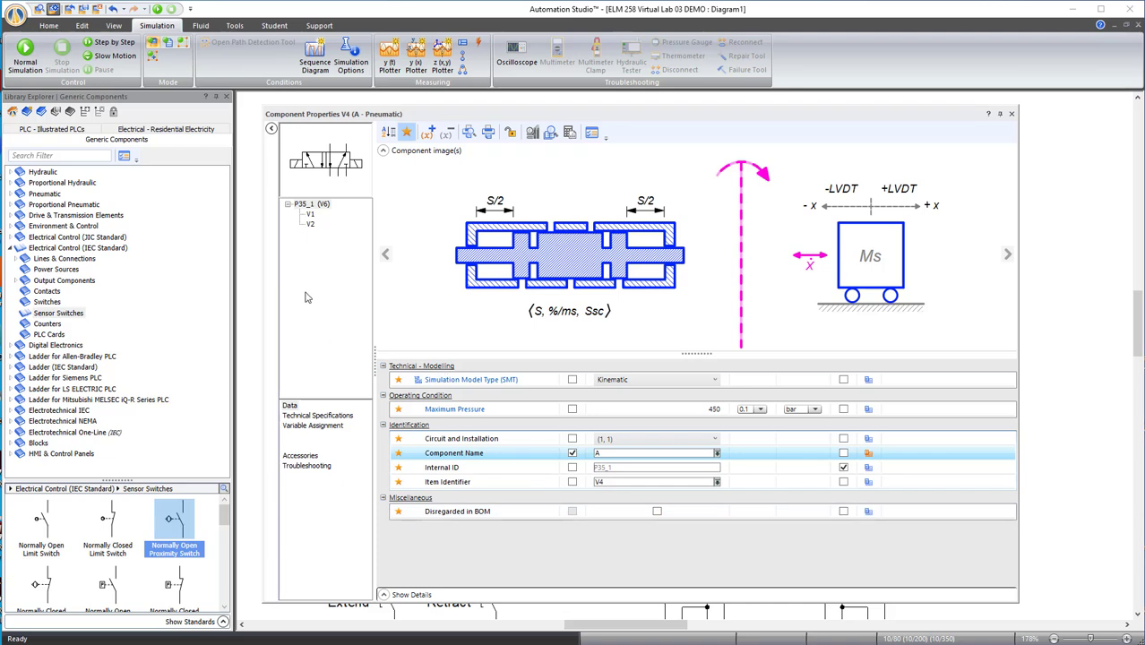
pyautogui.click(1010, 114)
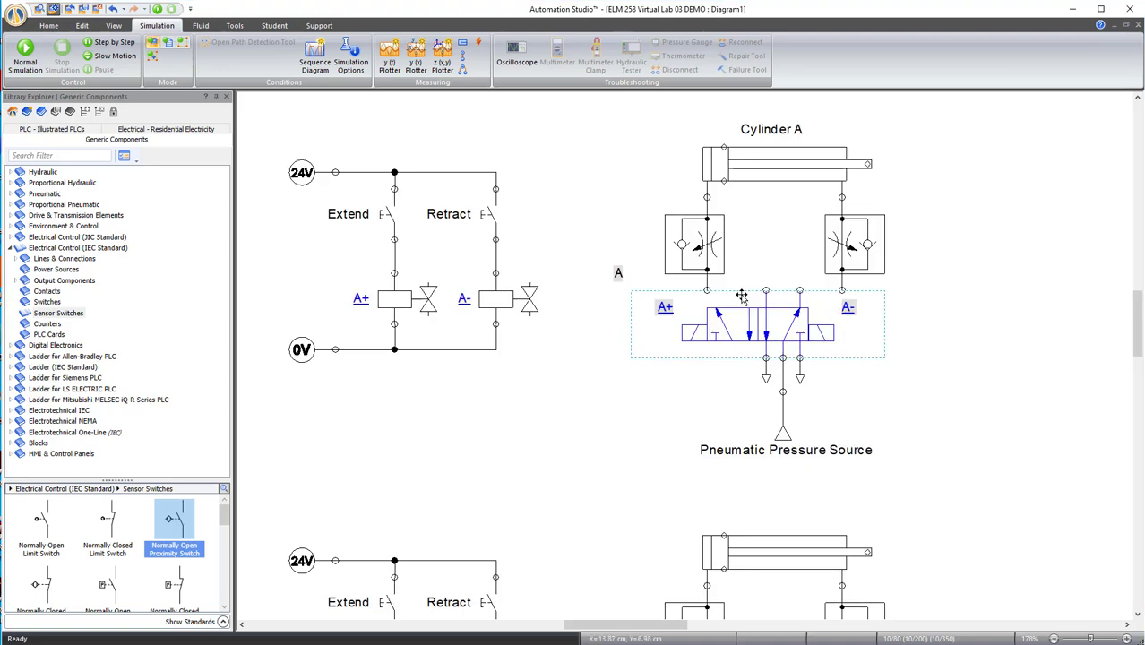
pyautogui.moveTo(619, 274); pyautogui.dragTo(751, 359)
pyautogui.moveTo(743, 356); pyautogui.dragTo(745, 362)
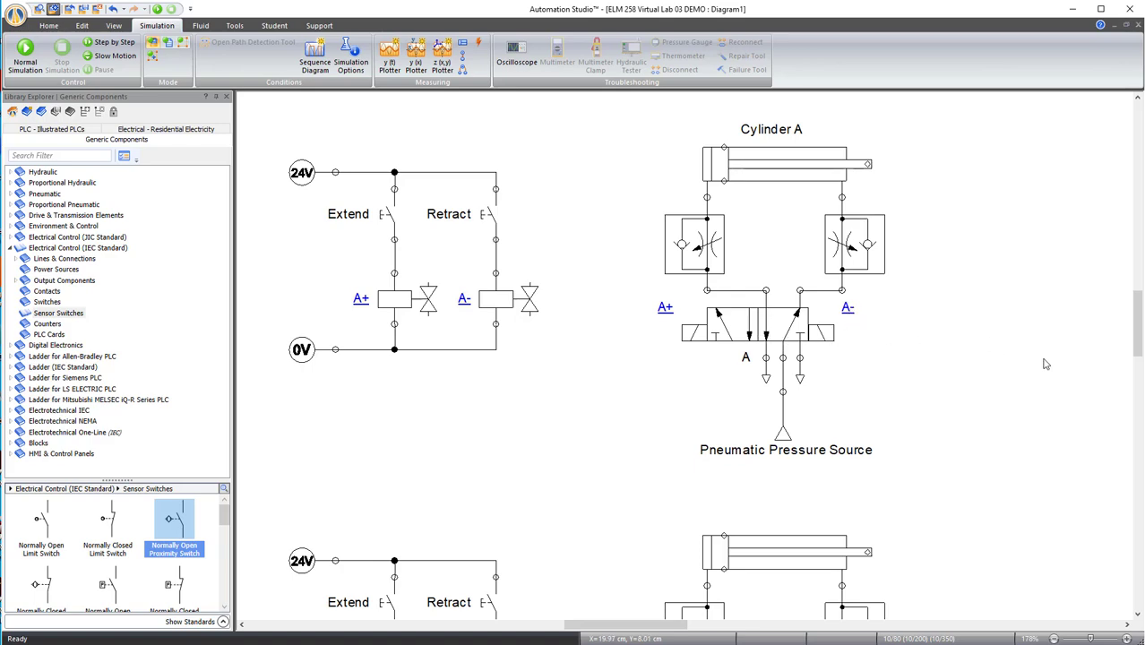
pyautogui.scroll(-3, 1044, 364)
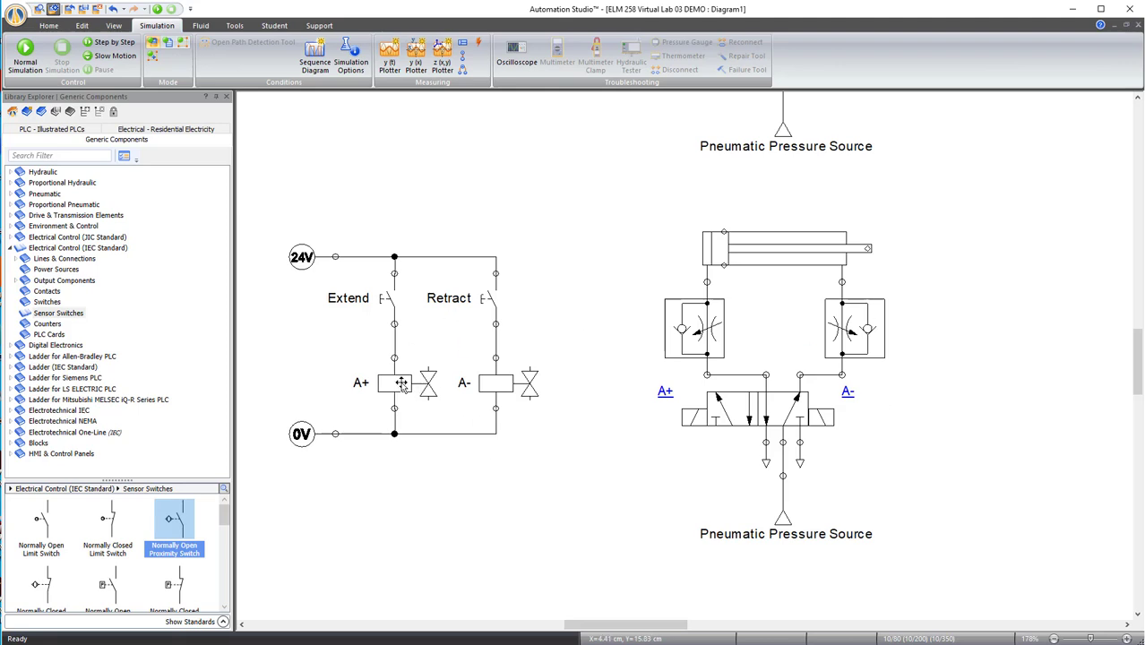
# Name the duplicate circuit's double-acting cylinder "Cylinder B", display its component name on the diagram, and place the label just below the cylinder.
pyautogui.doubleClick(775, 251)
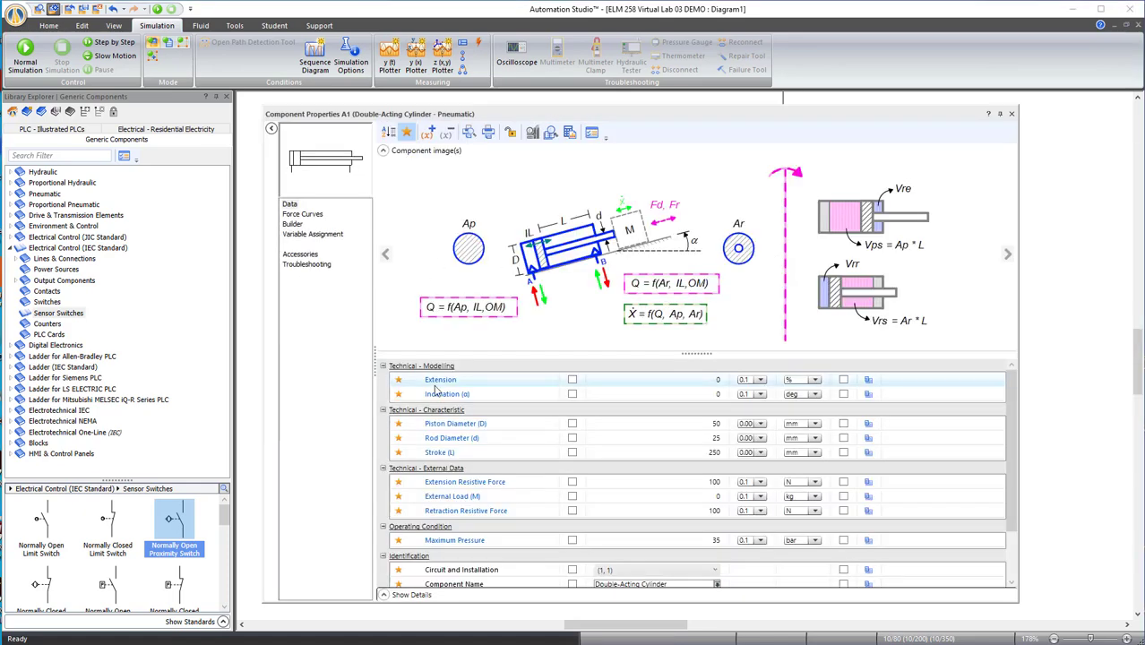
pyautogui.scroll(-3, 662, 555)
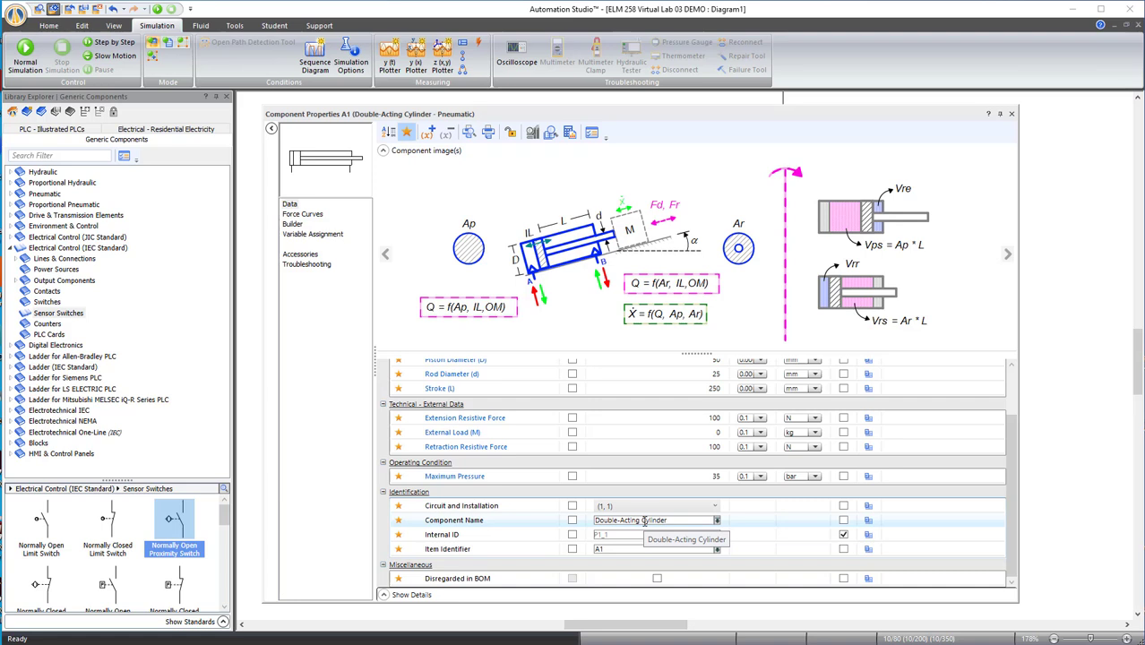
pyautogui.moveTo(642, 522); pyautogui.dragTo(558, 526)
pyautogui.press('BackSpace')
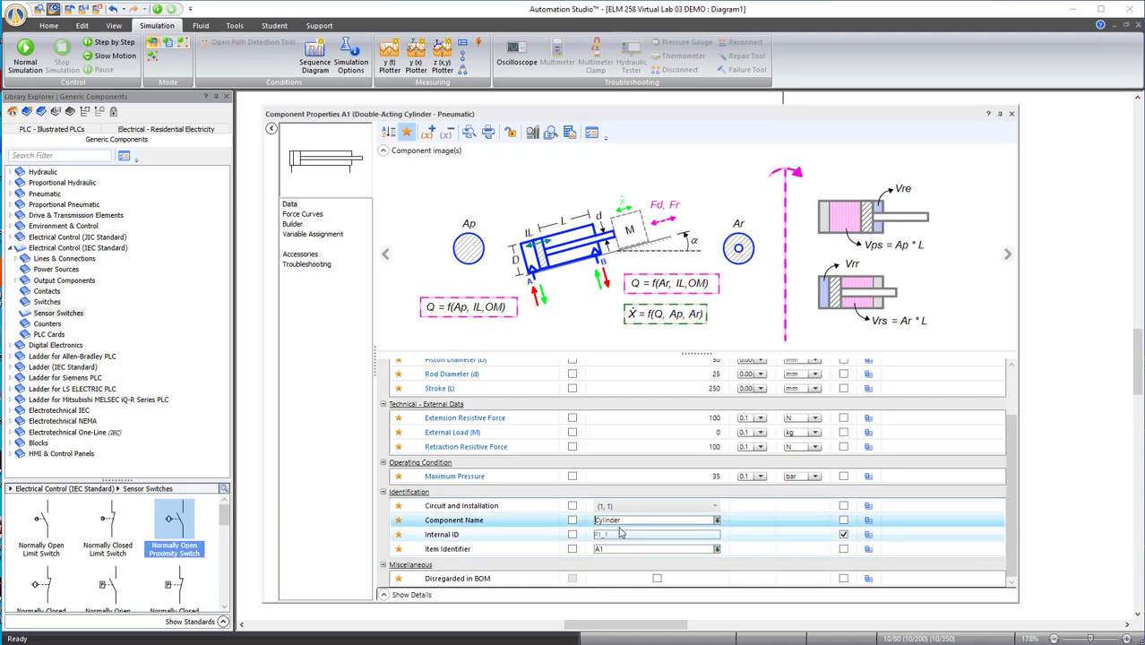
pyautogui.click(634, 519)
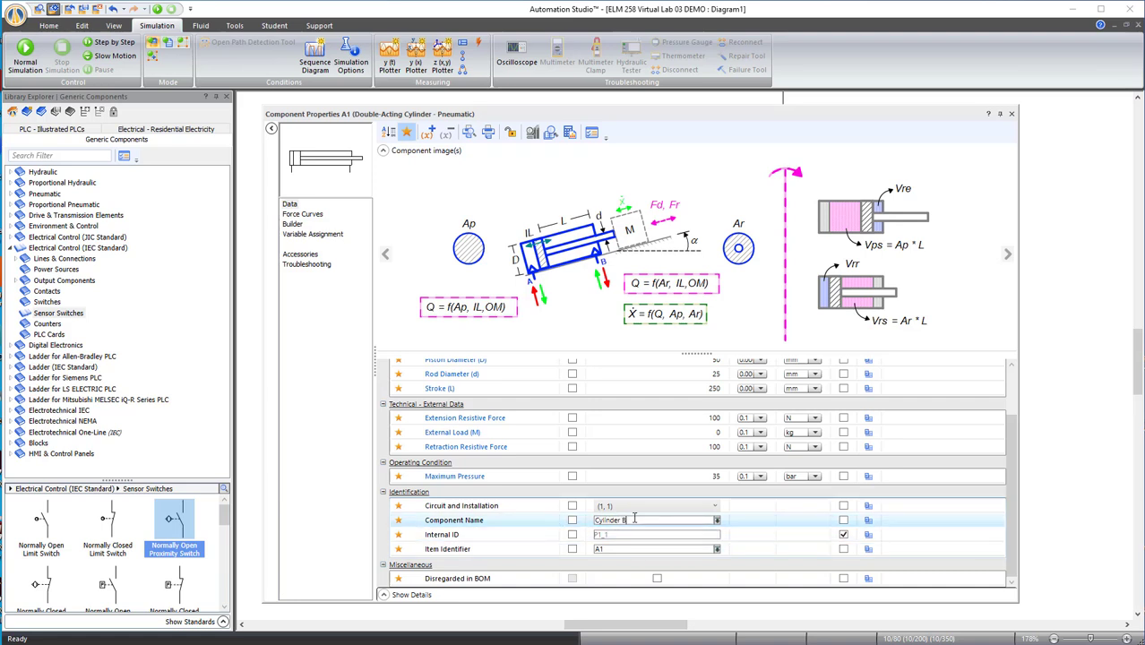
pyautogui.write('B')
pyautogui.press('Return')
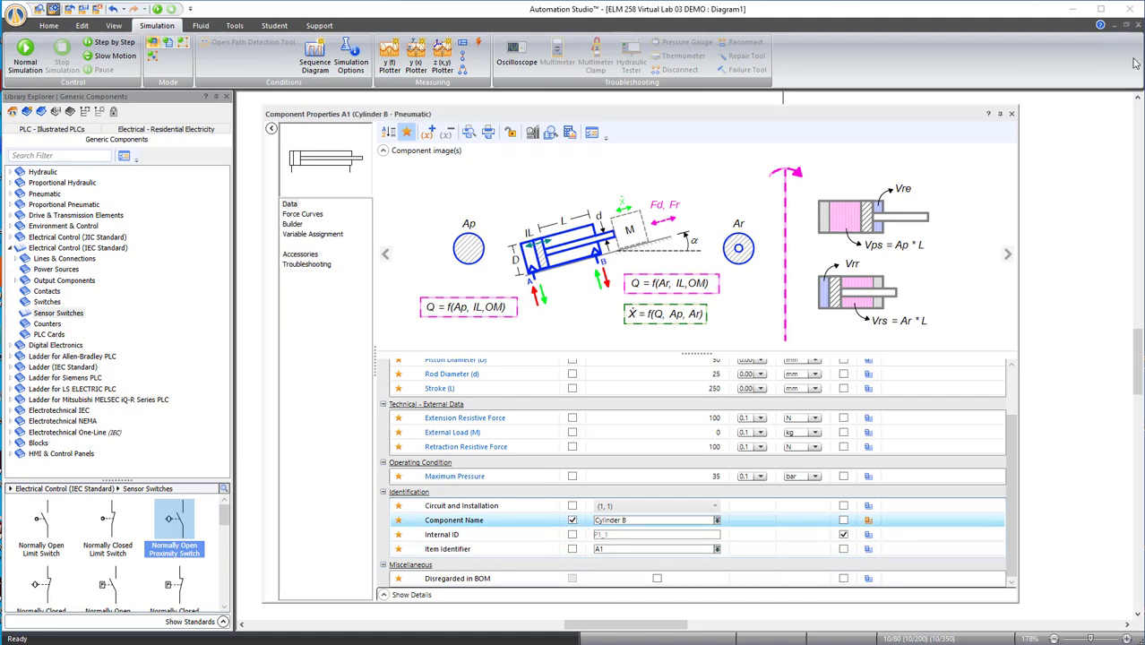
pyautogui.click(1011, 114)
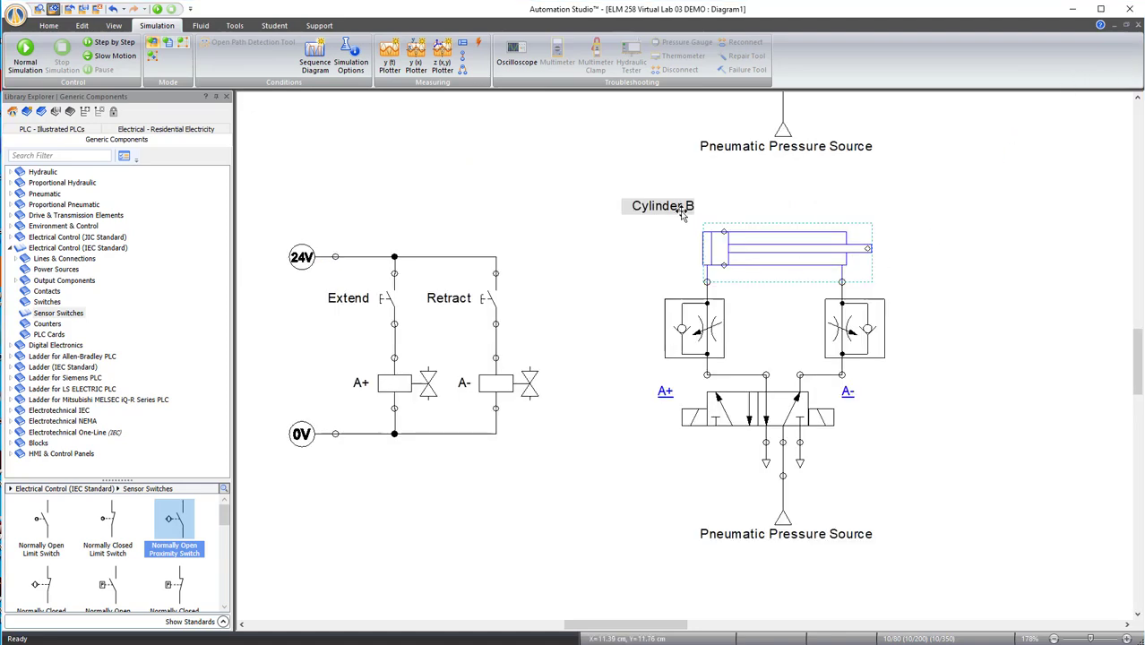
pyautogui.moveTo(682, 209); pyautogui.dragTo(800, 288)
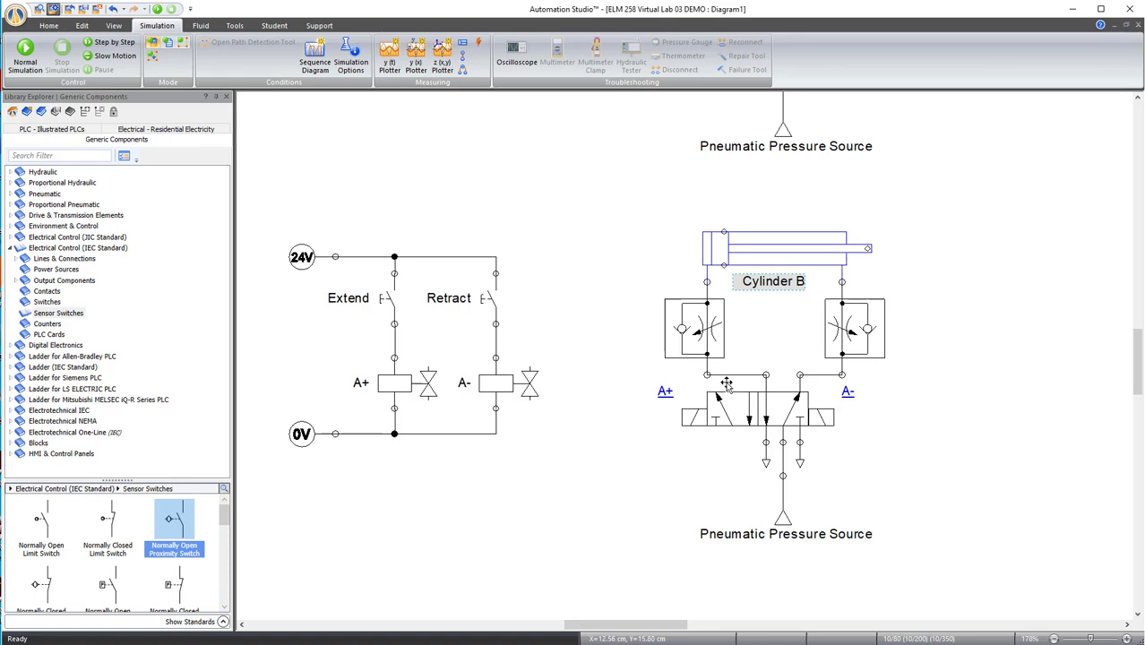
# Name the duplicate circuit's directional valve "B", display its component name on the diagram, and place the label just below the valve.
pyautogui.doubleClick(754, 419)
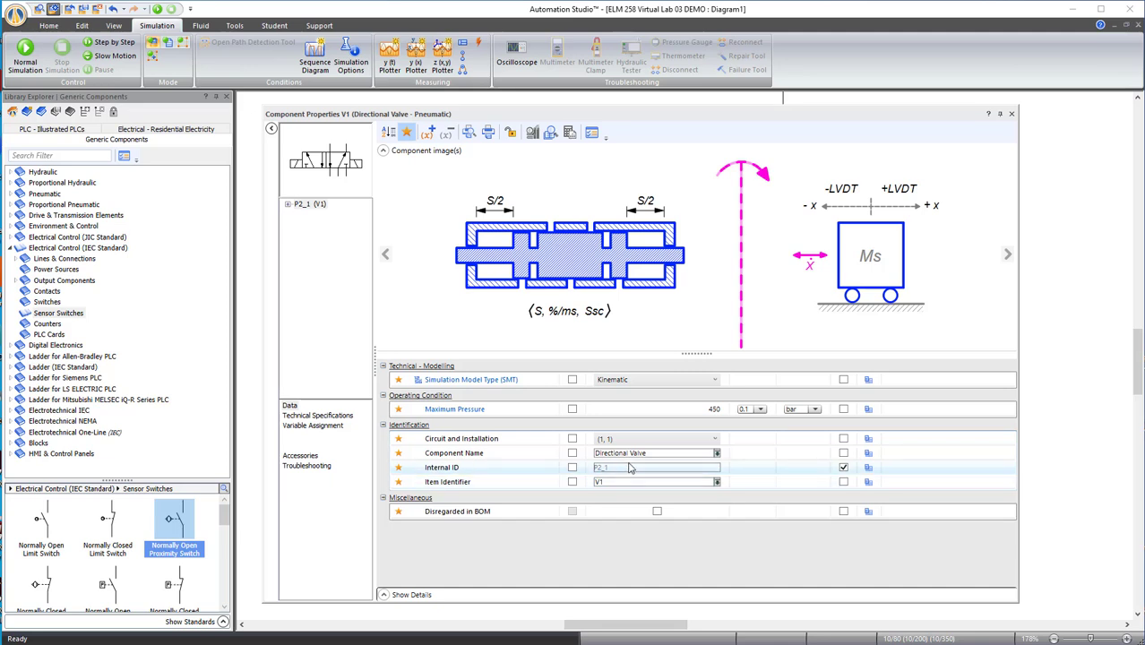
pyautogui.moveTo(649, 452); pyautogui.dragTo(588, 455)
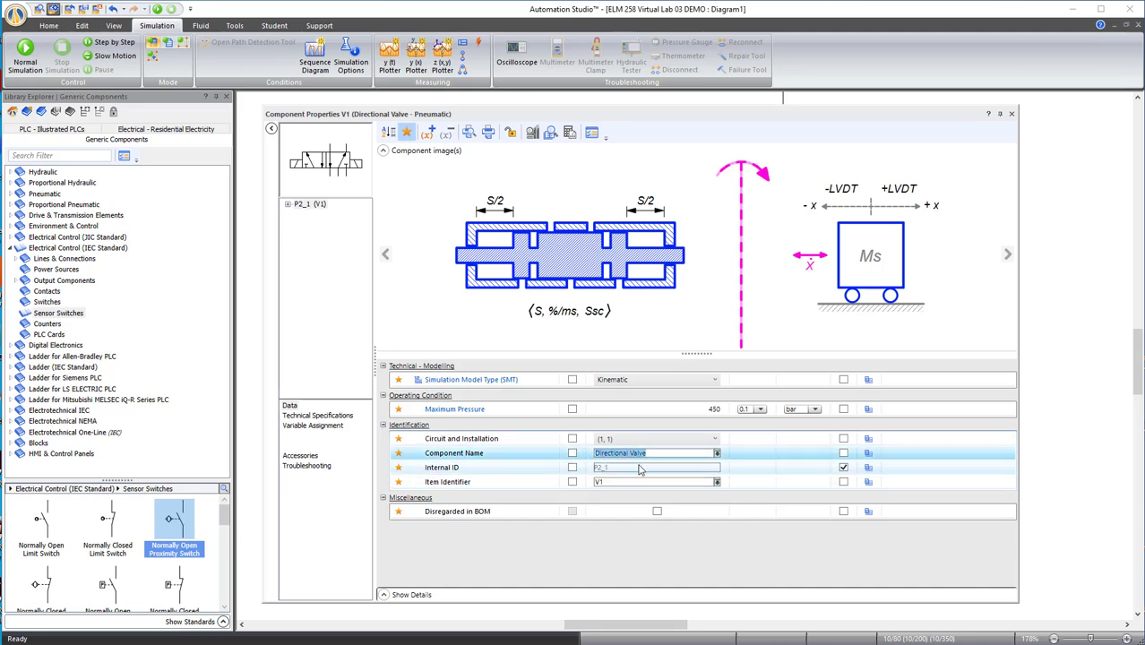
pyautogui.write('B')
pyautogui.click(574, 453)
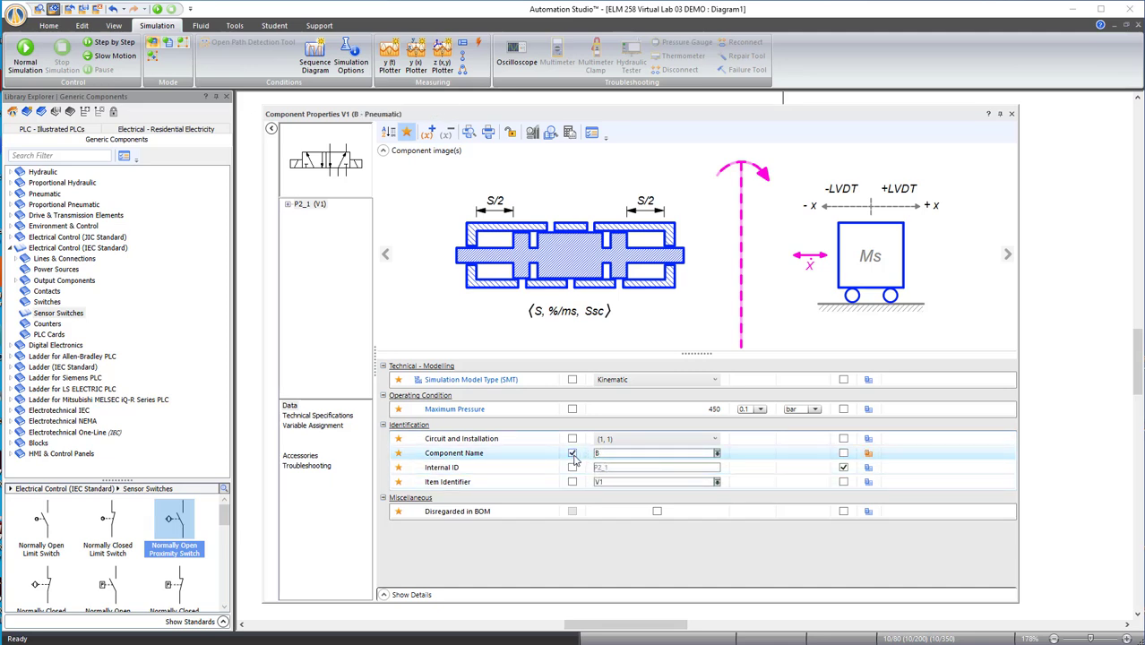
pyautogui.click(1011, 115)
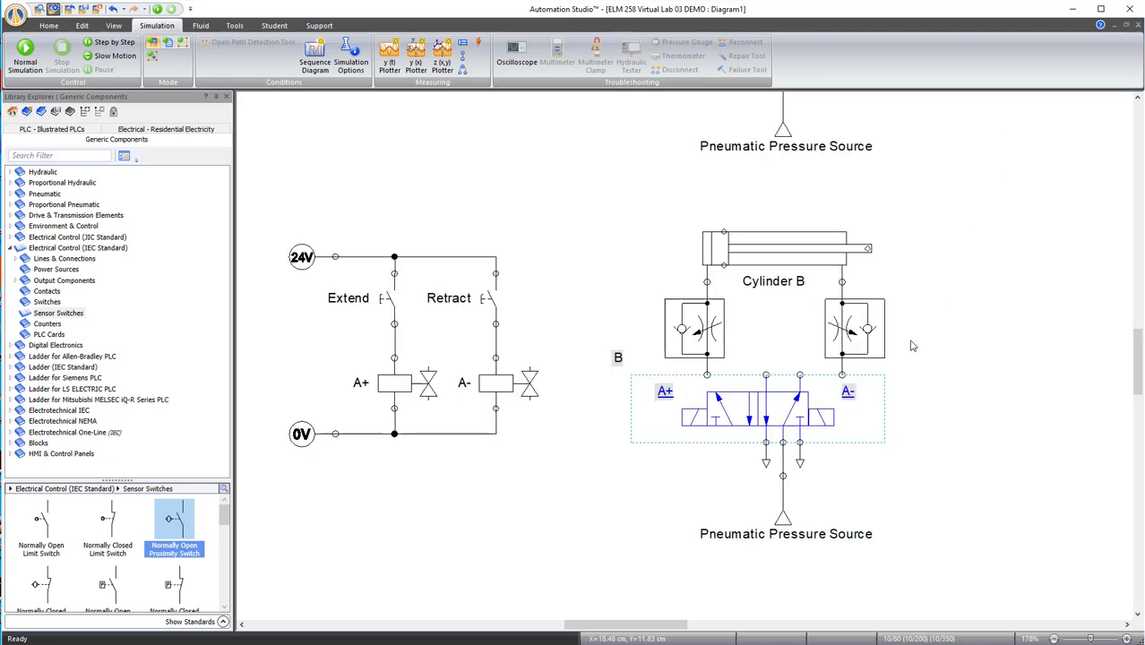
pyautogui.moveTo(616, 358); pyautogui.dragTo(746, 441)
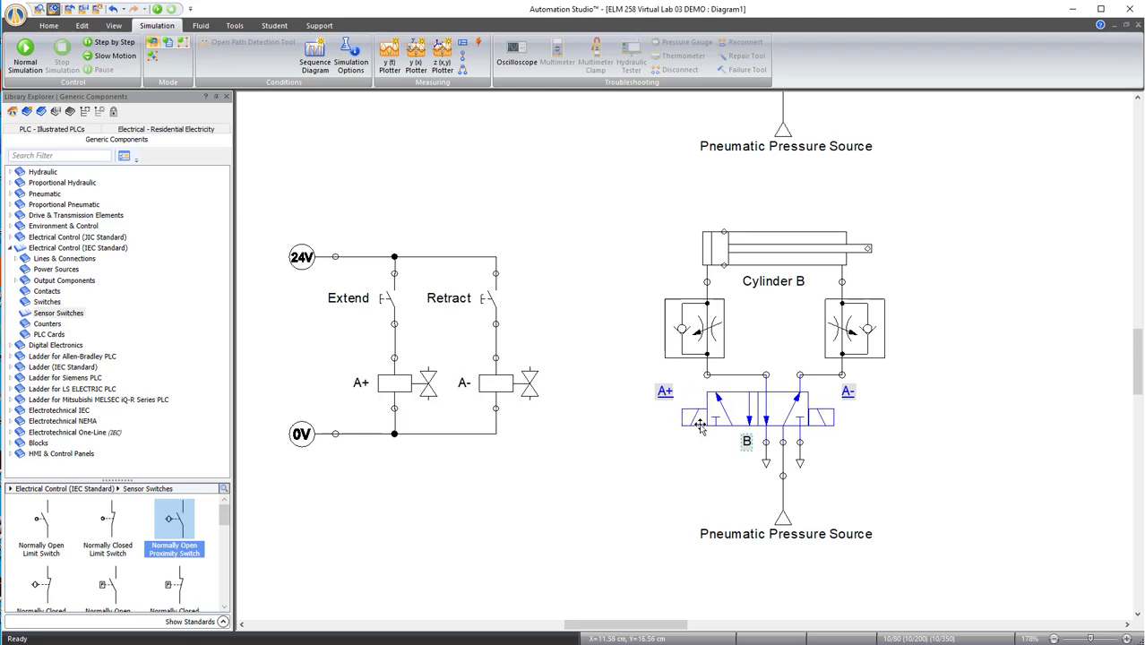
# Rename the duplicate electrical circuit's solenoid variables to "B+" in the Extend branch and "B-" in the Retract branch.
pyautogui.doubleClick(393, 385)
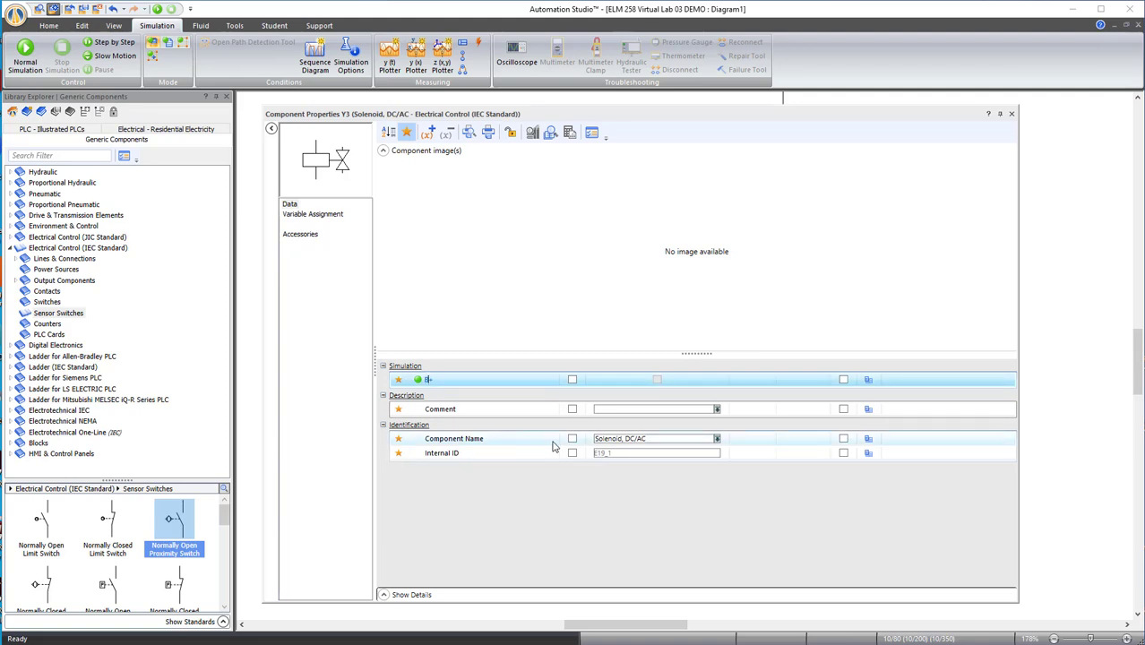
pyautogui.click(1011, 114)
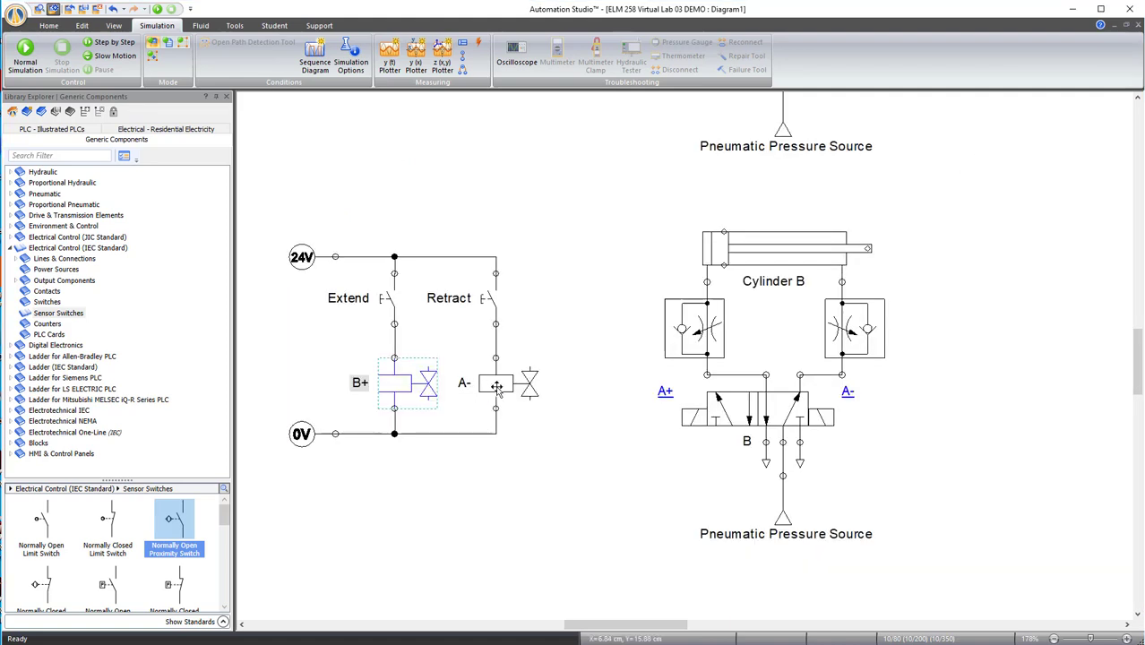
pyautogui.doubleClick(497, 387)
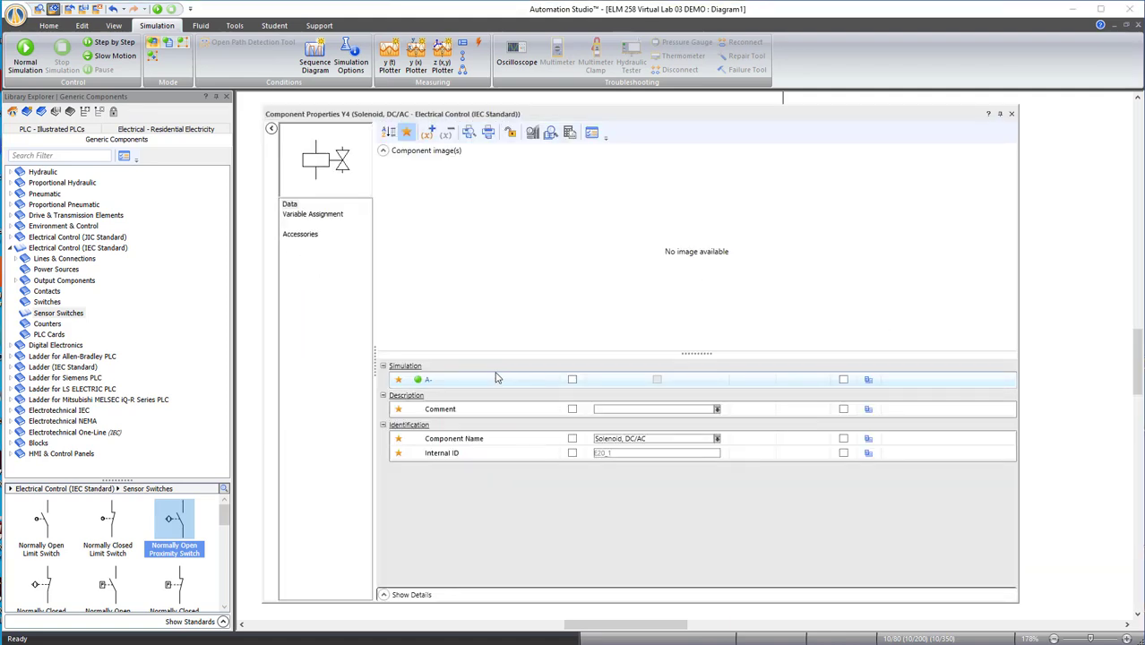
pyautogui.click(429, 382)
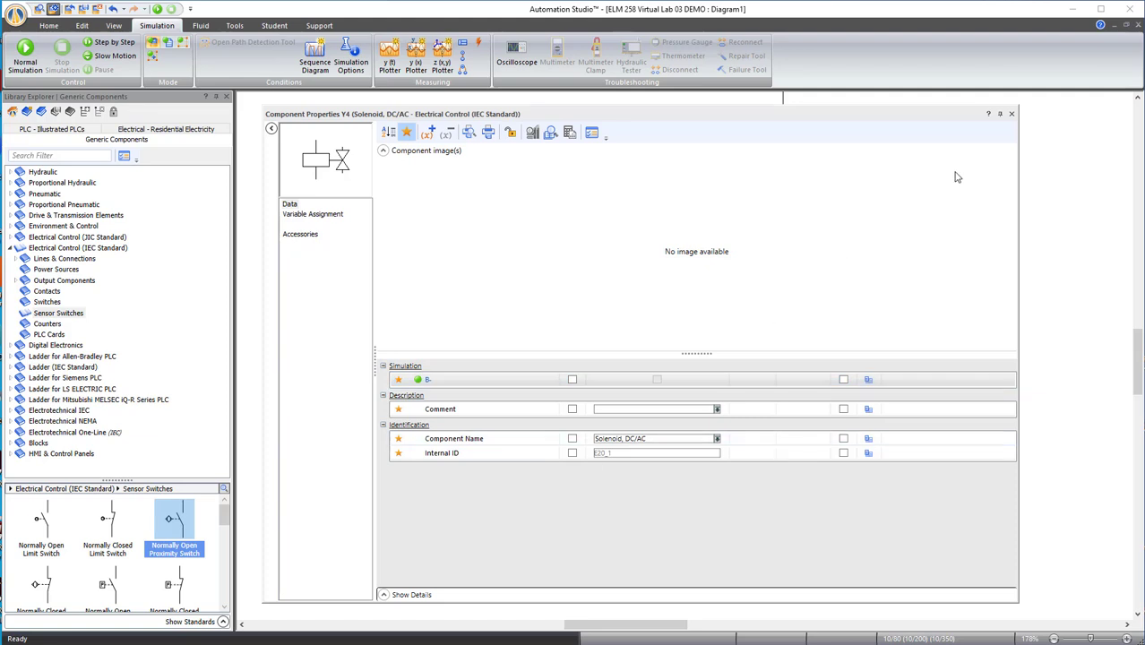
pyautogui.click(1011, 115)
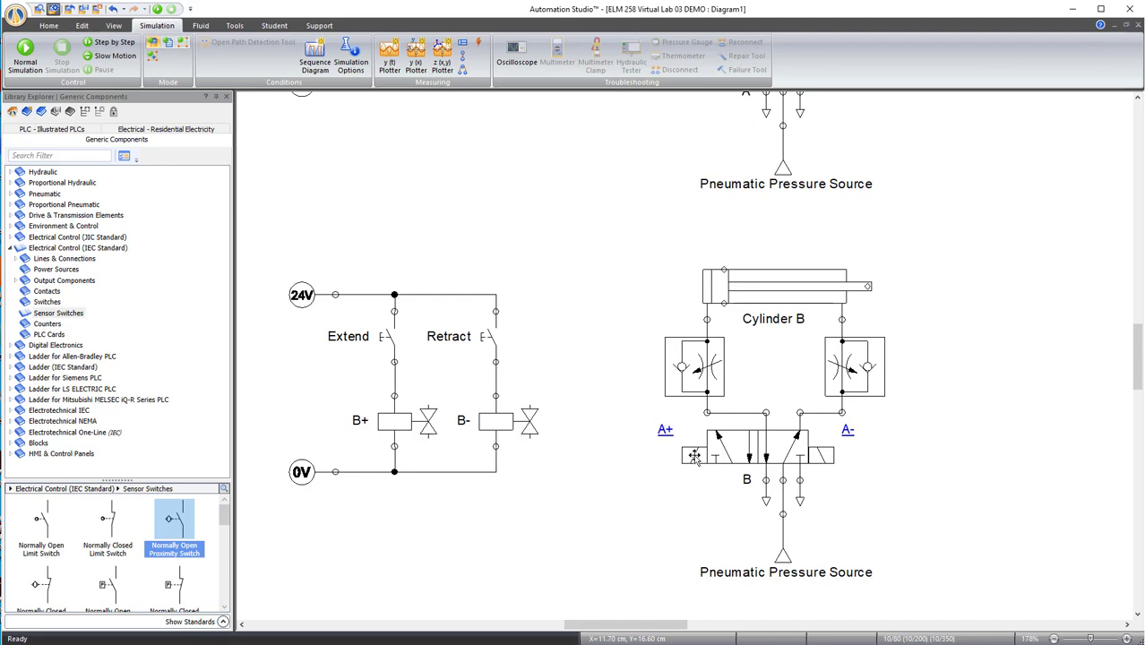
# Delete the A+ and A- variable links from solenoids V1 and V2 of the duplicate circuit's directional valve.
pyautogui.doubleClick(753, 454)
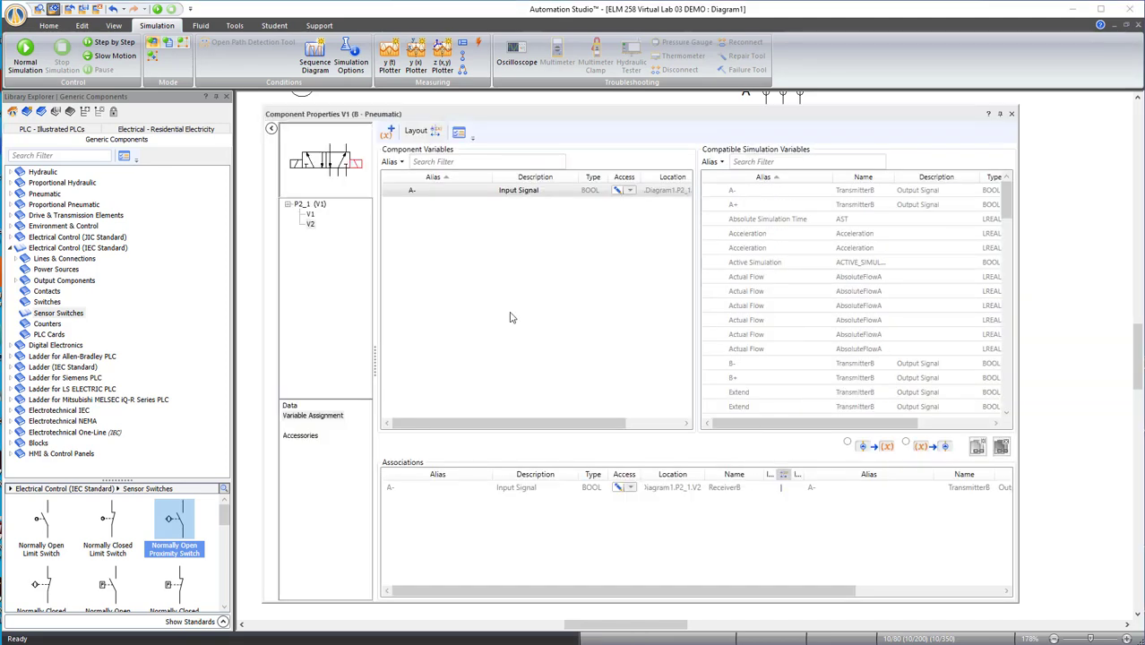
pyautogui.click(310, 215)
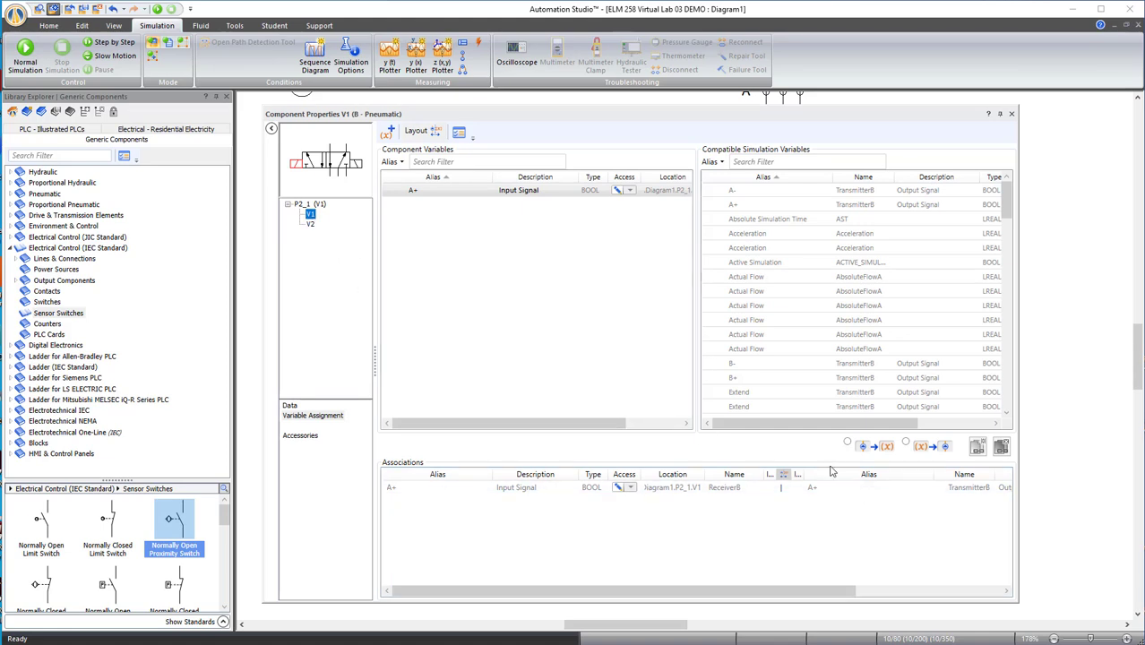
pyautogui.rightClick(849, 492)
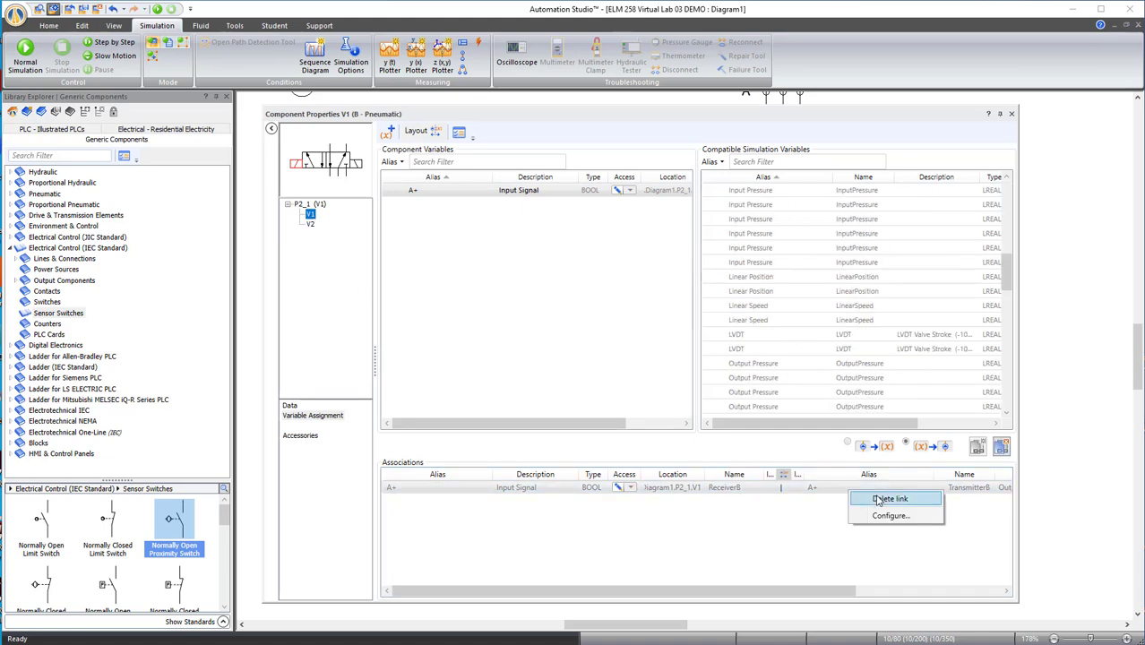
pyautogui.click(882, 498)
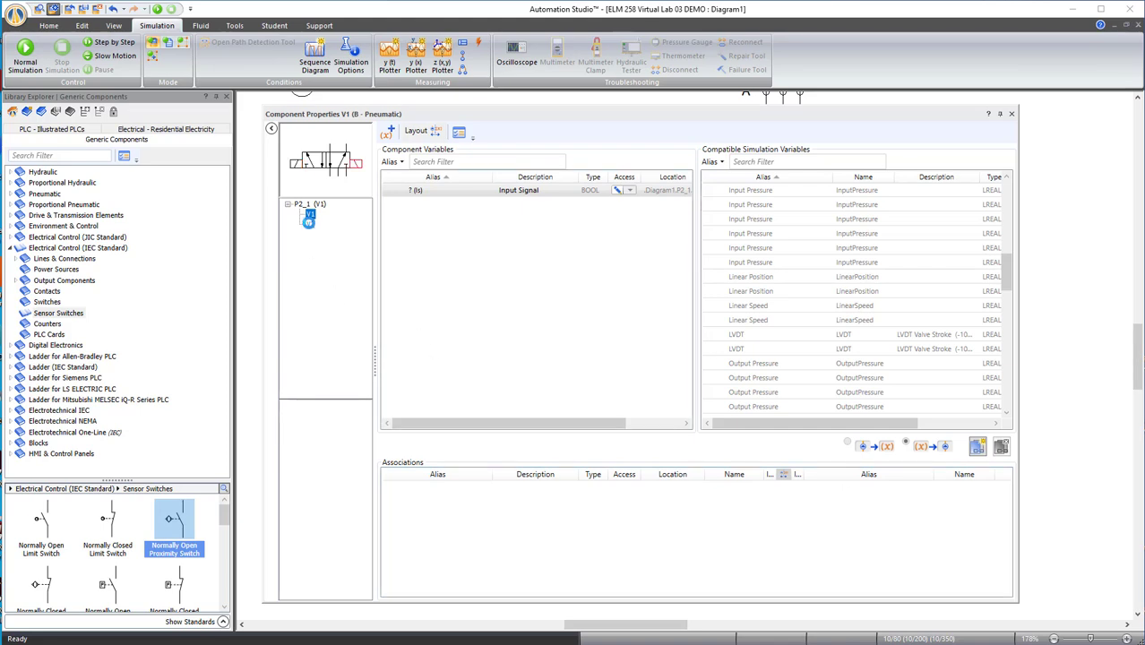
pyautogui.click(310, 224)
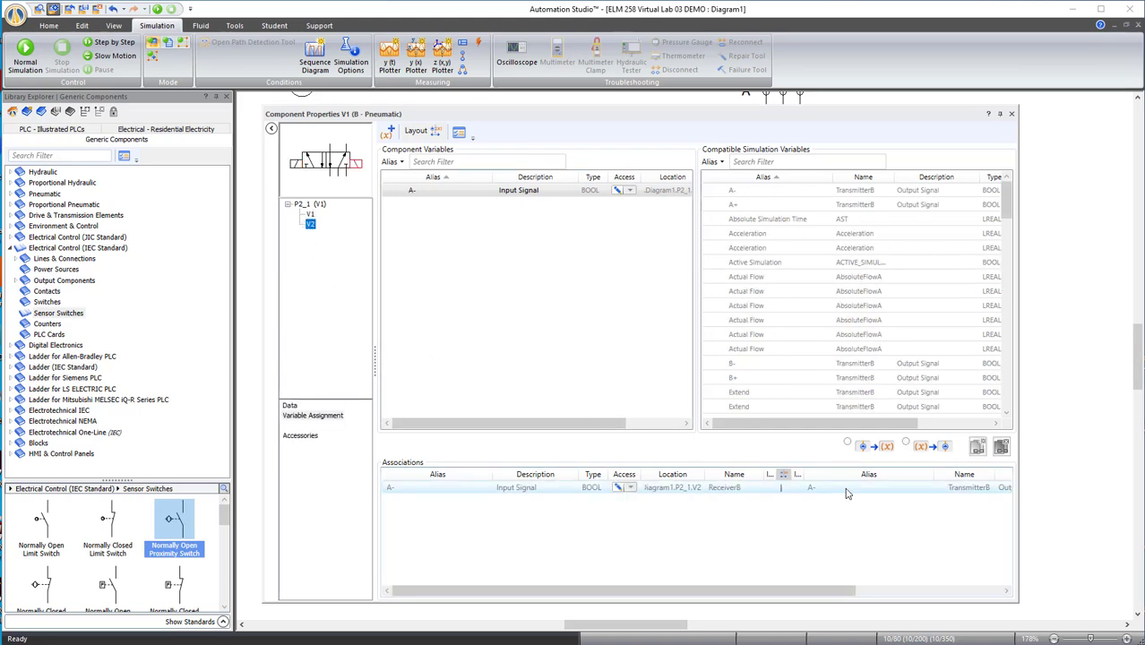
pyautogui.rightClick(847, 493)
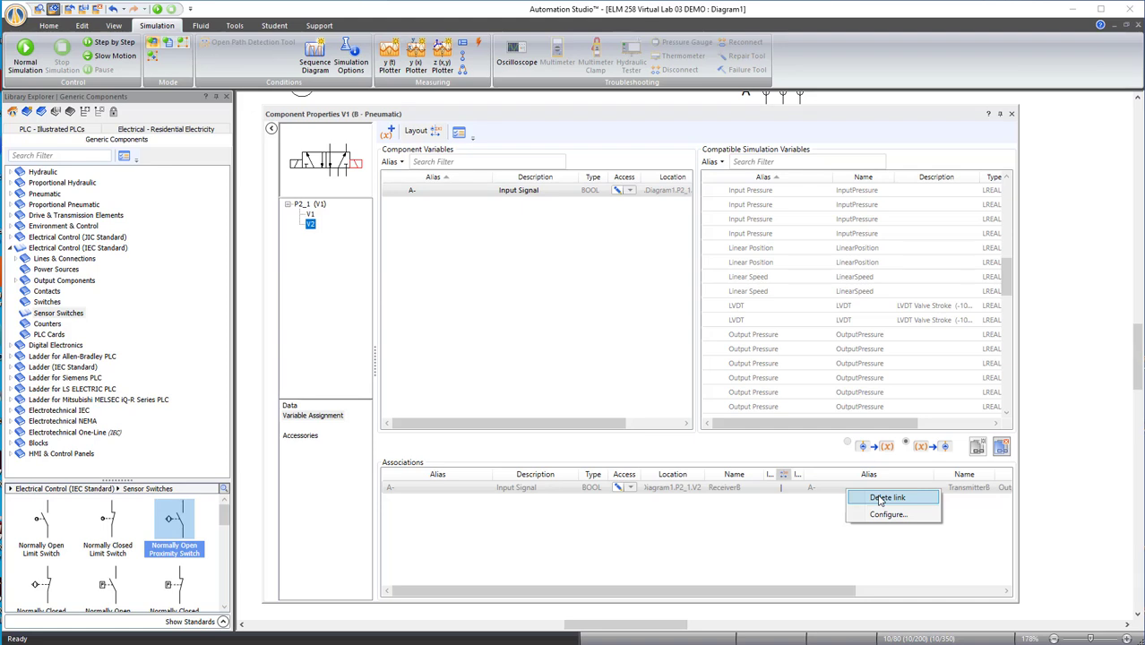
pyautogui.click(879, 499)
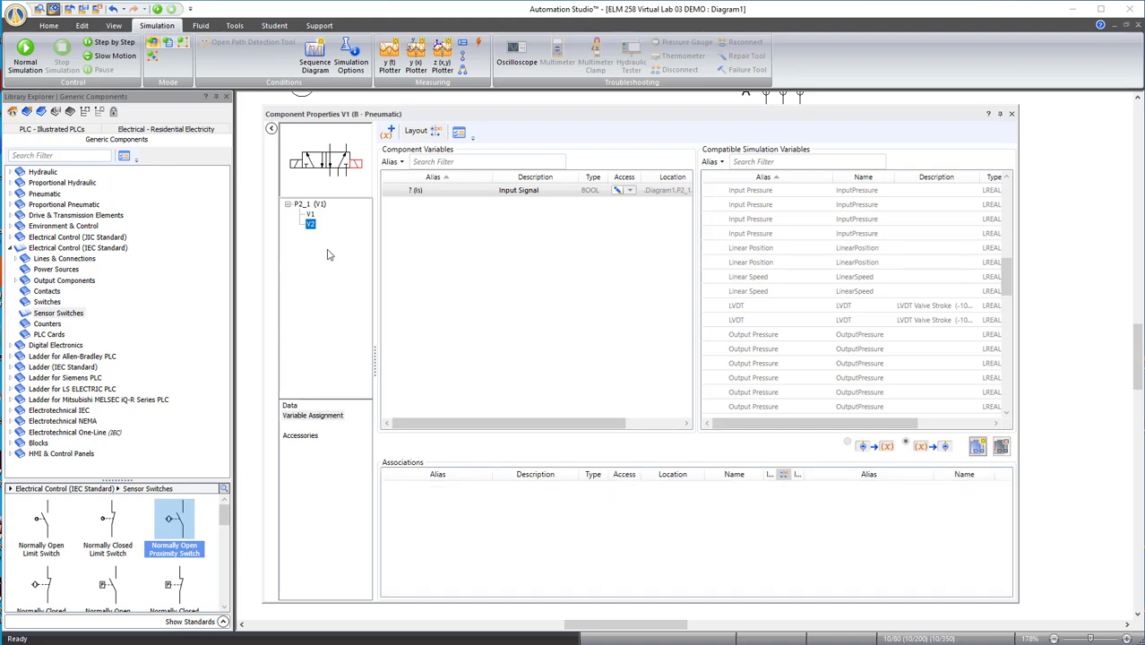
# Link valve B's solenoid V1 to the B+ output signal and its solenoid V2 to B-.
pyautogui.click(310, 215)
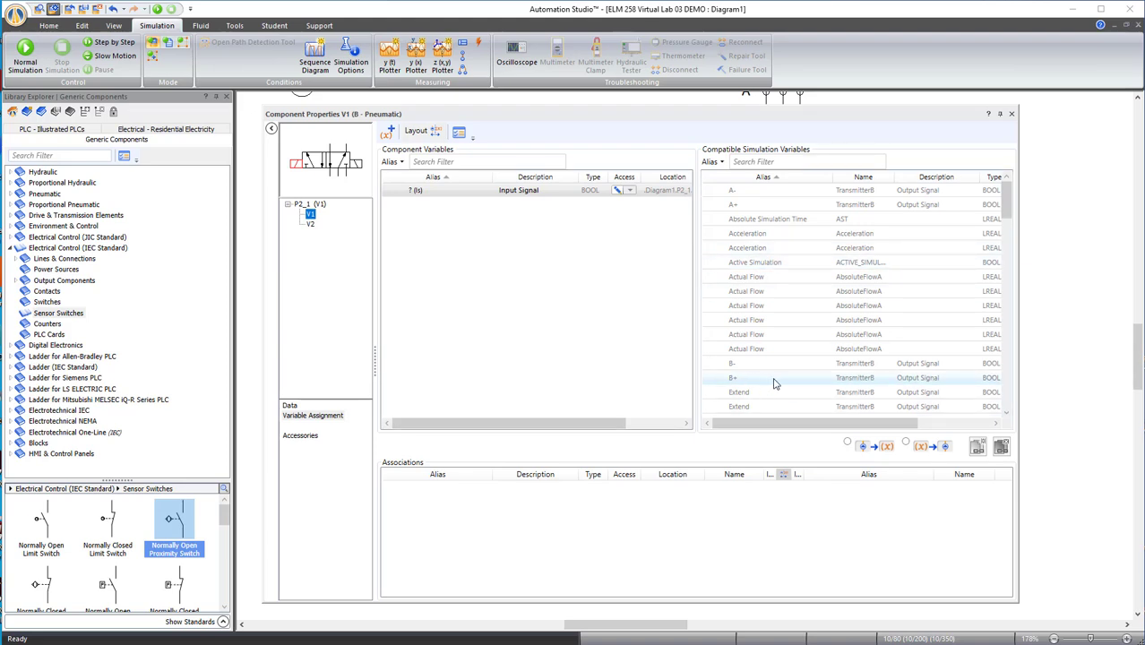
pyautogui.doubleClick(792, 379)
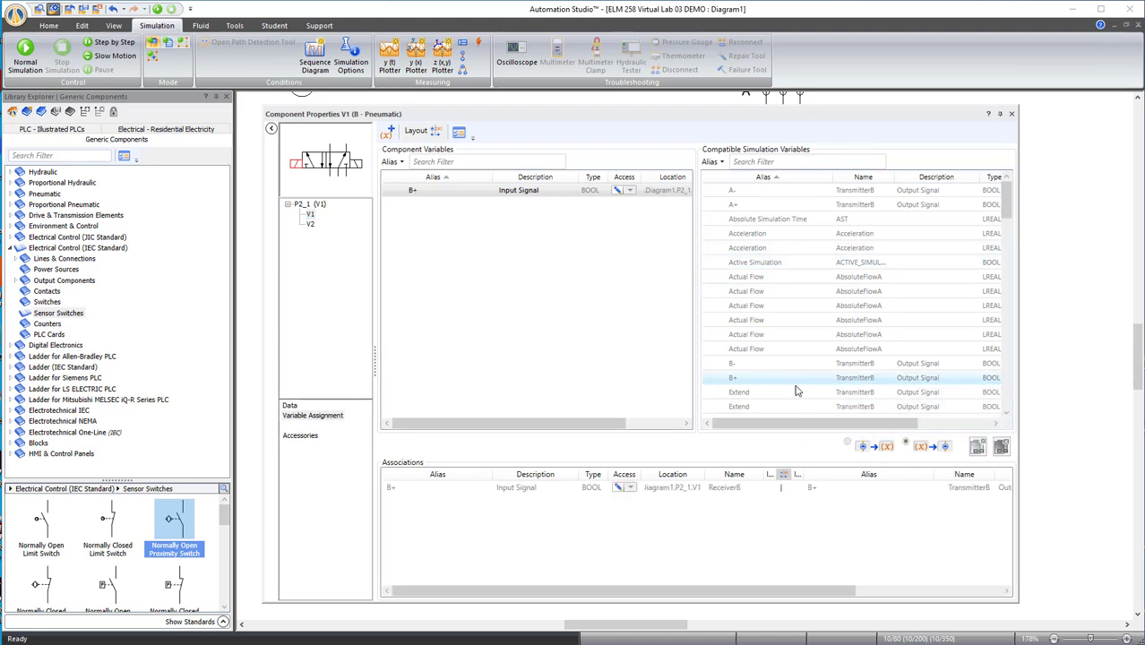
pyautogui.click(311, 224)
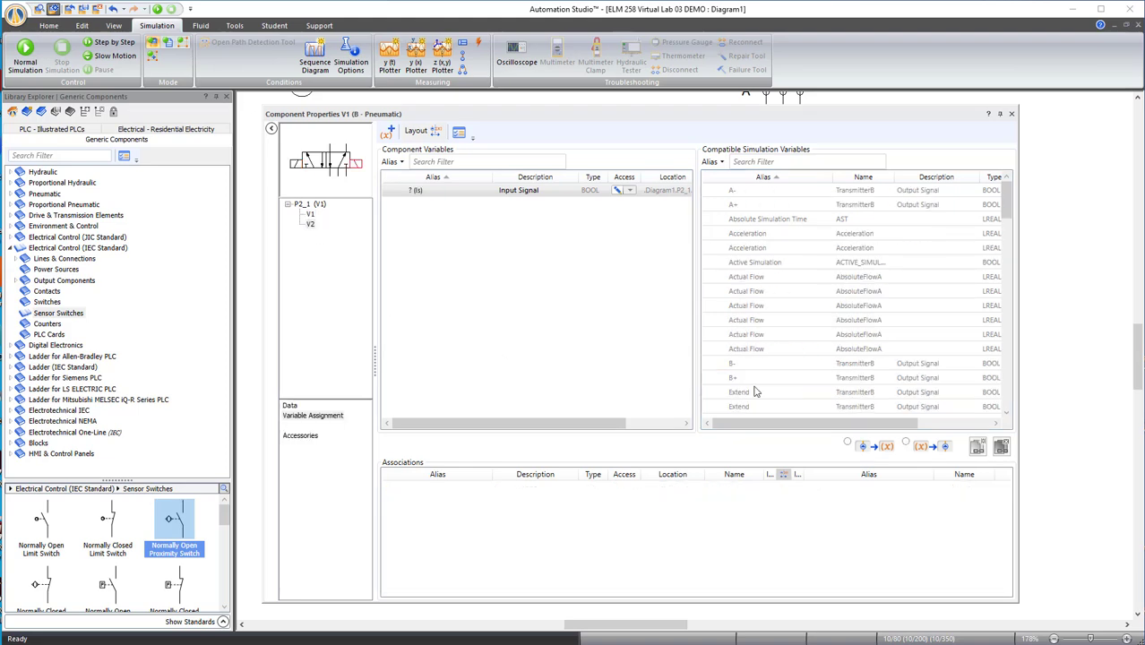
pyautogui.doubleClick(771, 364)
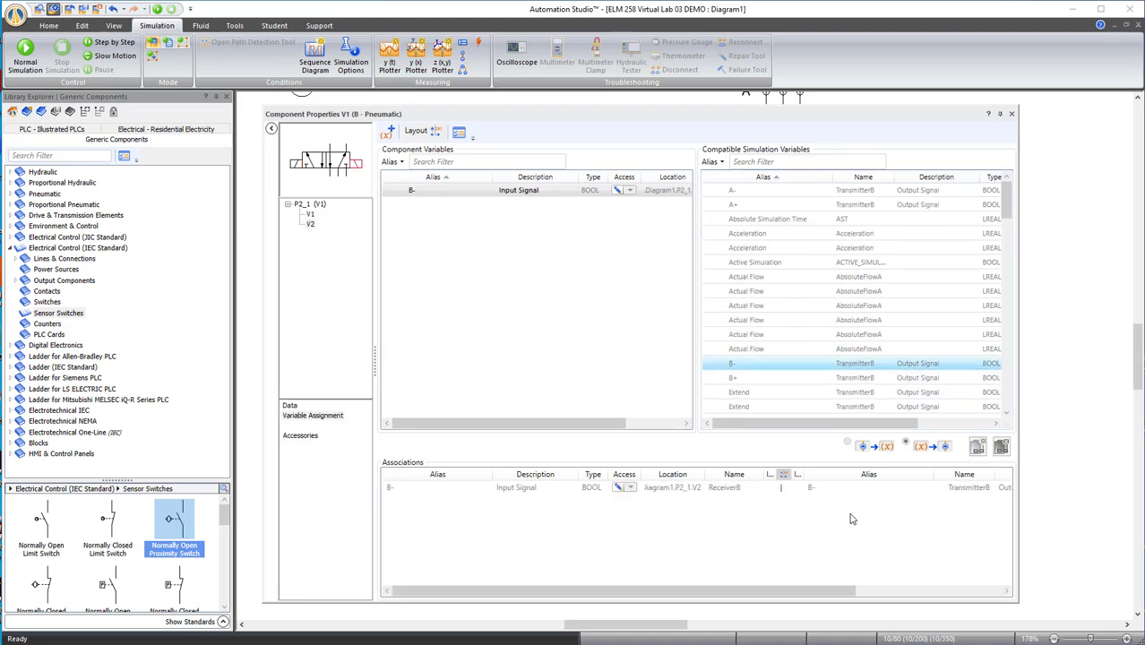
pyautogui.click(1011, 115)
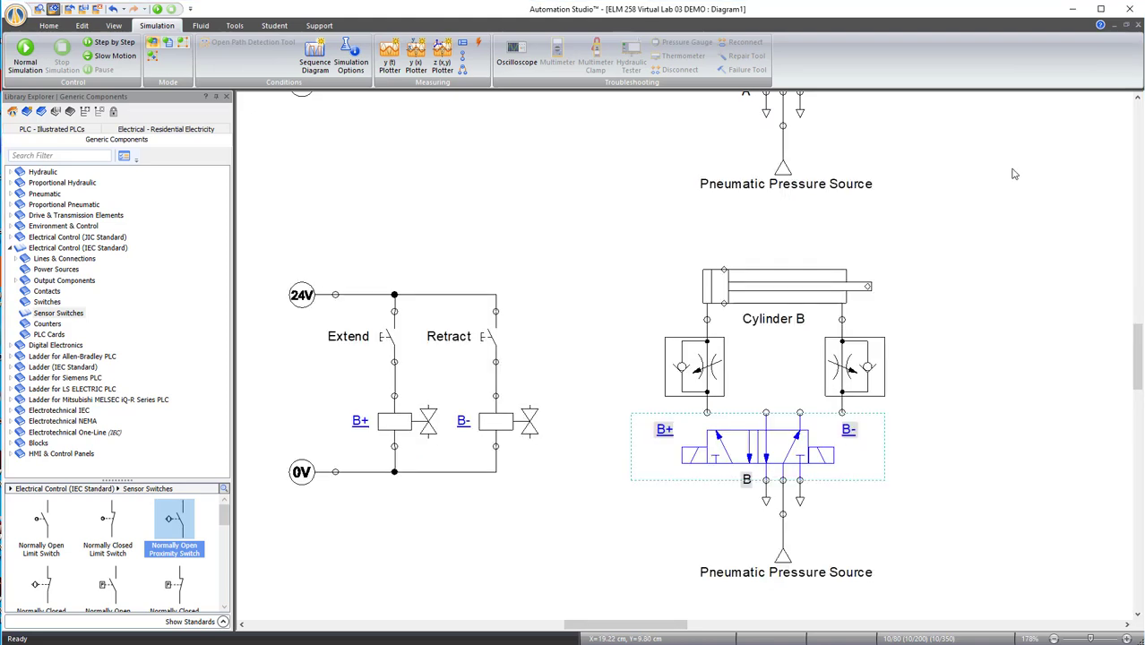
pyautogui.click(989, 475)
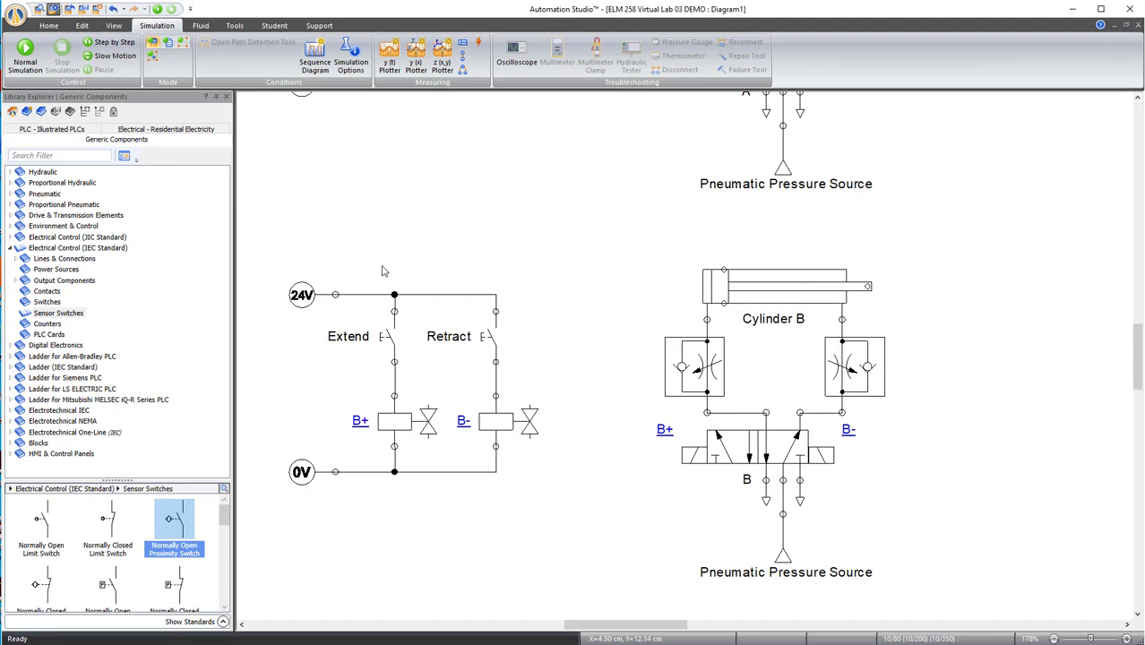
# Move the whole duplicate electrical and pneumatic circuit slightly downward, away from the original circuit.
pyautogui.scroll(3, 588, 215)
pyautogui.scroll(-4, 588, 219)
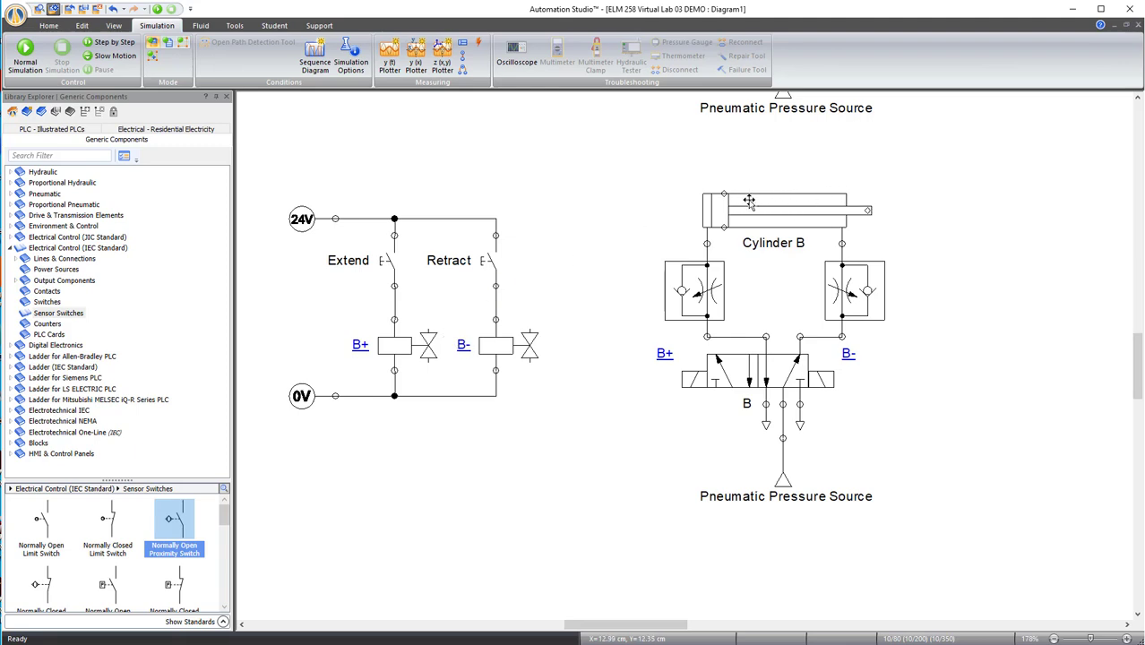
pyautogui.moveTo(265, 149); pyautogui.dragTo(1079, 570)
pyautogui.moveTo(790, 229); pyautogui.dragTo(793, 273)
pyautogui.click(995, 309)
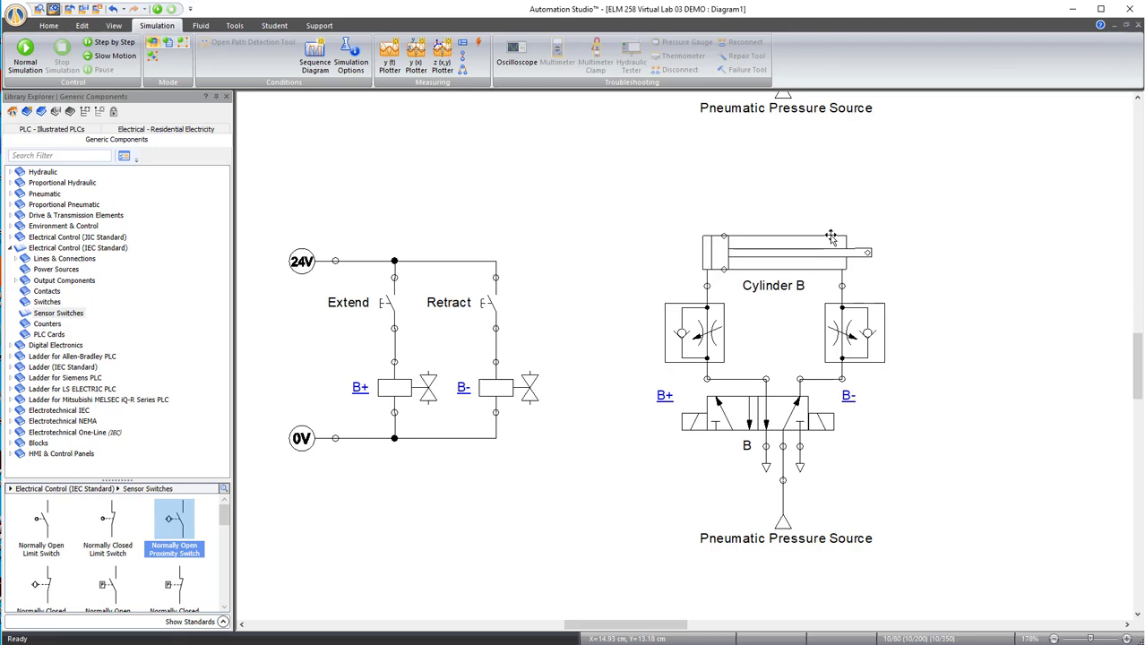
# Place a pneumatic magnetic sensor above the rod end of Cylinder B and give its output signal the alias "b1".
pyautogui.click(11, 249)
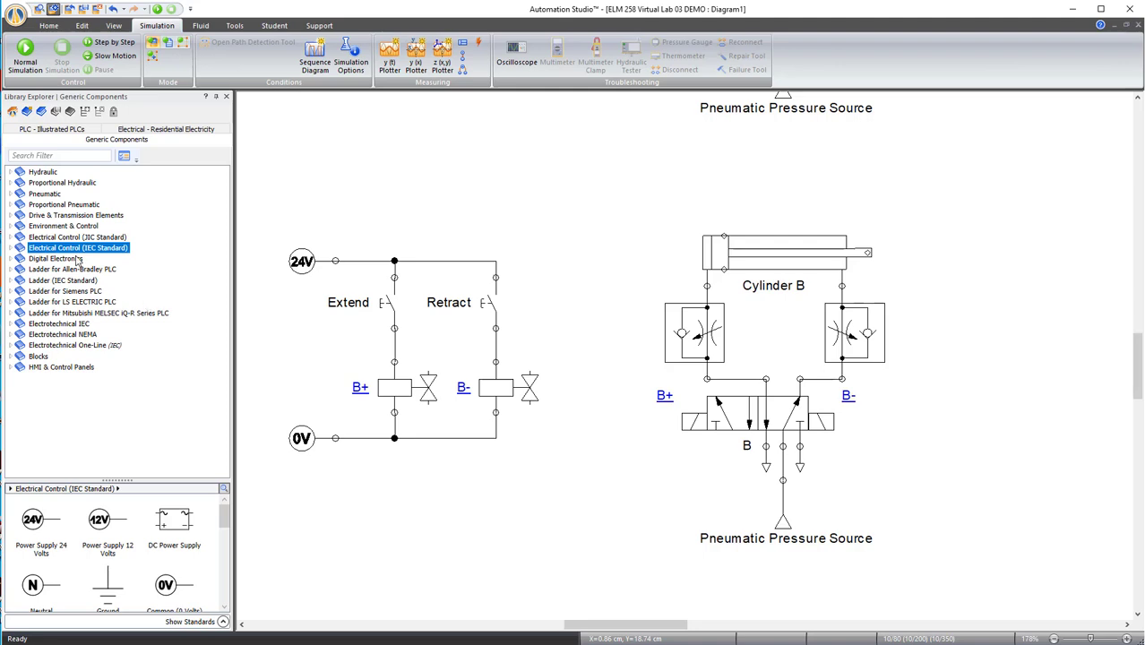
pyautogui.click(11, 195)
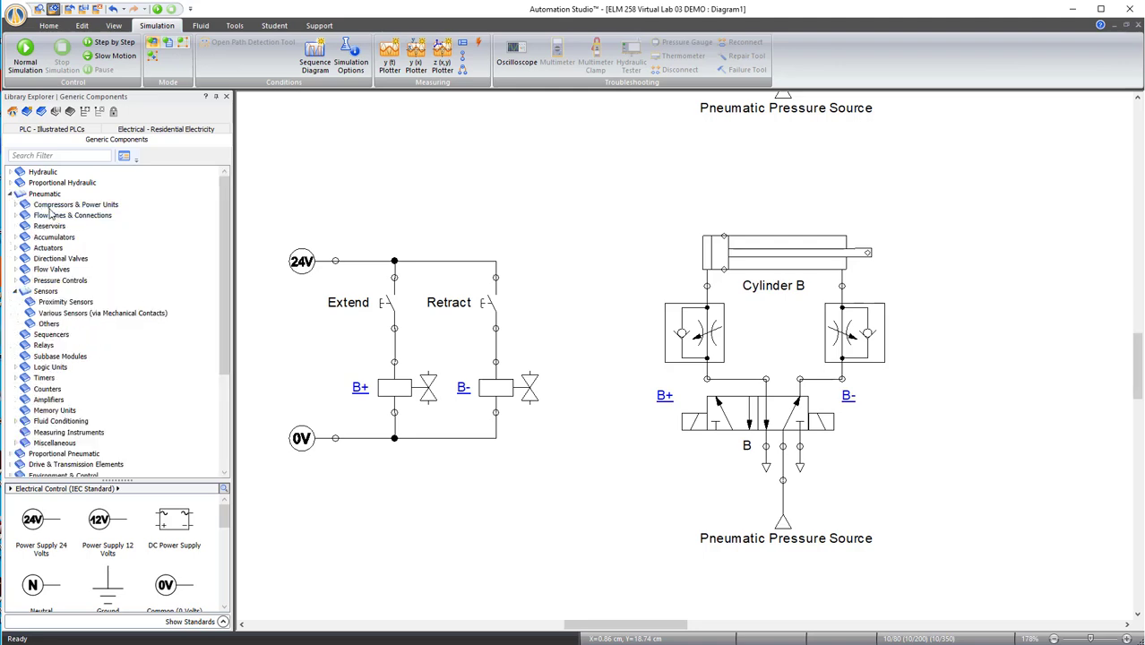
pyautogui.click(19, 291)
pyautogui.click(15, 292)
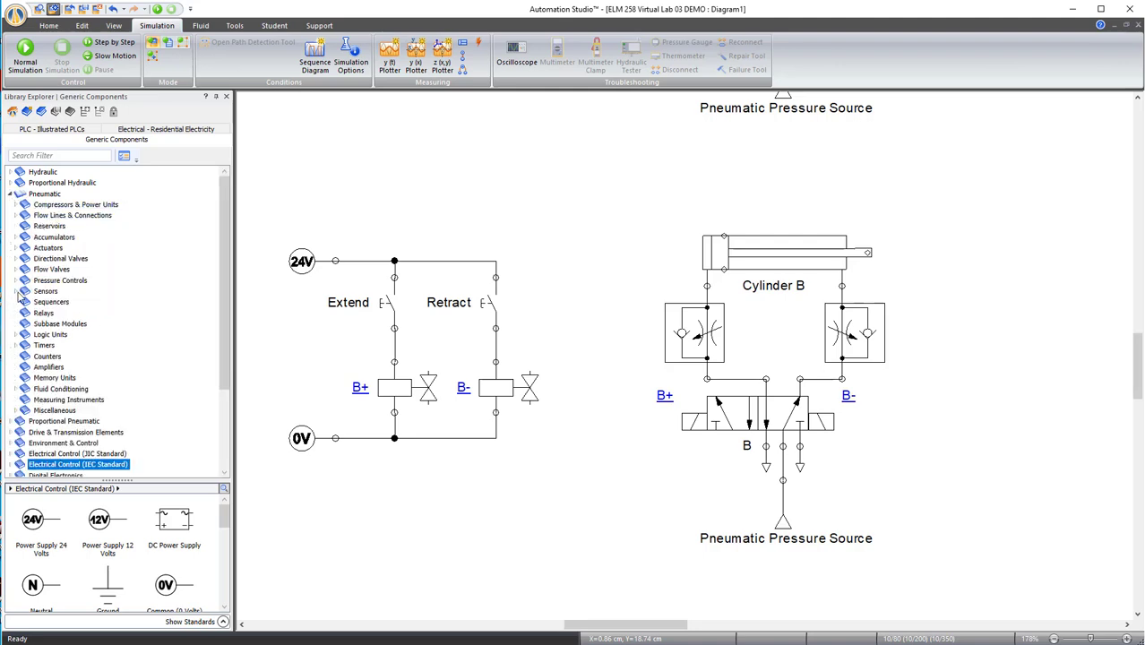
pyautogui.click(15, 291)
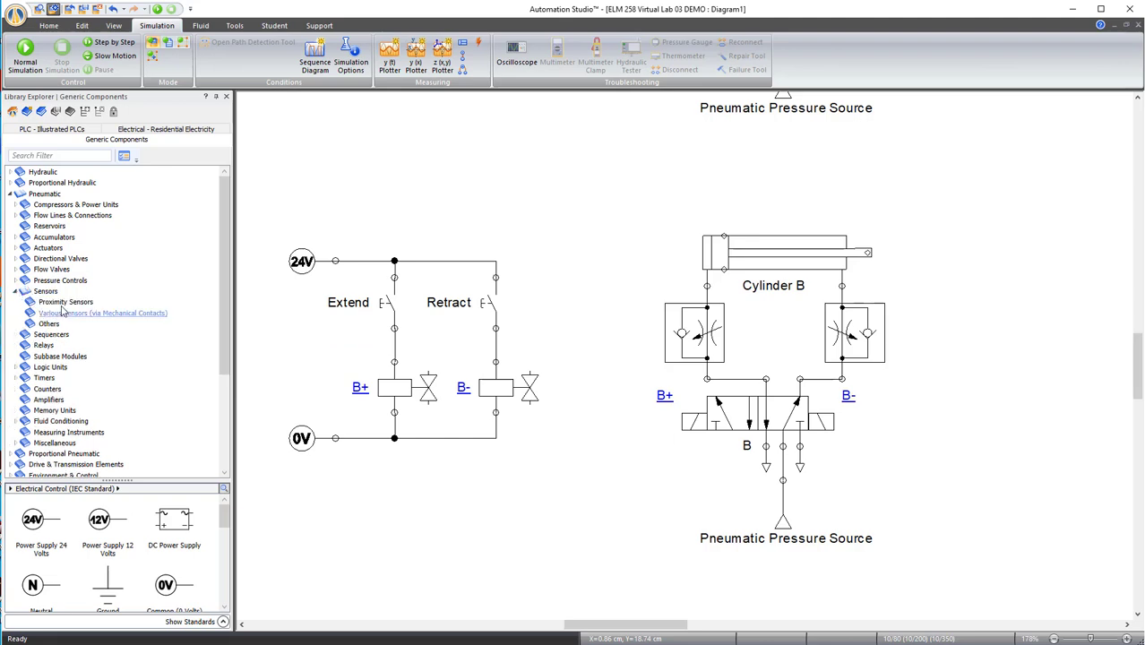
pyautogui.click(61, 303)
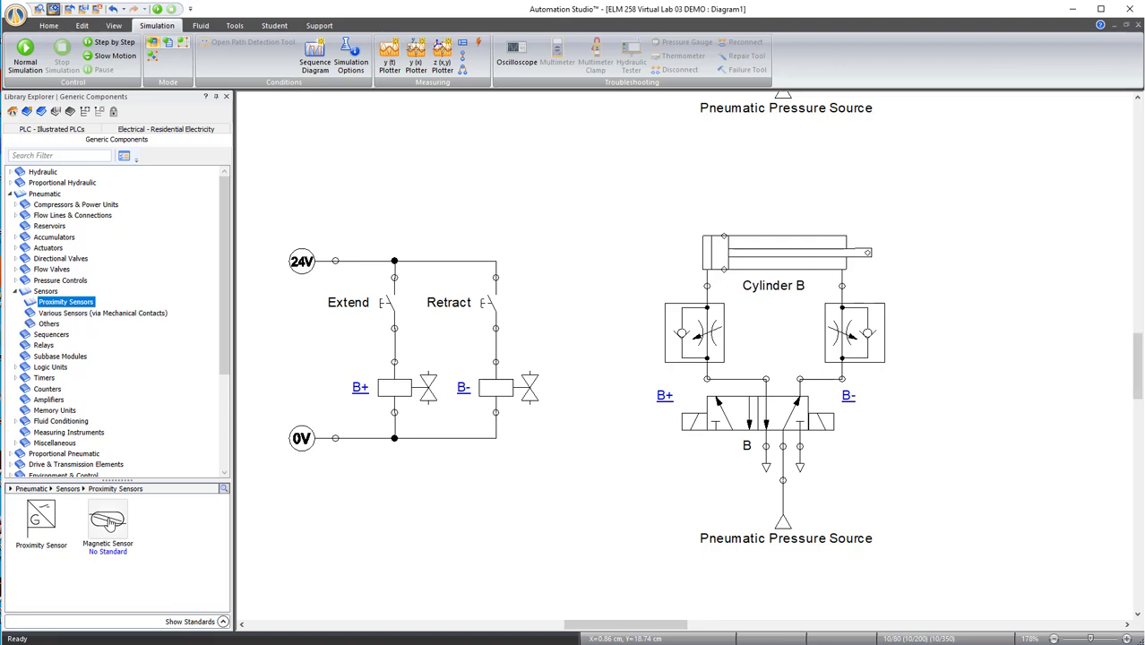
pyautogui.moveTo(108, 520)
pyautogui.moveTo(107, 519); pyautogui.dragTo(835, 209)
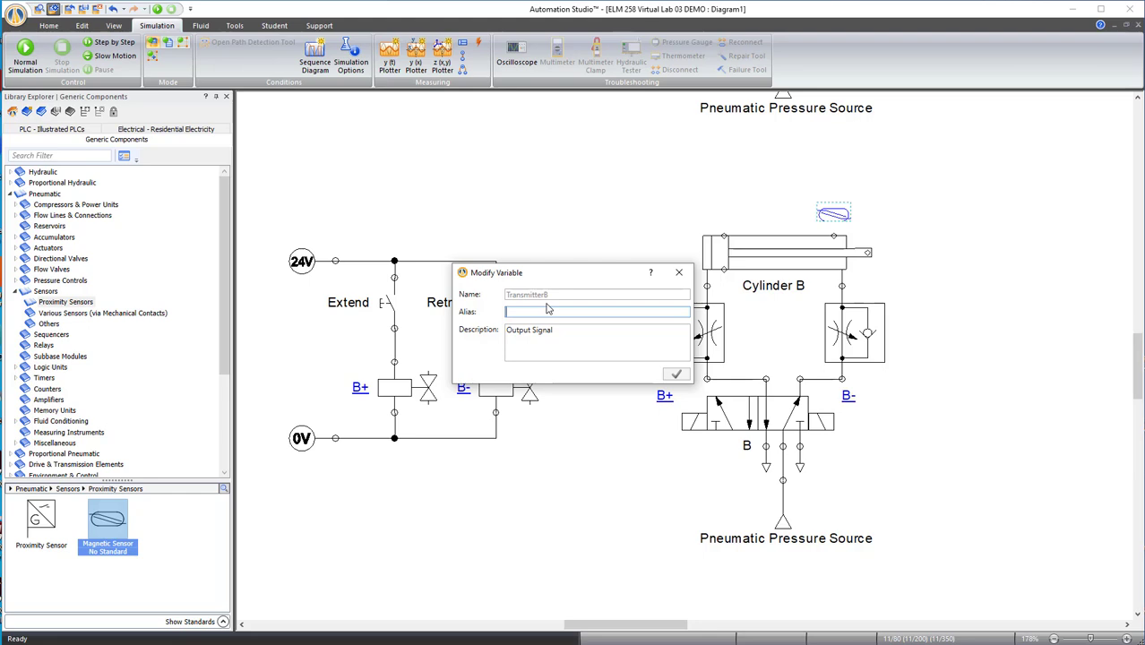
pyautogui.write('b1')
pyautogui.click(676, 374)
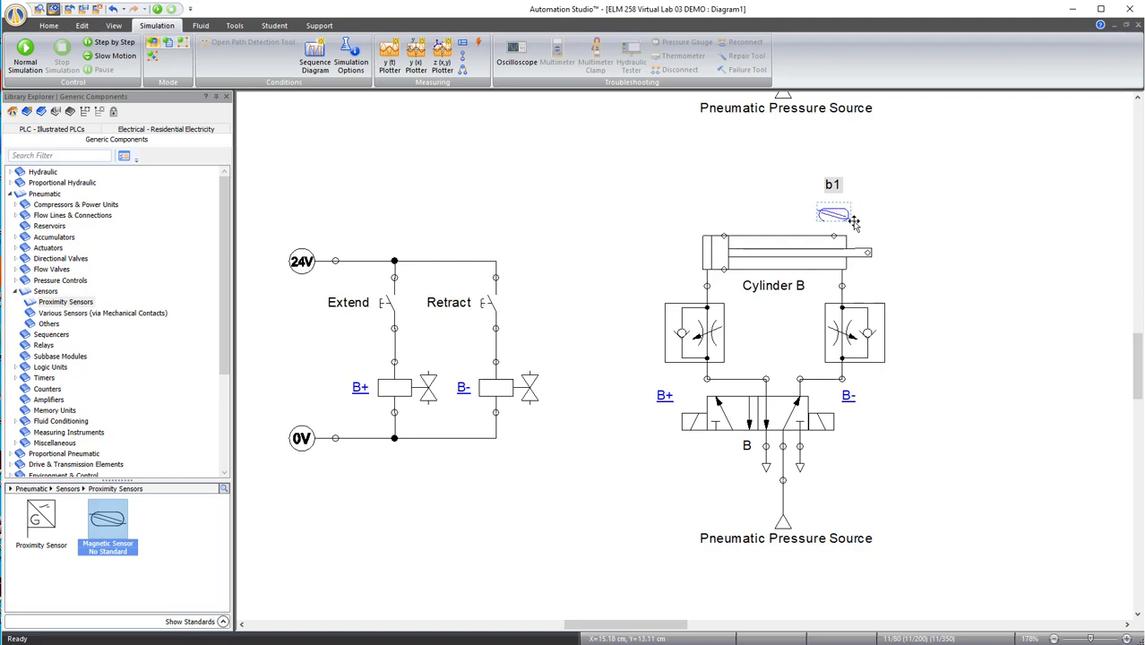
# Replace the Retract push button in circuit B with an IEC Normally Open Proximity Switch in the B- branch.
pyautogui.click(480, 313)
pyautogui.press('Delete')
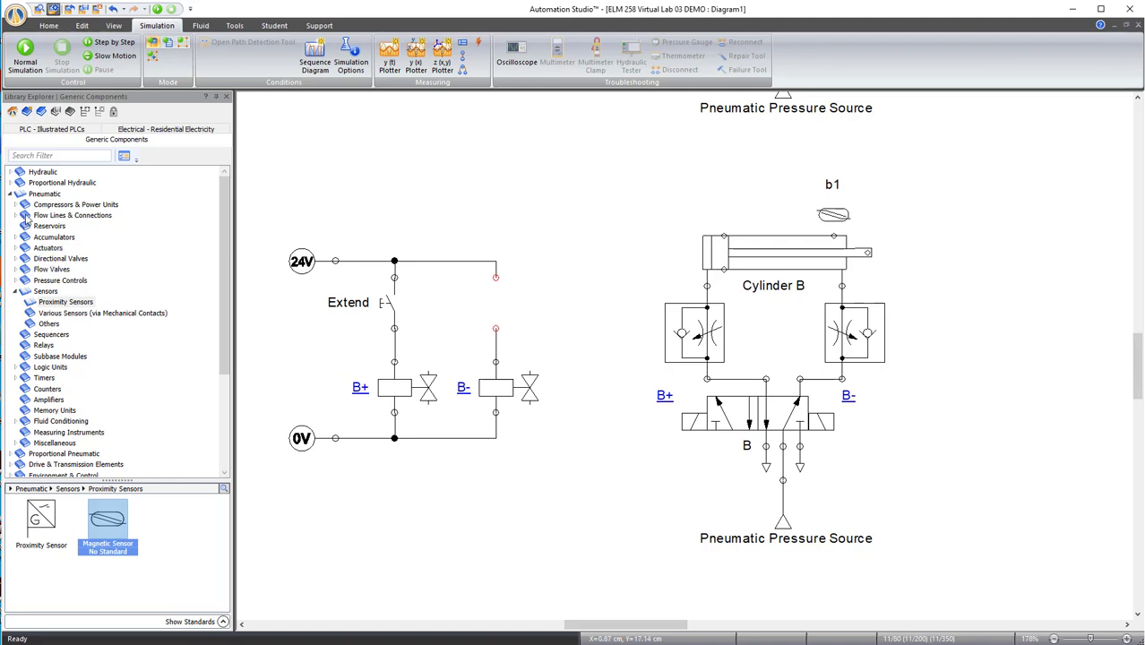
pyautogui.click(11, 195)
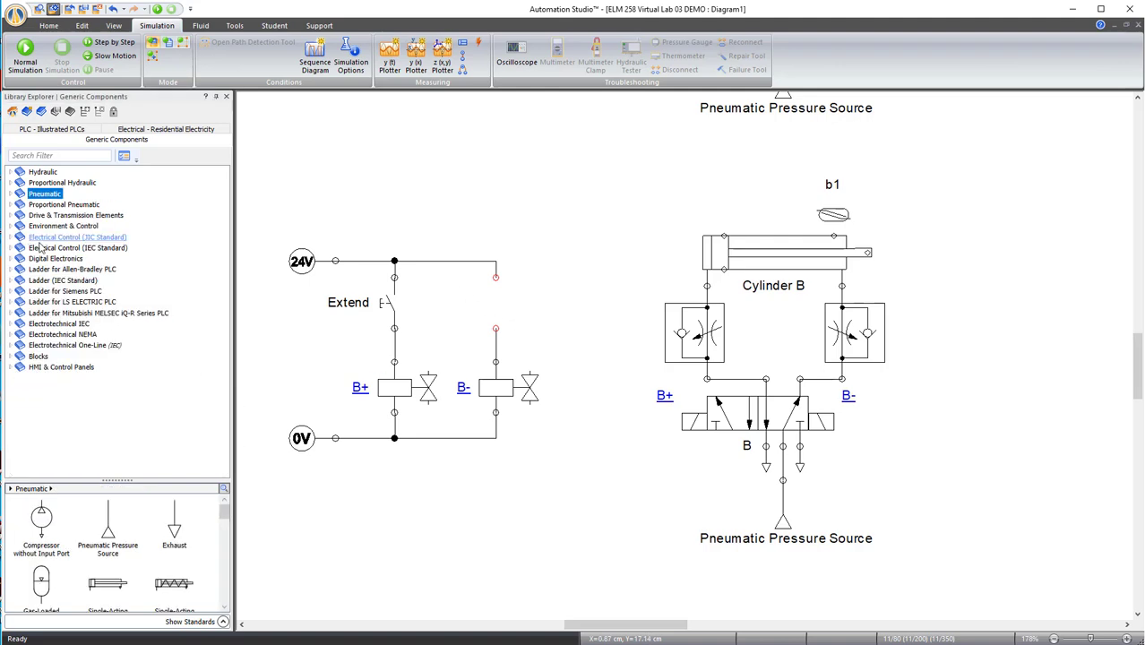
pyautogui.click(12, 249)
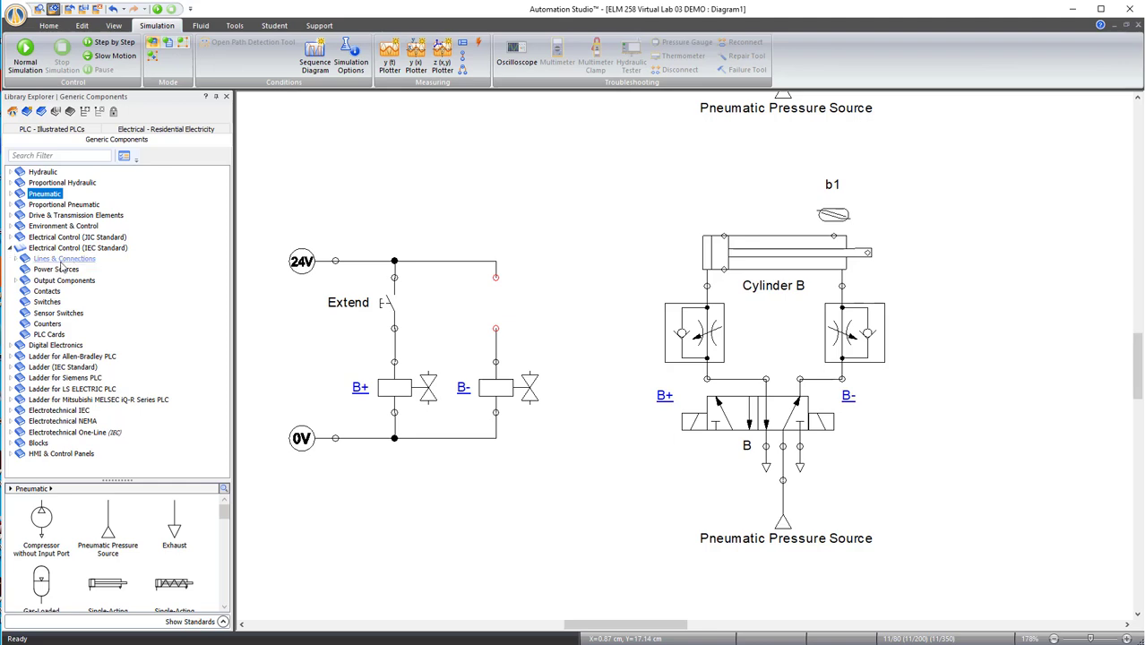
pyautogui.click(59, 314)
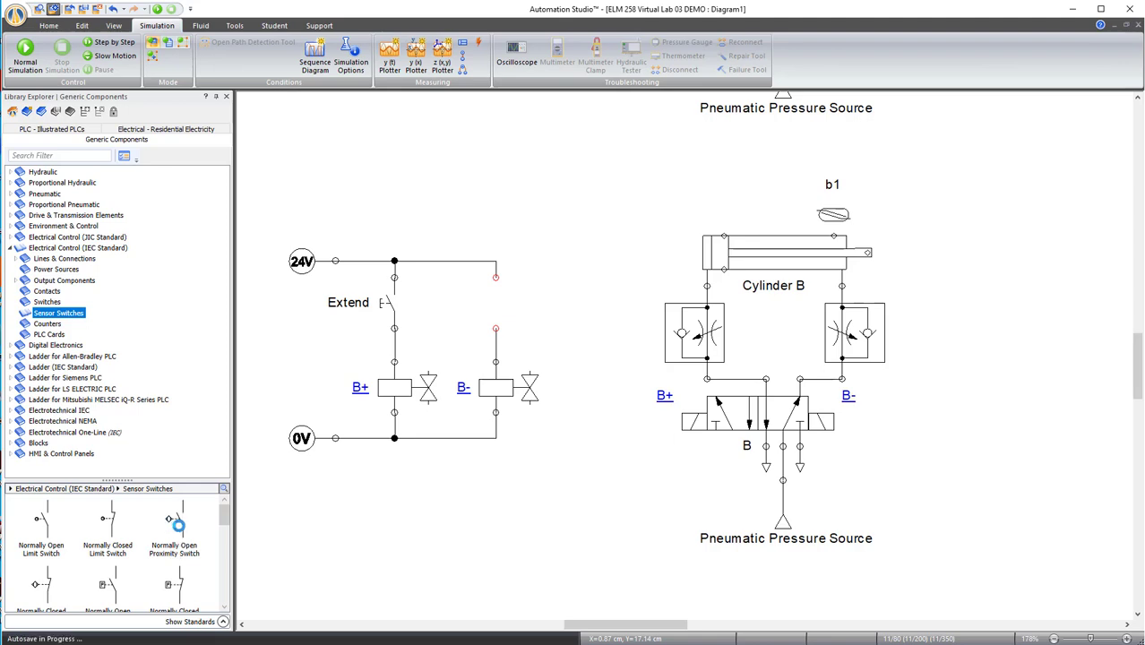
pyautogui.moveTo(180, 528)
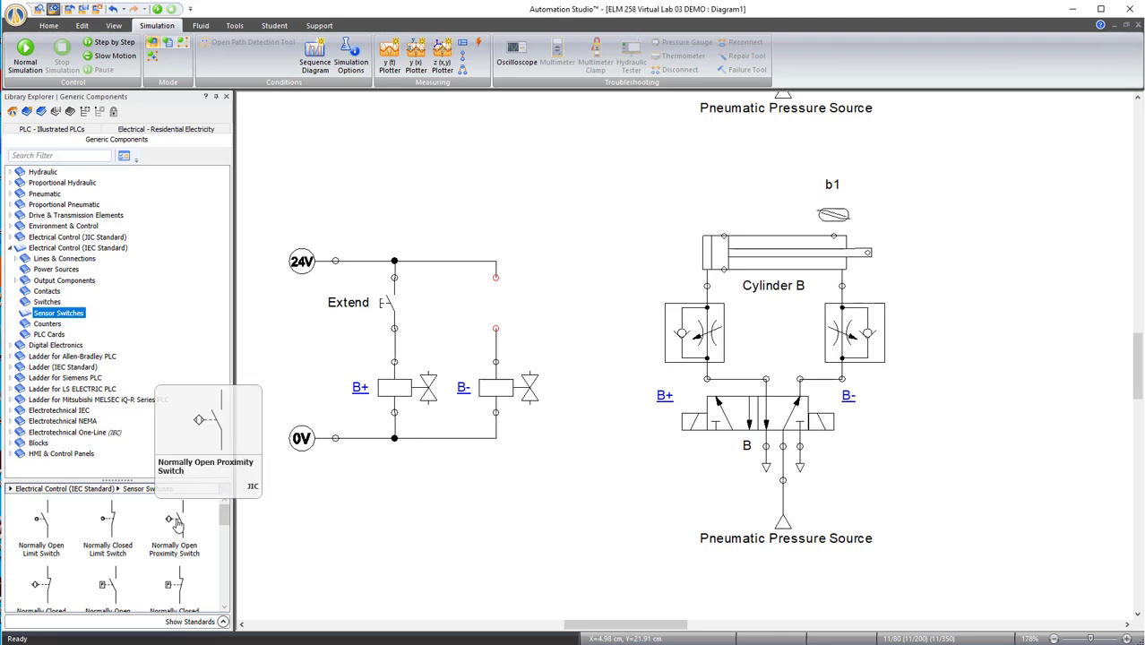
pyautogui.moveTo(176, 522); pyautogui.dragTo(492, 285)
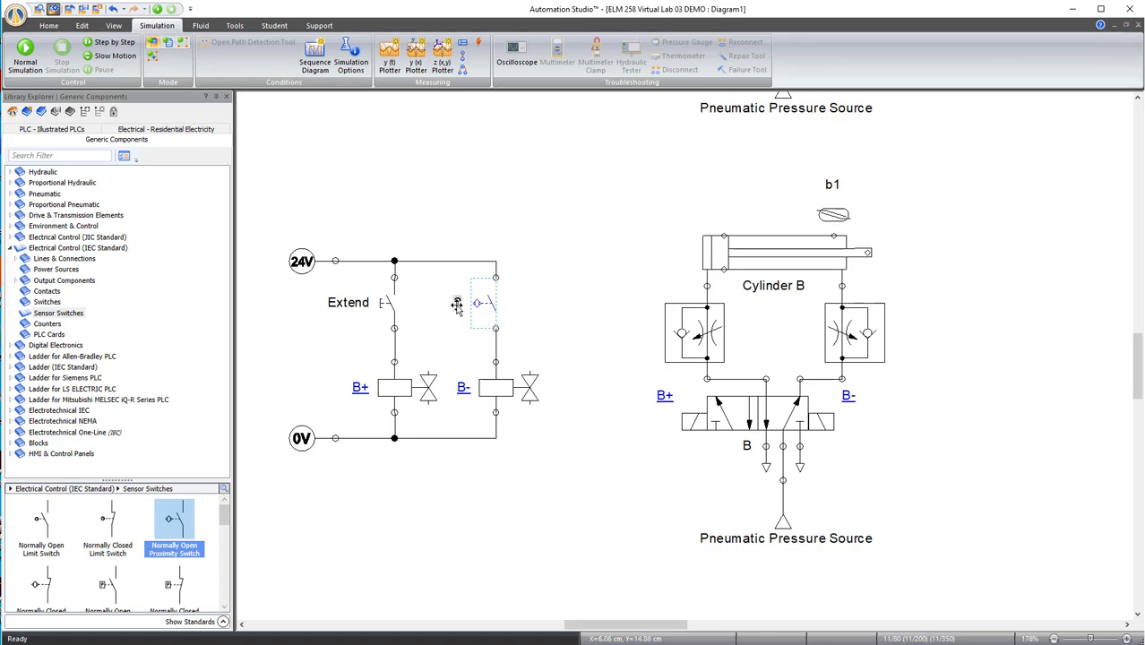
# Link the proximity switch's input signal to the magnetic sensor's b1 output signal.
pyautogui.doubleClick(479, 305)
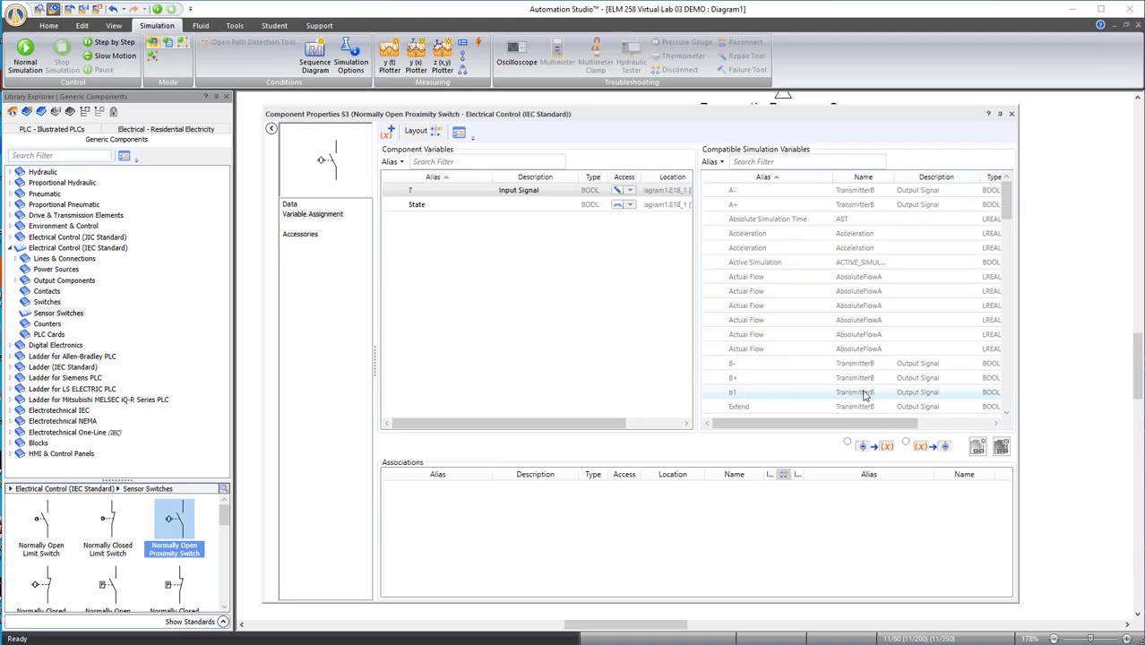
pyautogui.moveTo(763, 397)
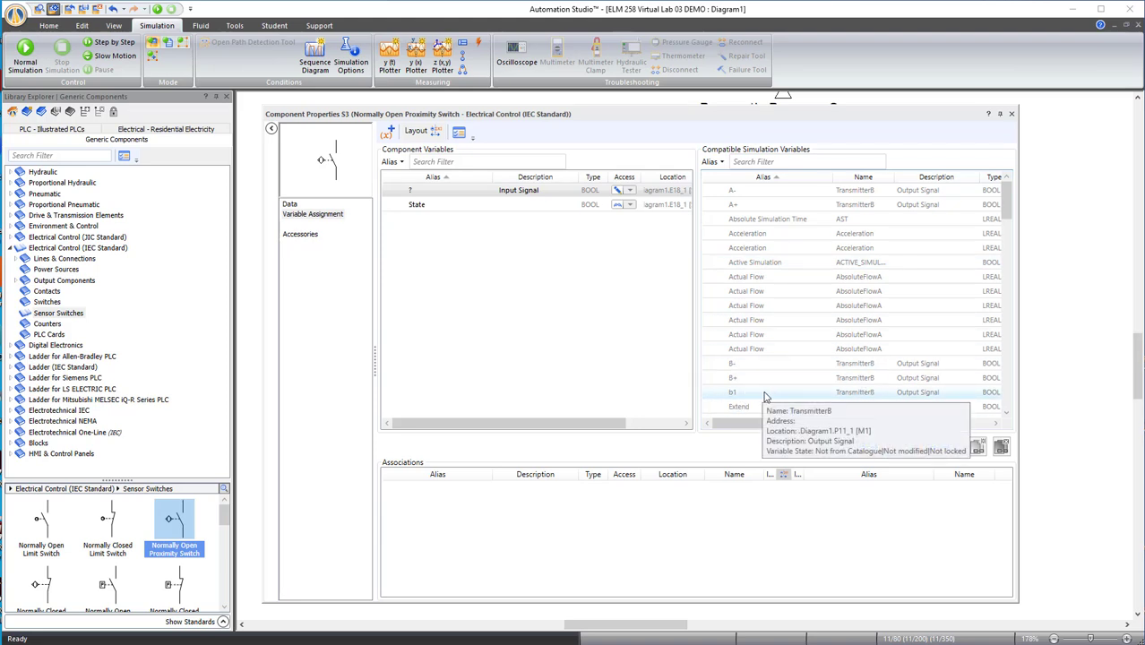
pyautogui.doubleClick(750, 392)
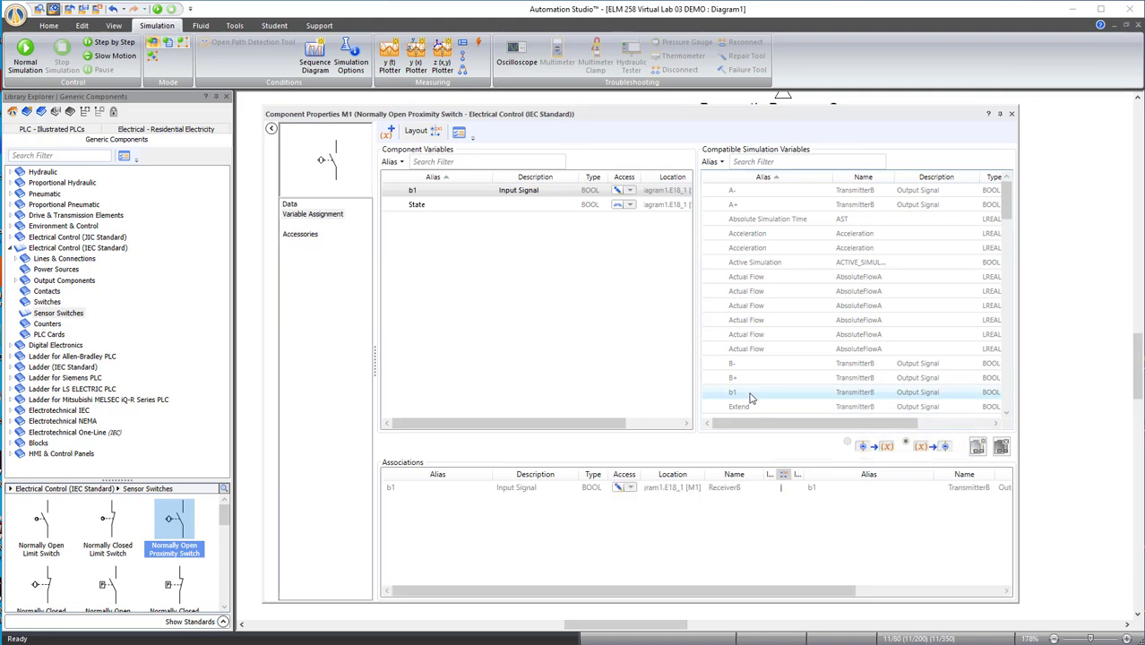
pyautogui.click(1011, 114)
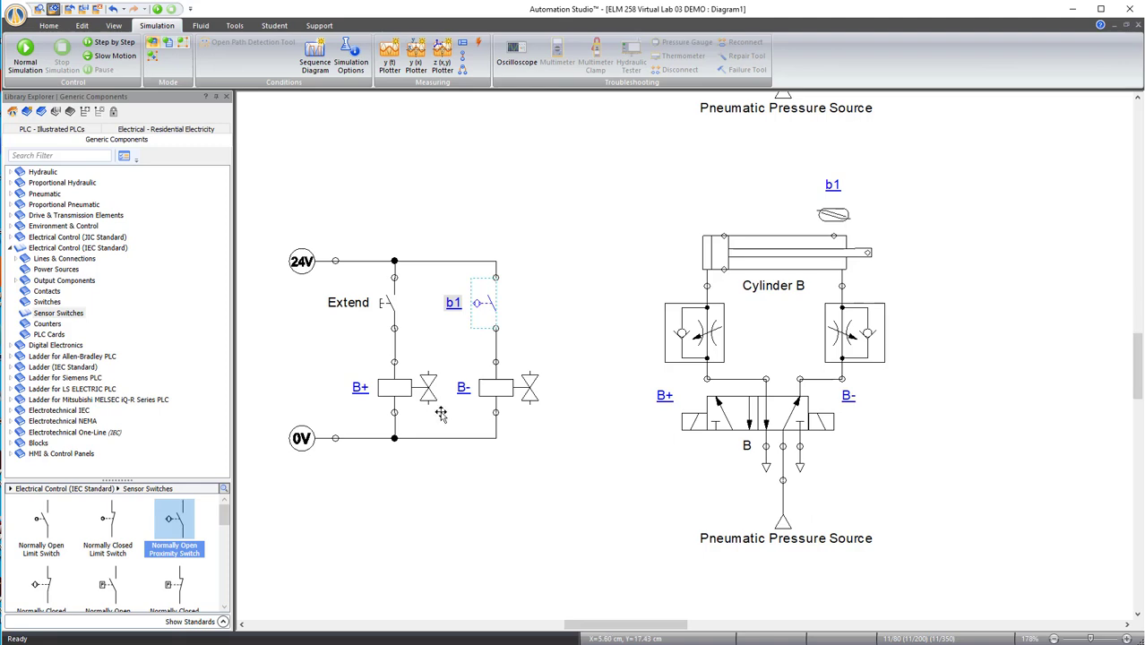
pyautogui.click(553, 343)
# Run the normal simulation, operate the Extend push button to test Cylinder B's automatic return, and stop the simulation.
pyautogui.click(44, 69)
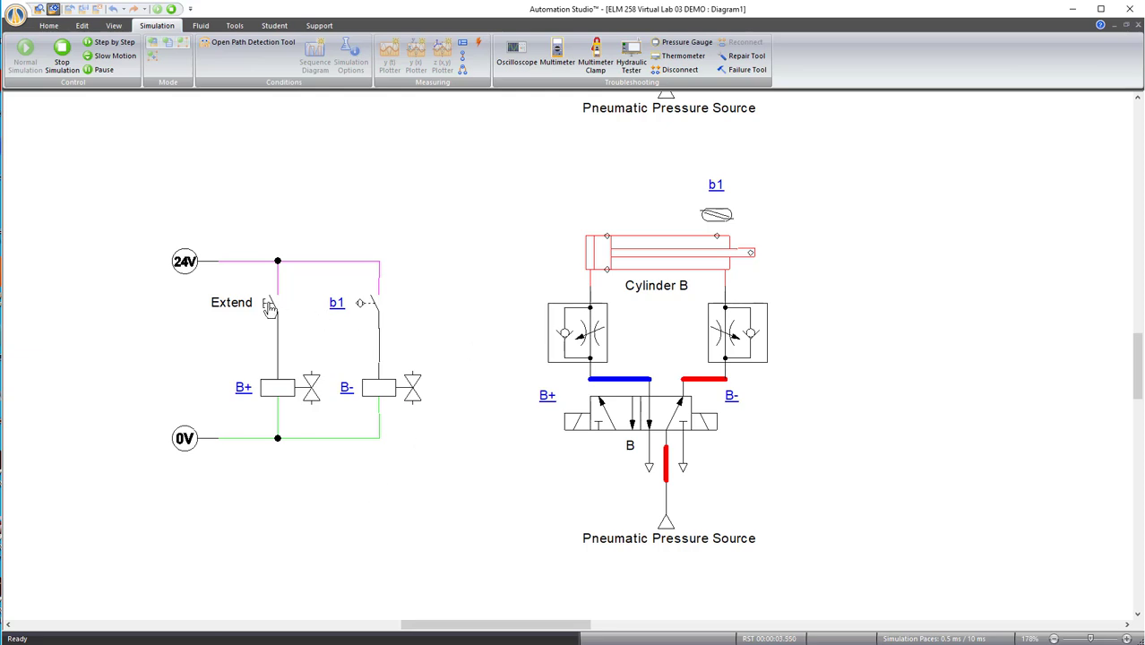
pyautogui.click(271, 307)
pyautogui.click(267, 309)
pyautogui.click(62, 55)
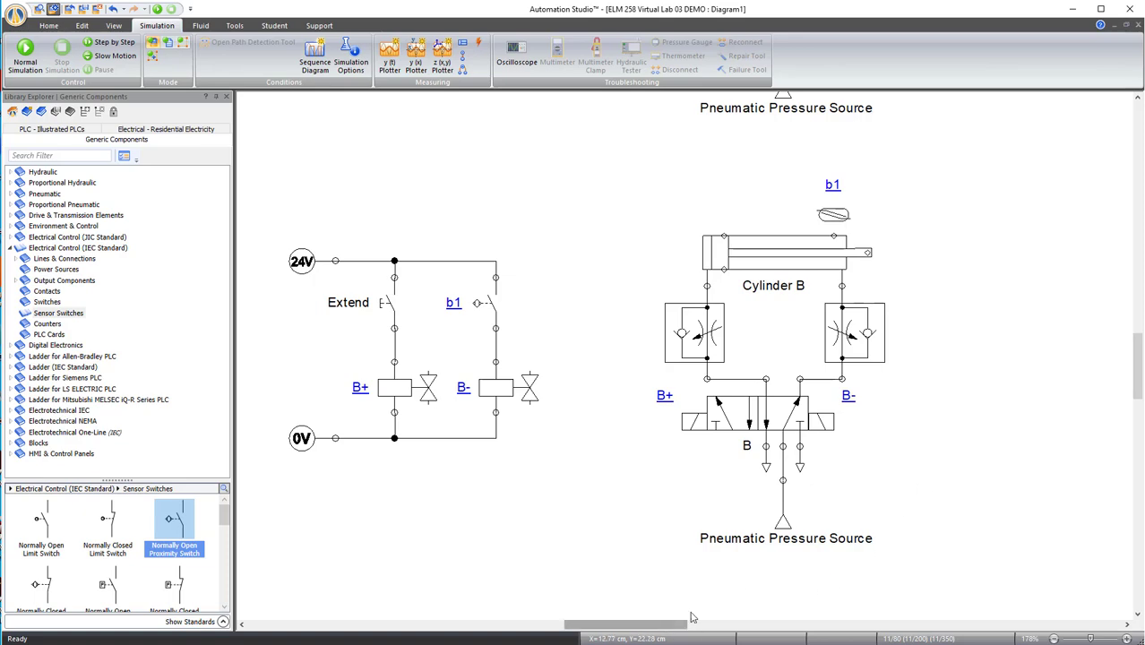
# Copy the entire electrical and pneumatic circuit B and paste it into an empty area of the diagram beyond the existing circuits.
pyautogui.moveTo(1136, 367)
pyautogui.mouseDown()
pyautogui.moveTo(1135, 399)
pyautogui.moveTo(1137, 319)
pyautogui.moveTo(1138, 374)
pyautogui.mouseUp()
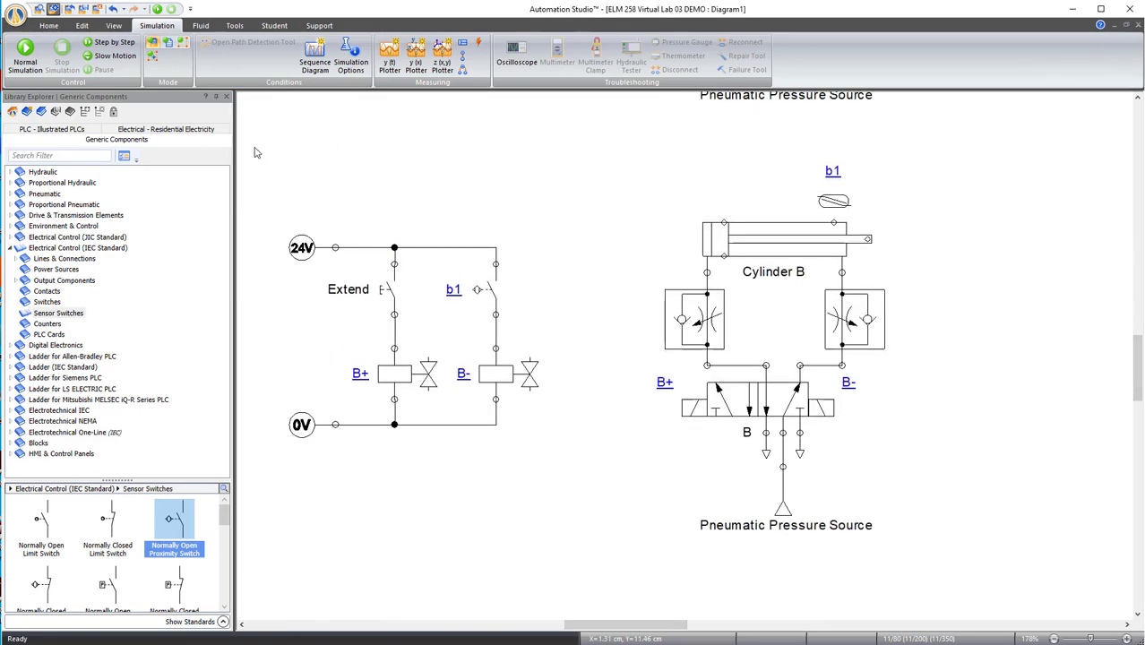
pyautogui.moveTo(254, 141); pyautogui.dragTo(996, 567)
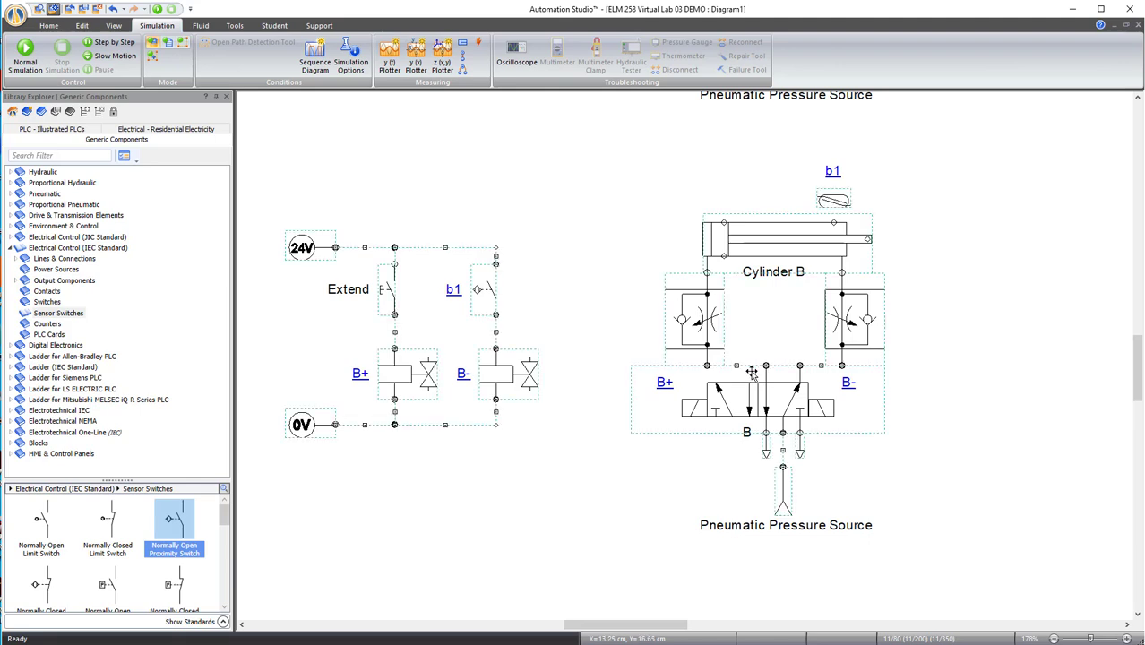
pyautogui.rightClick(708, 293)
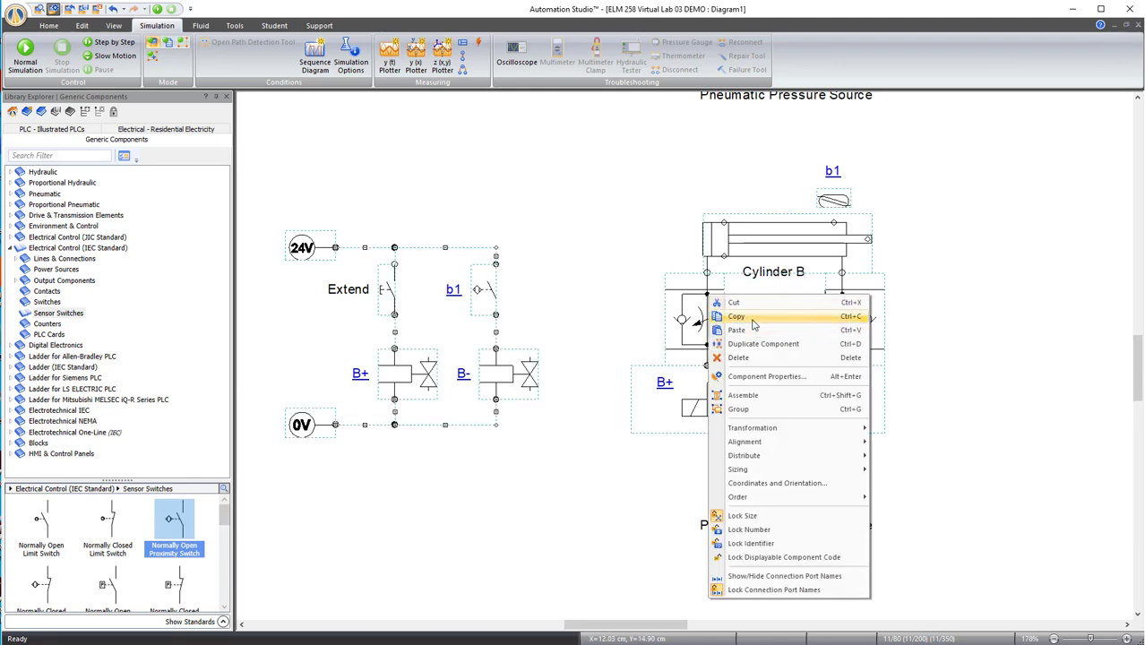
pyautogui.click(726, 307)
pyautogui.moveTo(640, 625); pyautogui.dragTo(733, 625)
pyautogui.scroll(5, 644, 436)
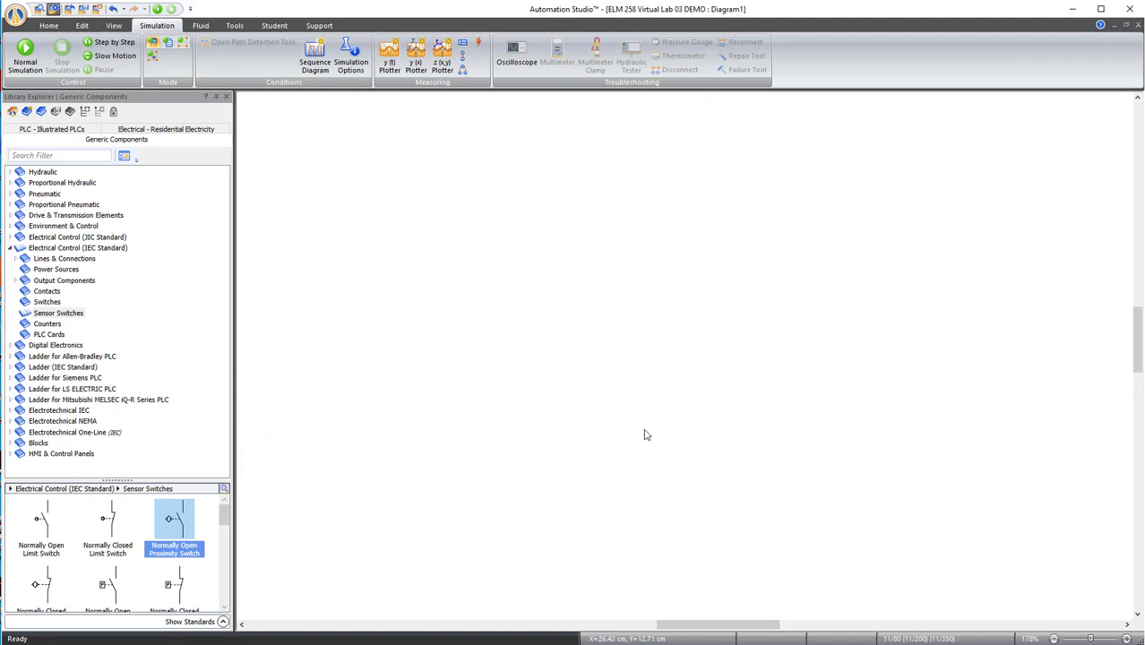
pyautogui.scroll(3, 556, 342)
pyautogui.scroll(-2, 502, 347)
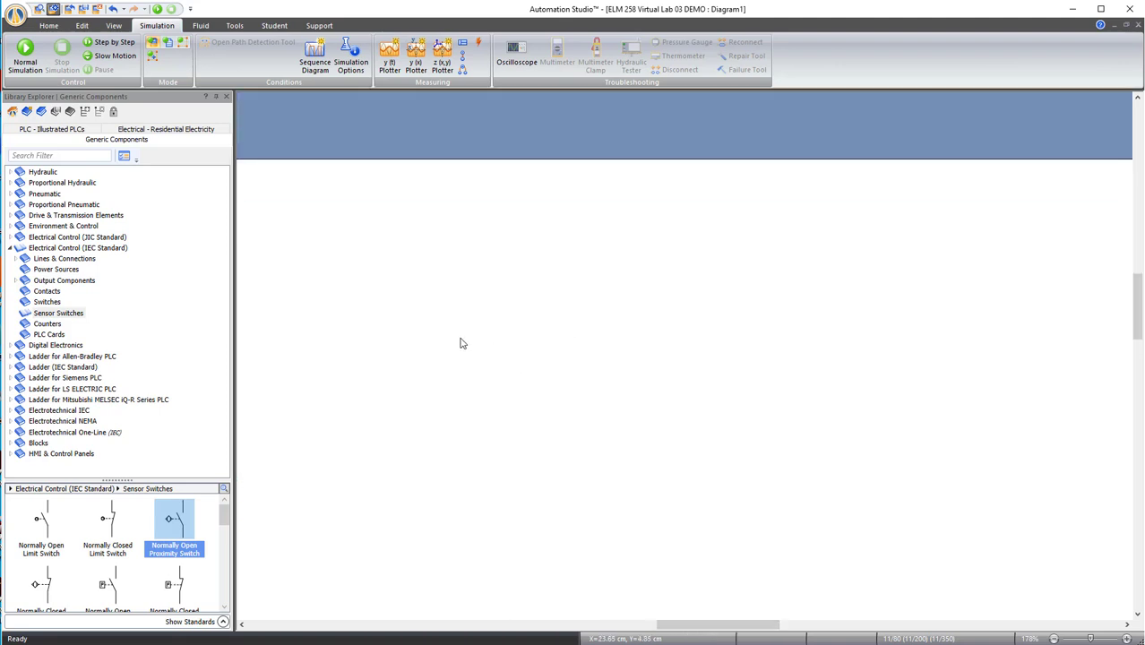
pyautogui.rightClick(405, 334)
pyautogui.click(435, 341)
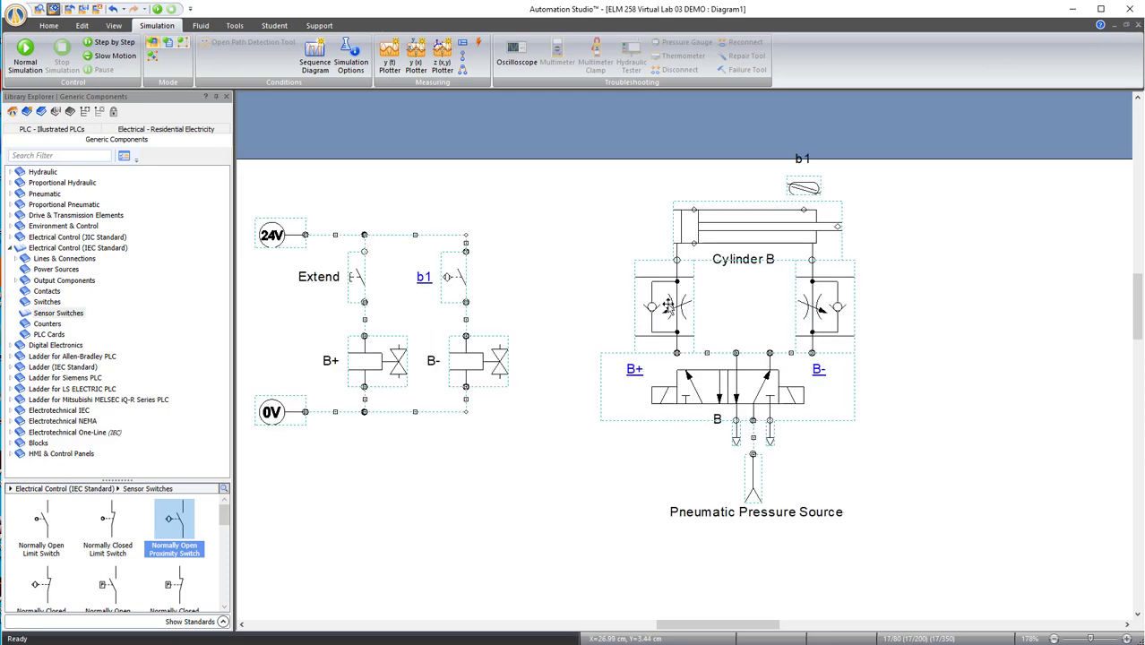
# Move the pasted circuit down from the page's upper edge and further to the right, clear of the existing circuits.
pyautogui.moveTo(668, 304); pyautogui.dragTo(667, 389)
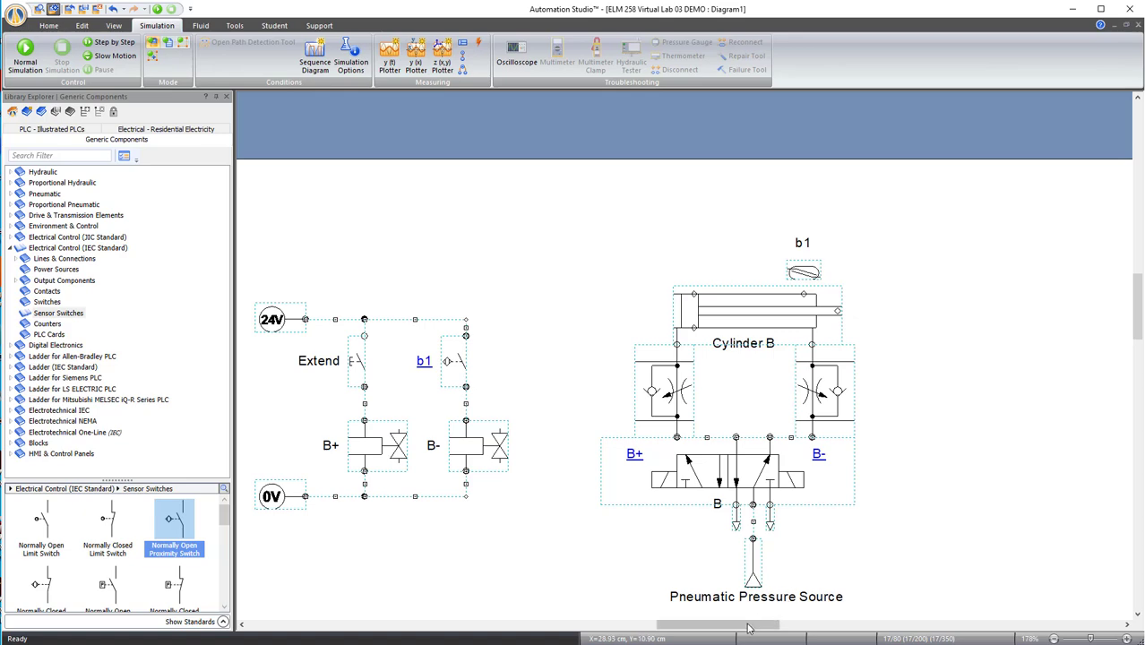
pyautogui.moveTo(751, 625)
pyautogui.mouseDown()
pyautogui.moveTo(707, 631)
pyautogui.moveTo(744, 631)
pyautogui.mouseUp()
pyautogui.moveTo(796, 318); pyautogui.dragTo(949, 317)
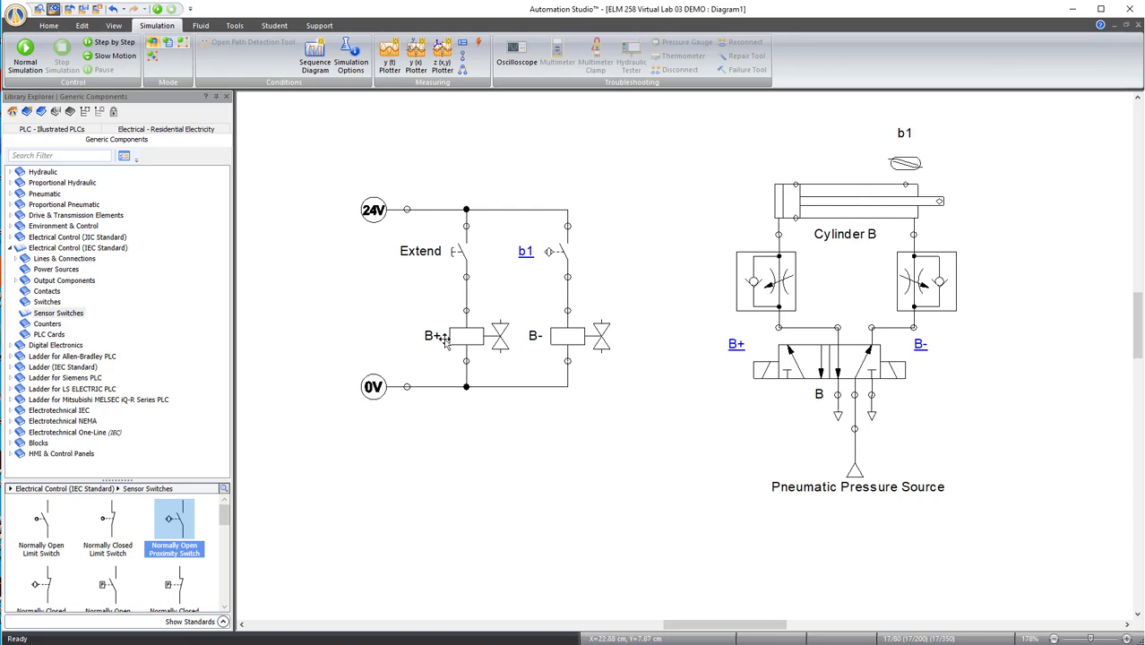
# Rename the pasted circuit's solenoid output signals to "C+" in the Extend branch and "C-" in the b1 branch.
pyautogui.moveTo(671, 624); pyautogui.dragTo(709, 635)
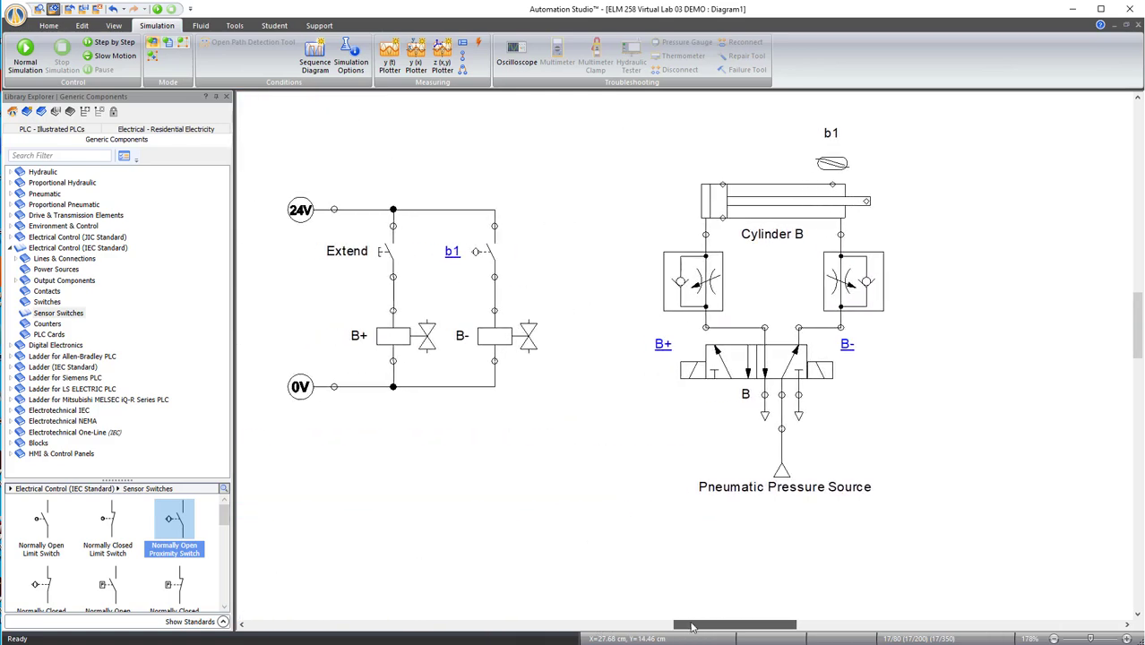
pyautogui.doubleClick(385, 337)
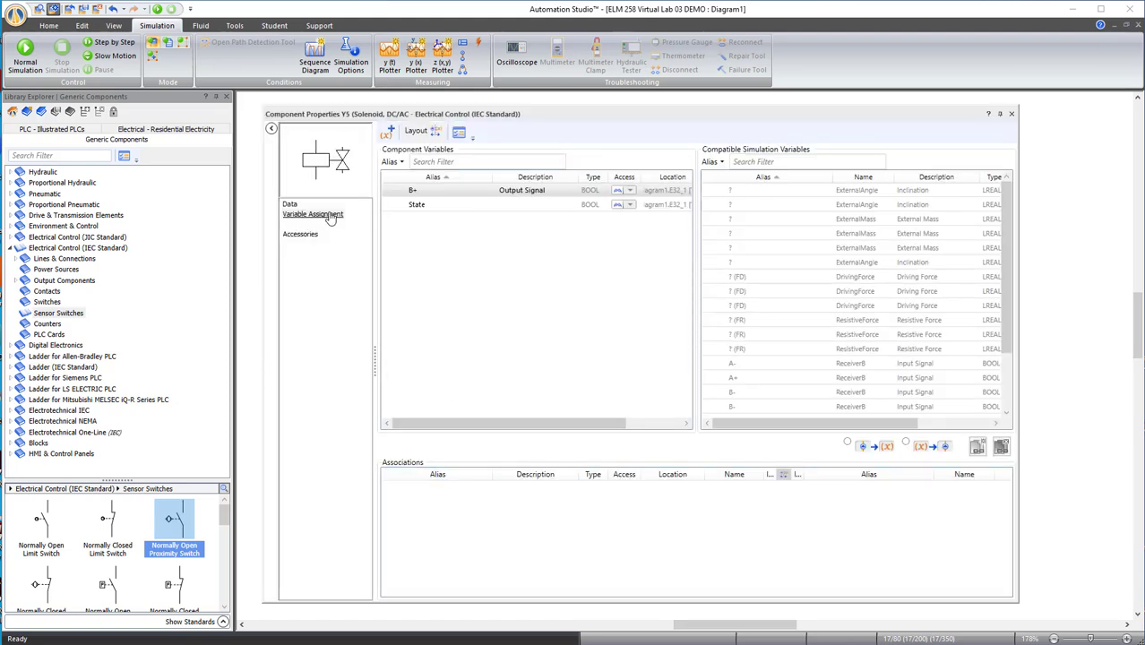
pyautogui.click(431, 194)
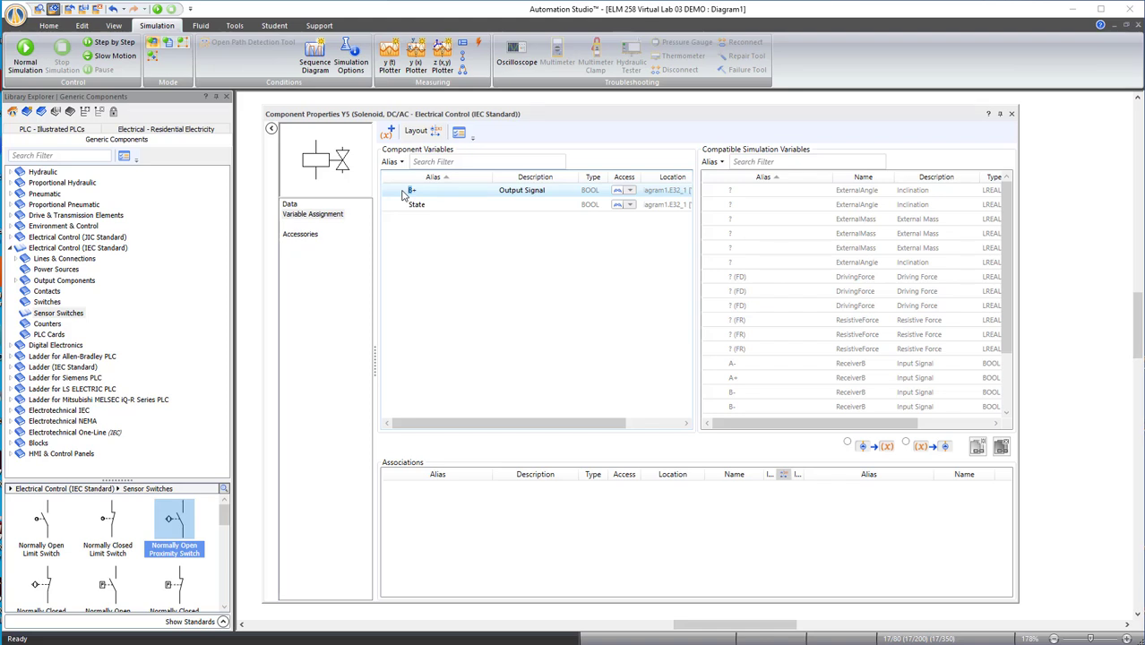
pyautogui.press('Return')
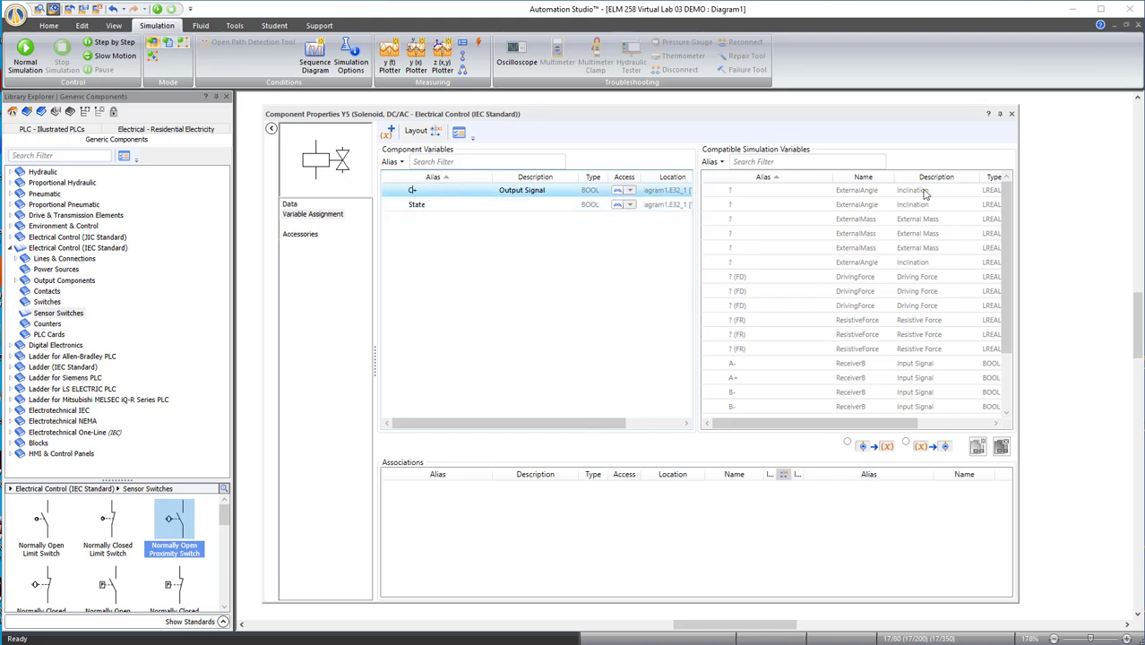
pyautogui.click(1011, 114)
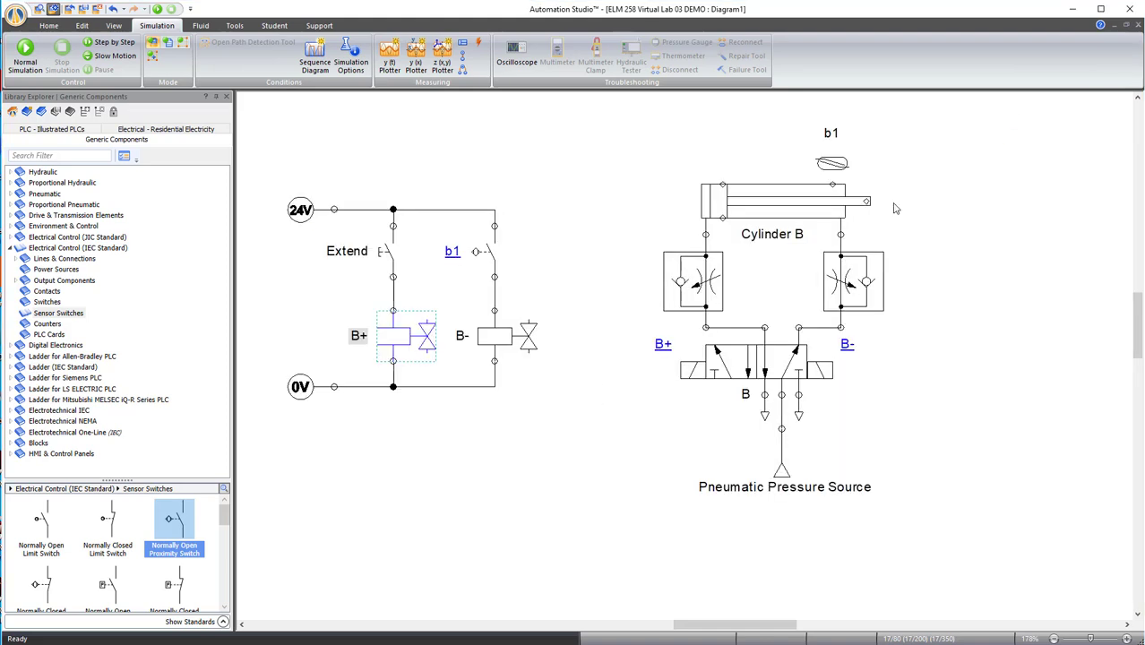
pyautogui.doubleClick(497, 340)
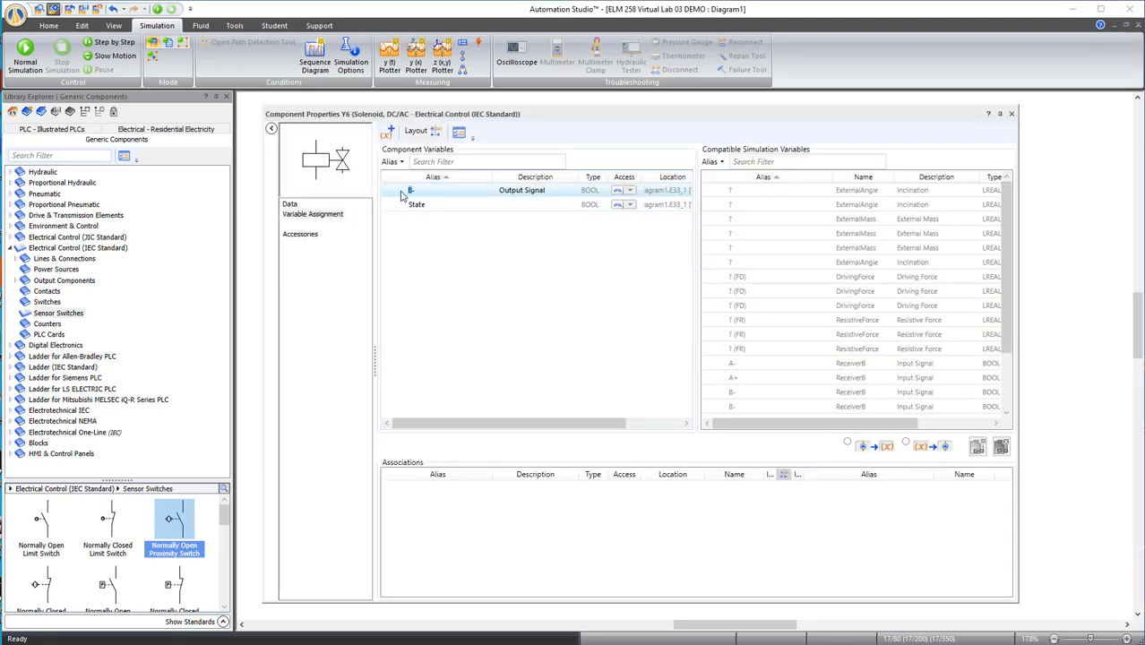
pyautogui.write('C')
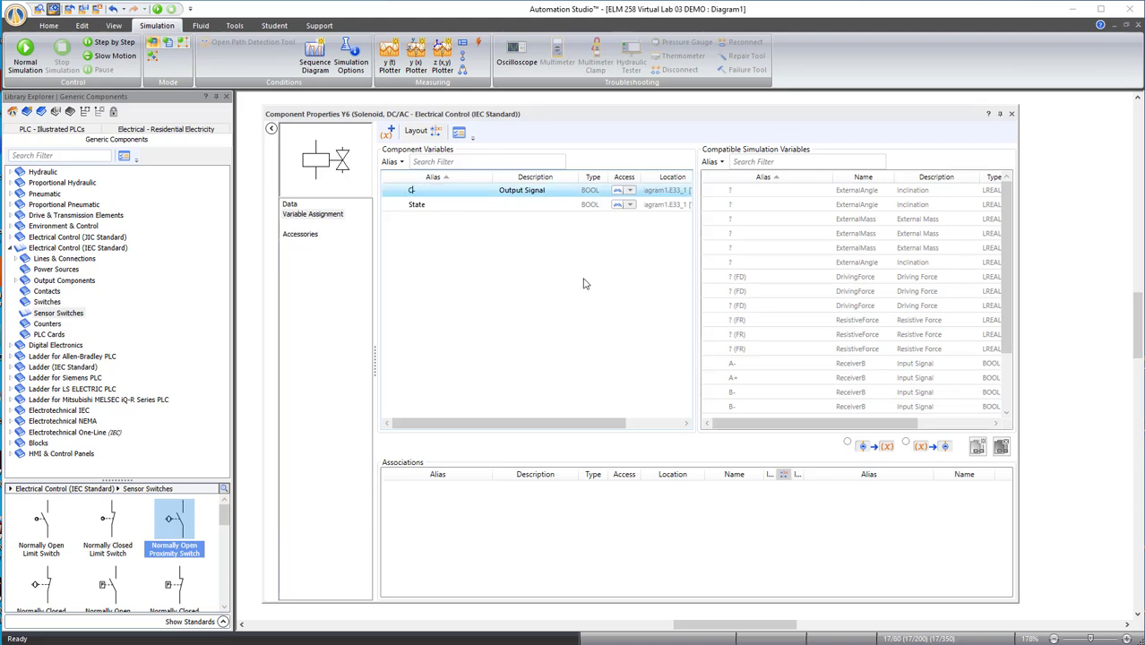
pyautogui.click(1012, 117)
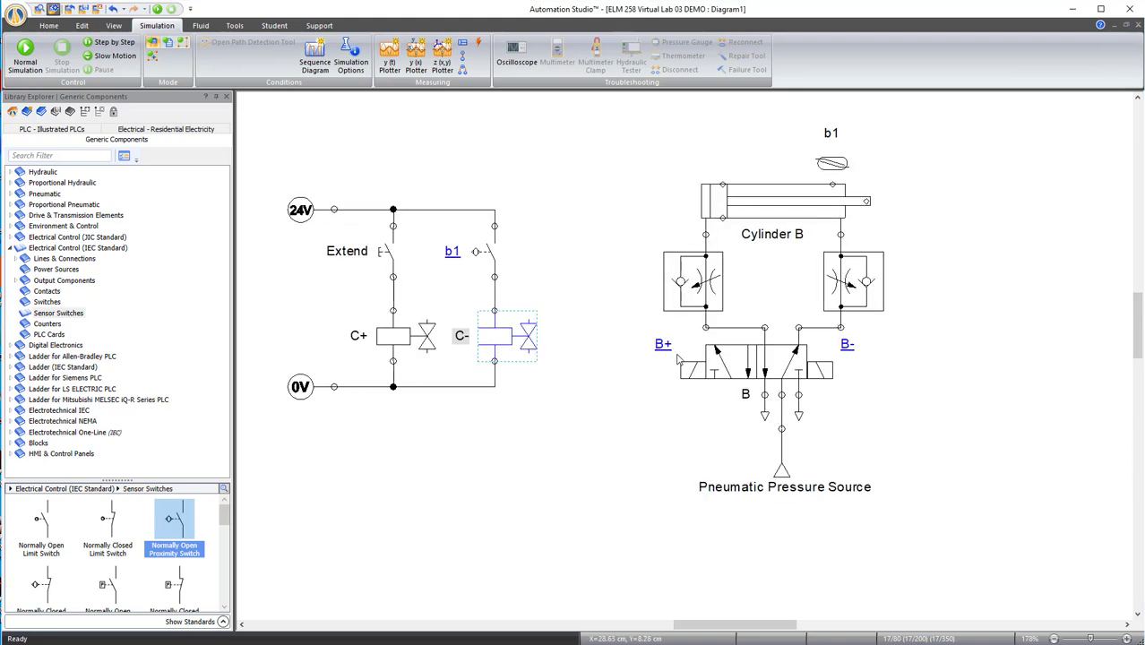
# Change the pasted pneumatic cylinder's component name to "Cylinder C" and close its properties.
pyautogui.doubleClick(776, 211)
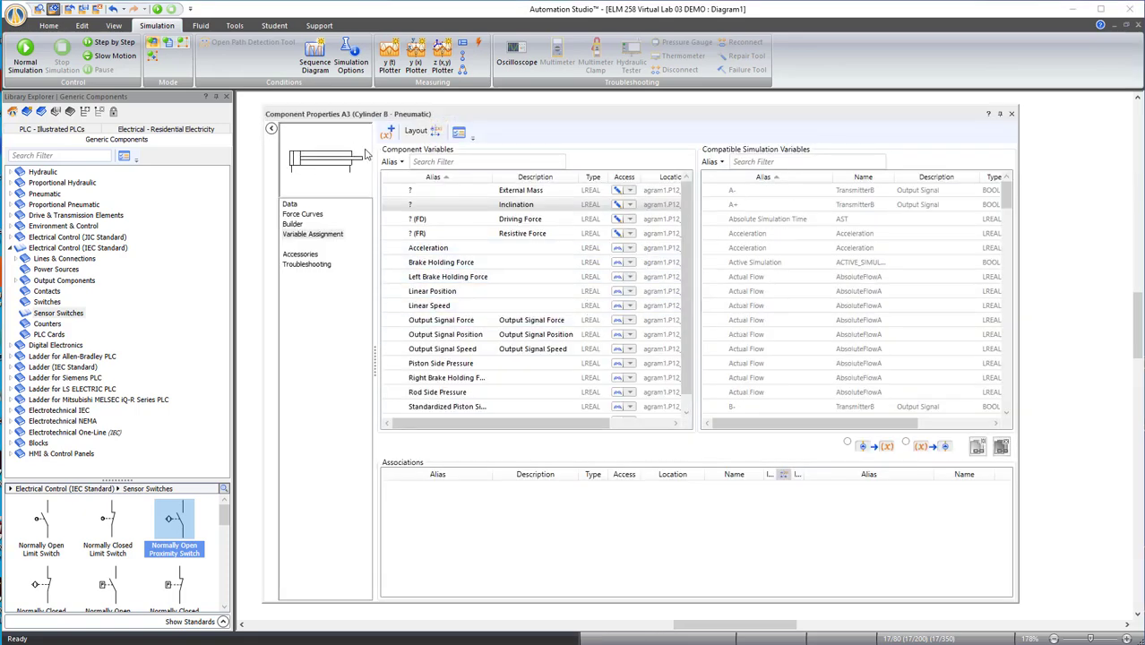
pyautogui.click(289, 205)
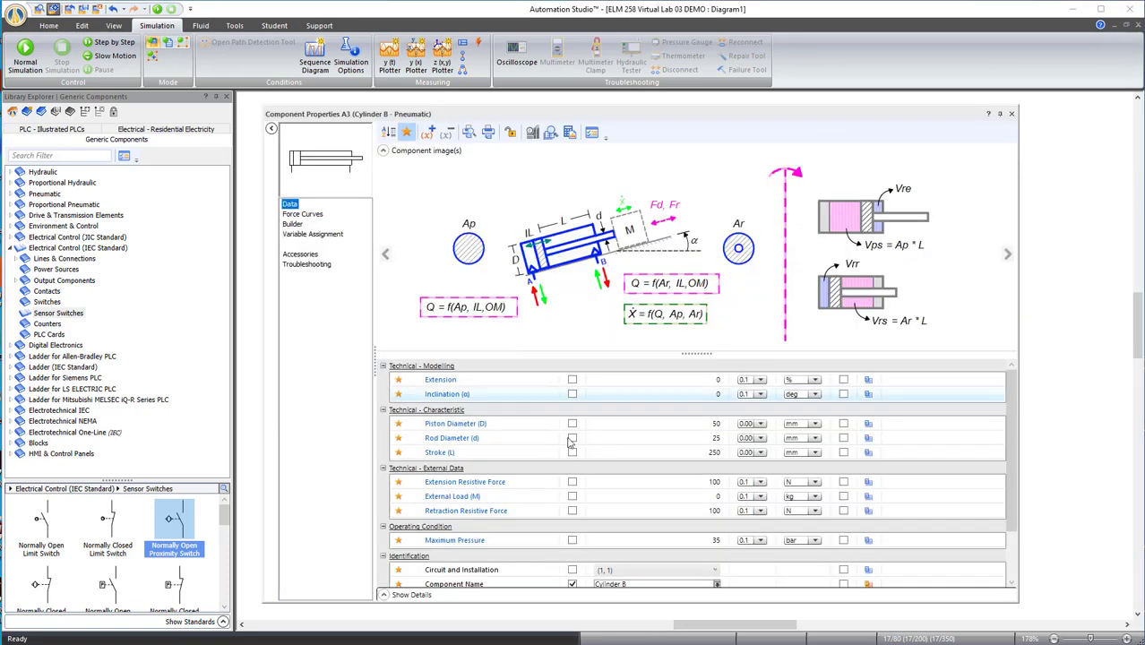
pyautogui.scroll(-1, 642, 560)
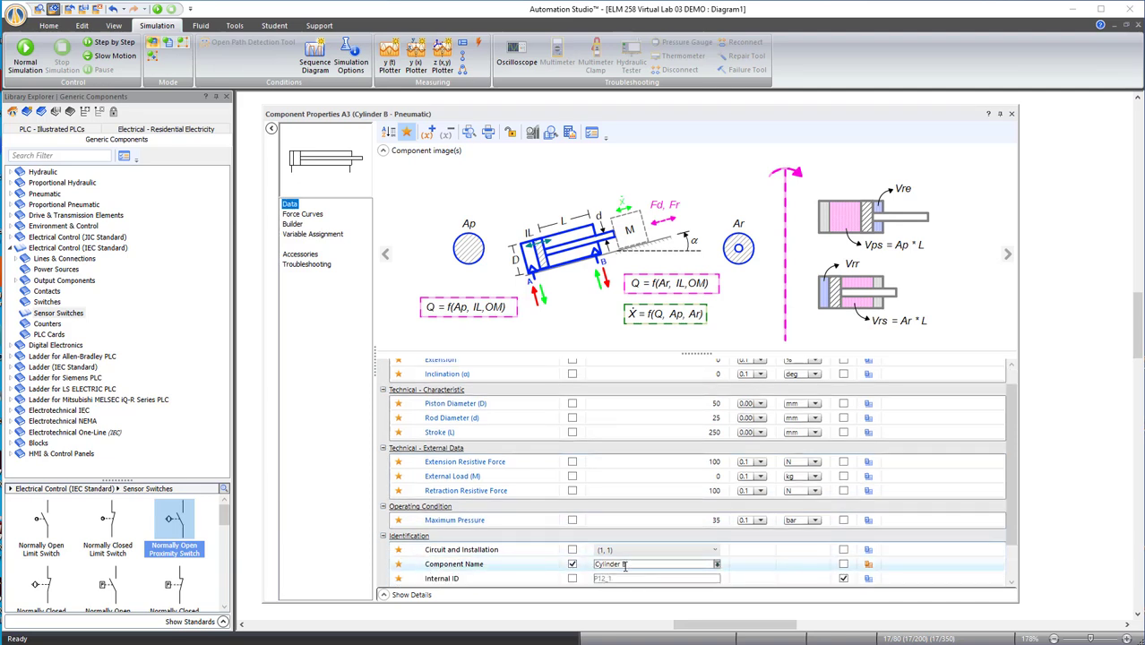
pyautogui.click(627, 564)
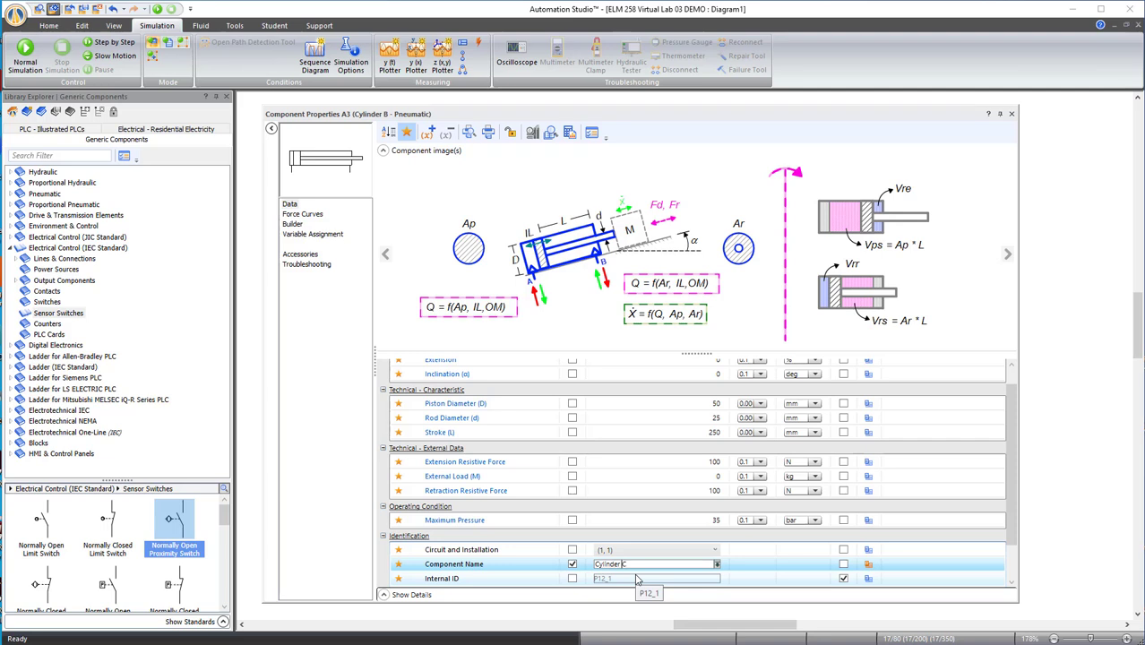
pyautogui.click(1063, 493)
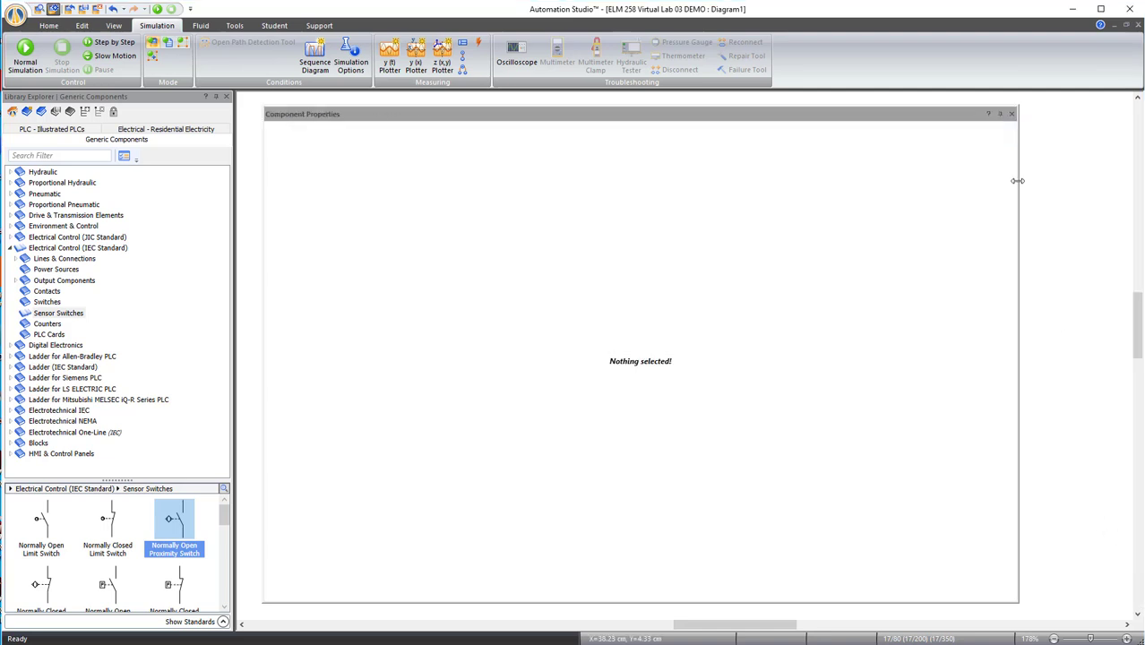
pyautogui.click(1010, 114)
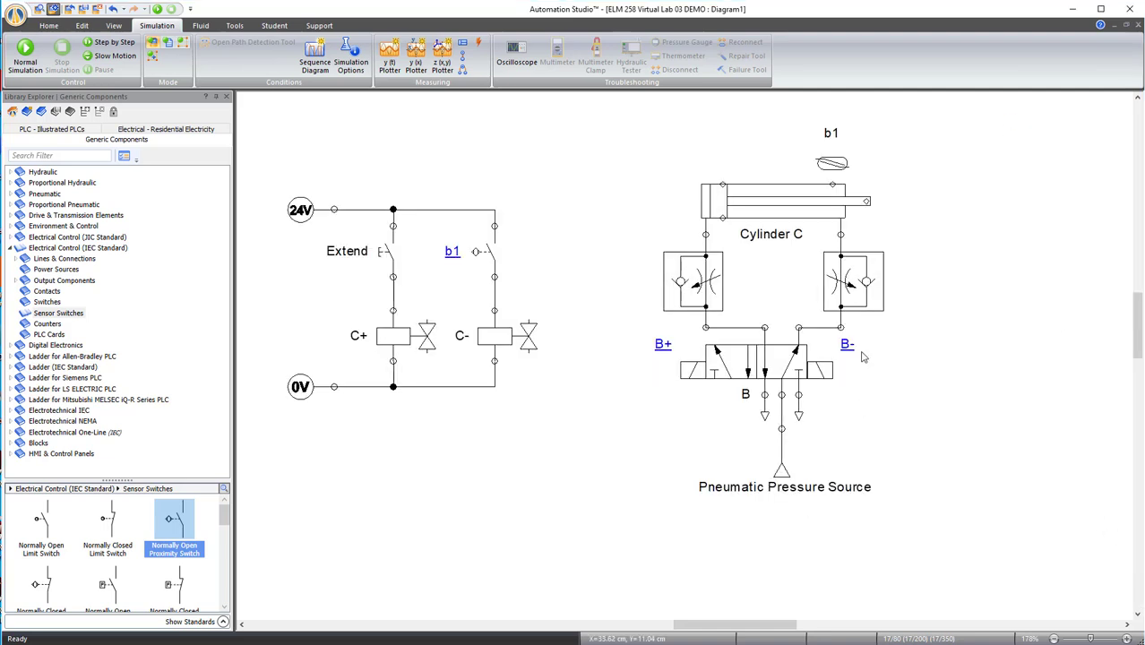
# Change the component name of the directional valve beneath Cylinder C to "C" and close its properties.
pyautogui.doubleClick(758, 369)
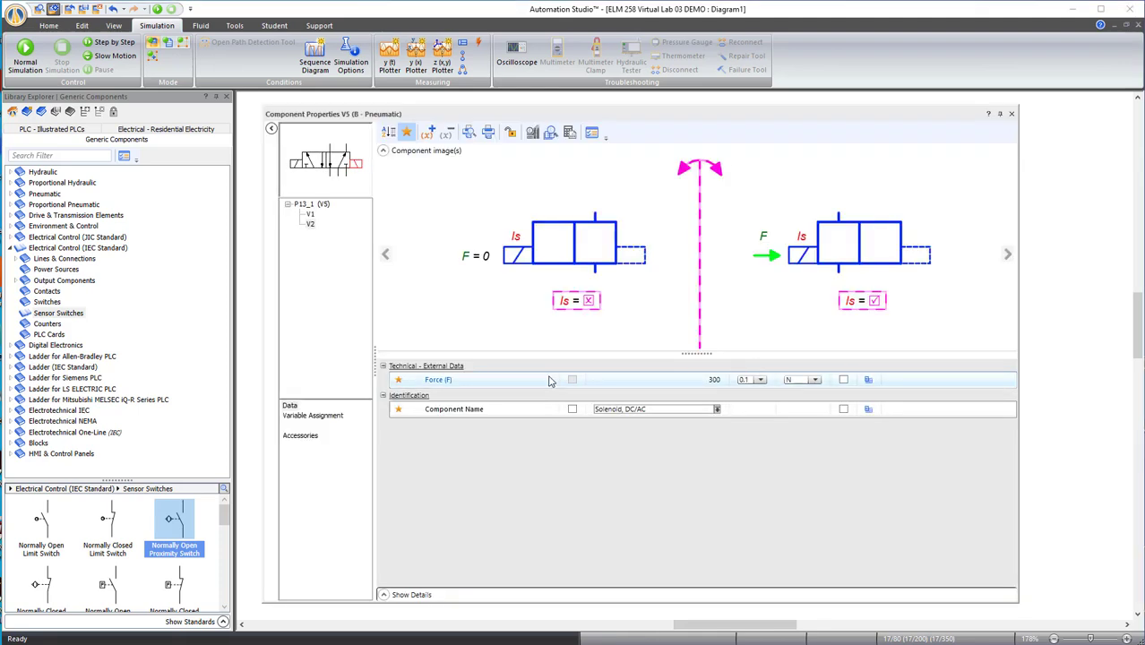
pyautogui.click(309, 417)
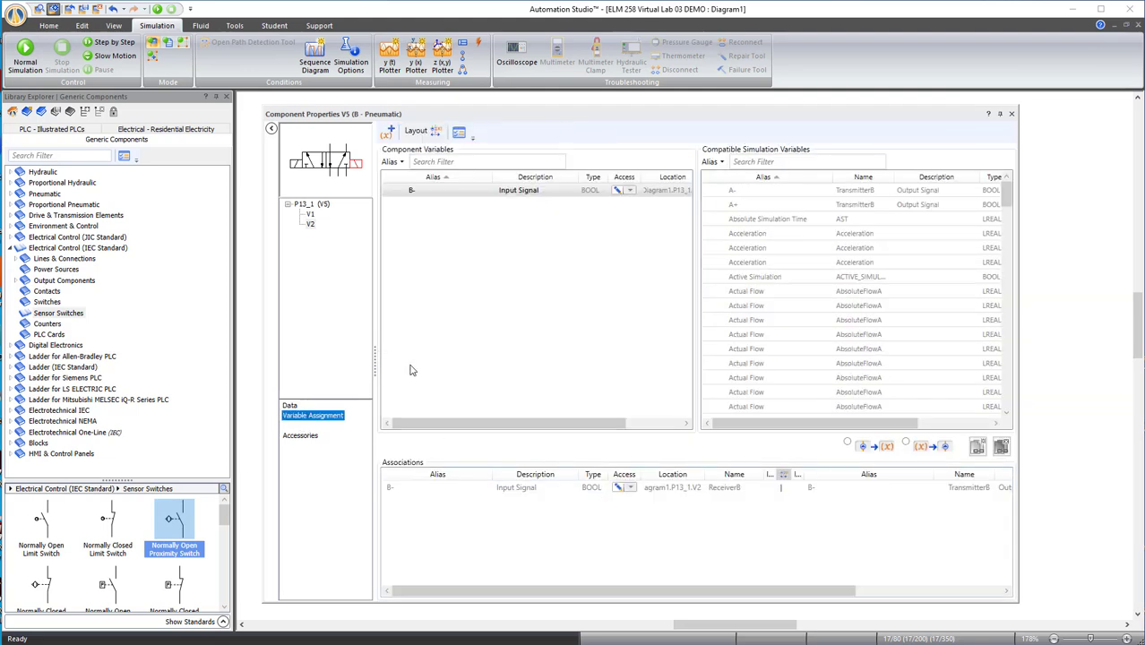
pyautogui.click(289, 407)
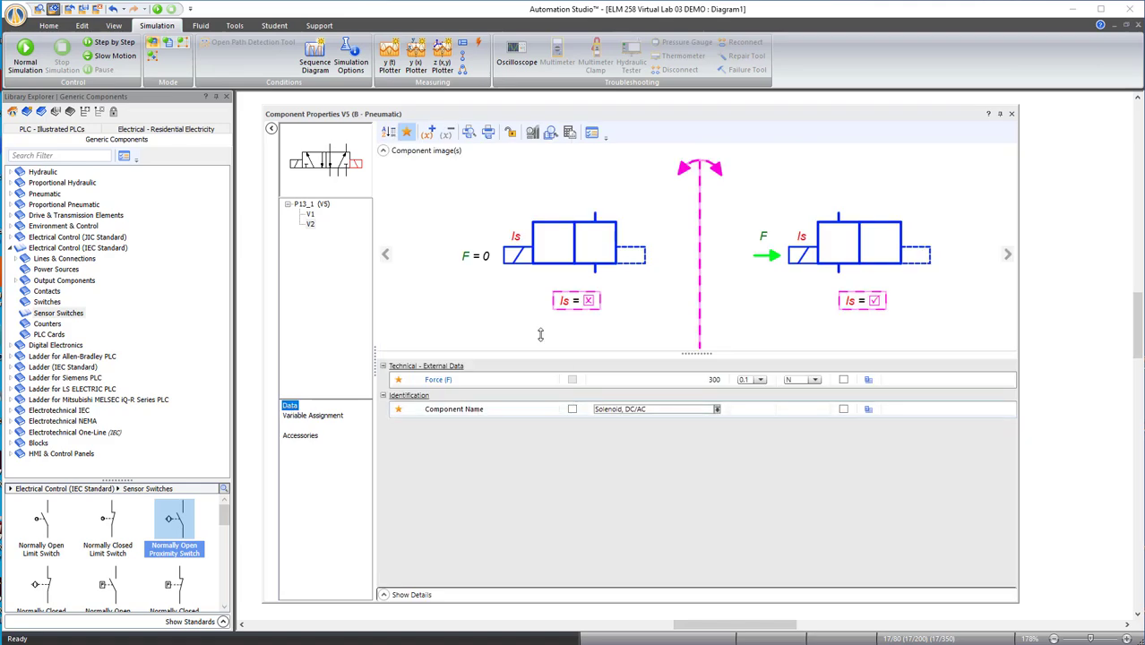
pyautogui.click(309, 205)
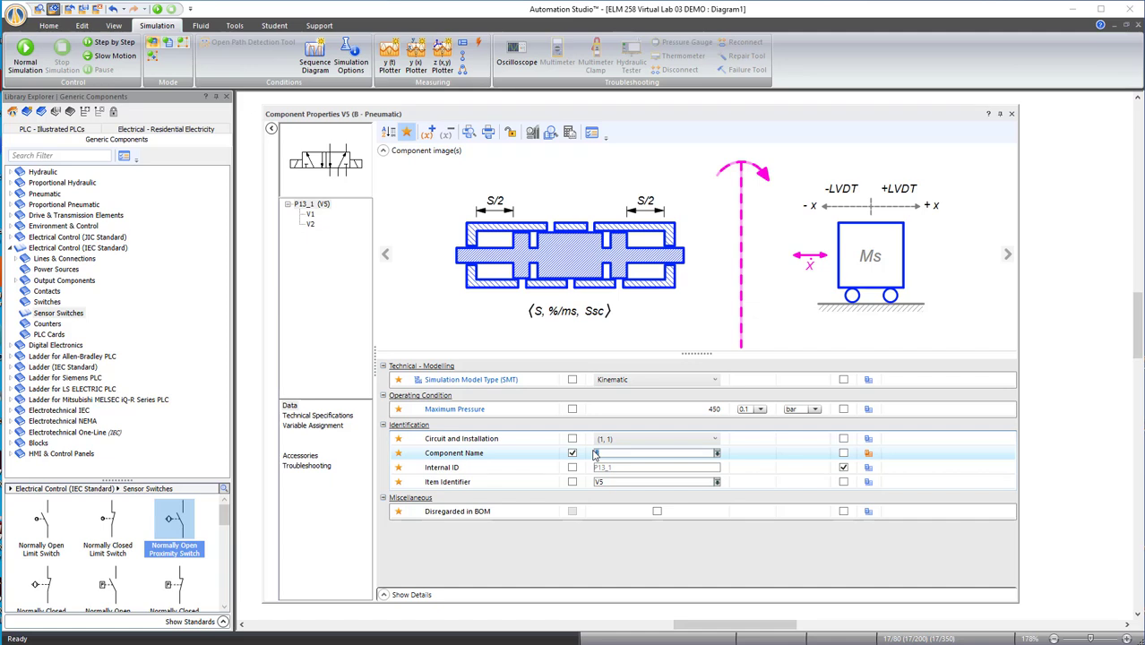
pyautogui.write('C')
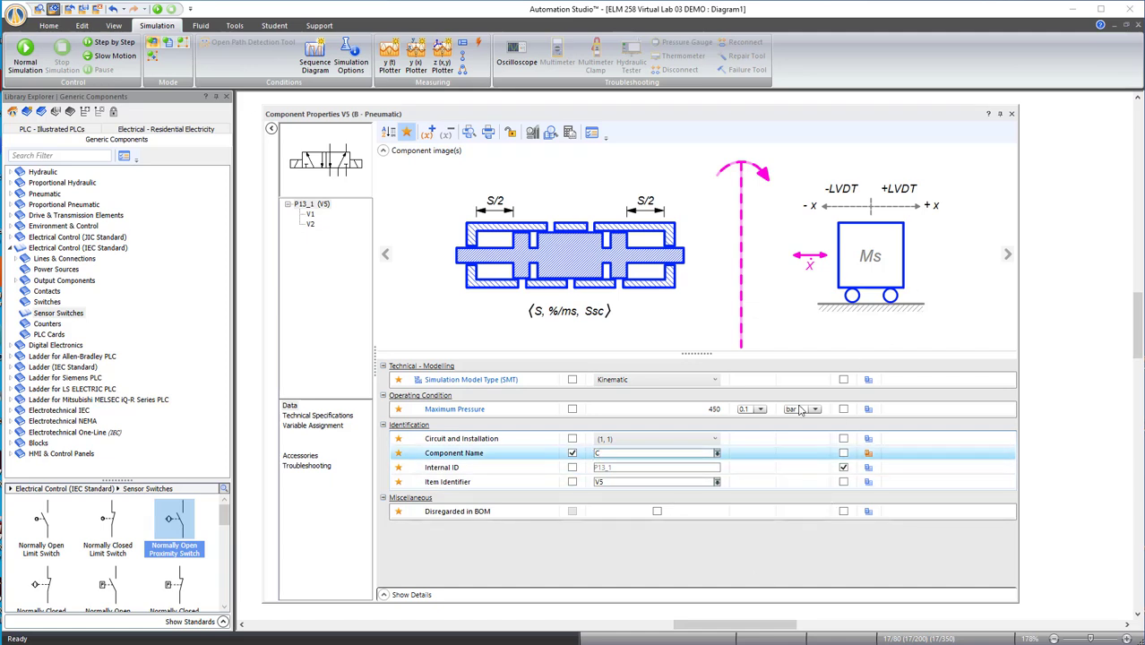
pyautogui.click(1011, 114)
pyautogui.click(722, 476)
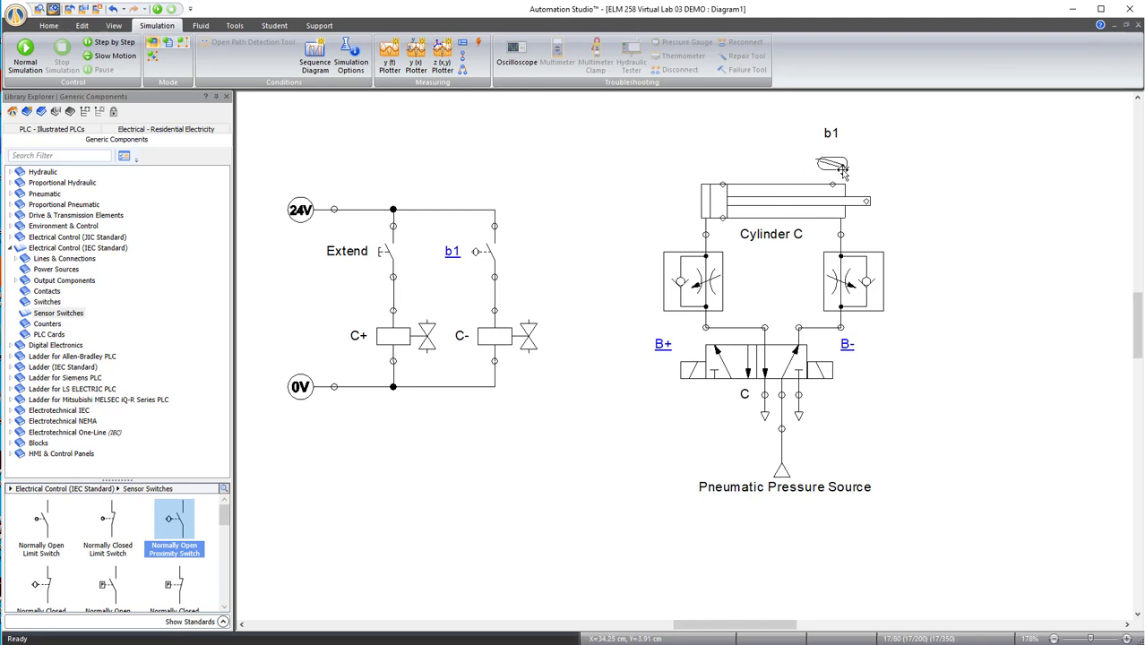
# Rename the output signal of the magnetic sensor above Cylinder C to "c1".
pyautogui.doubleClick(831, 164)
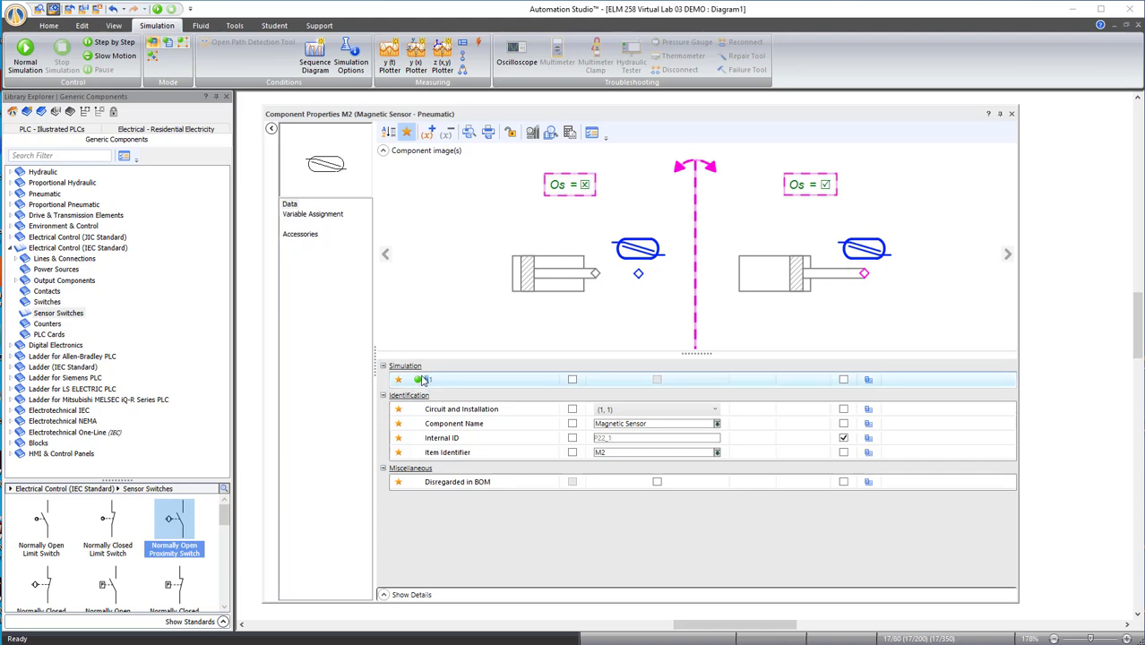
pyautogui.click(424, 379)
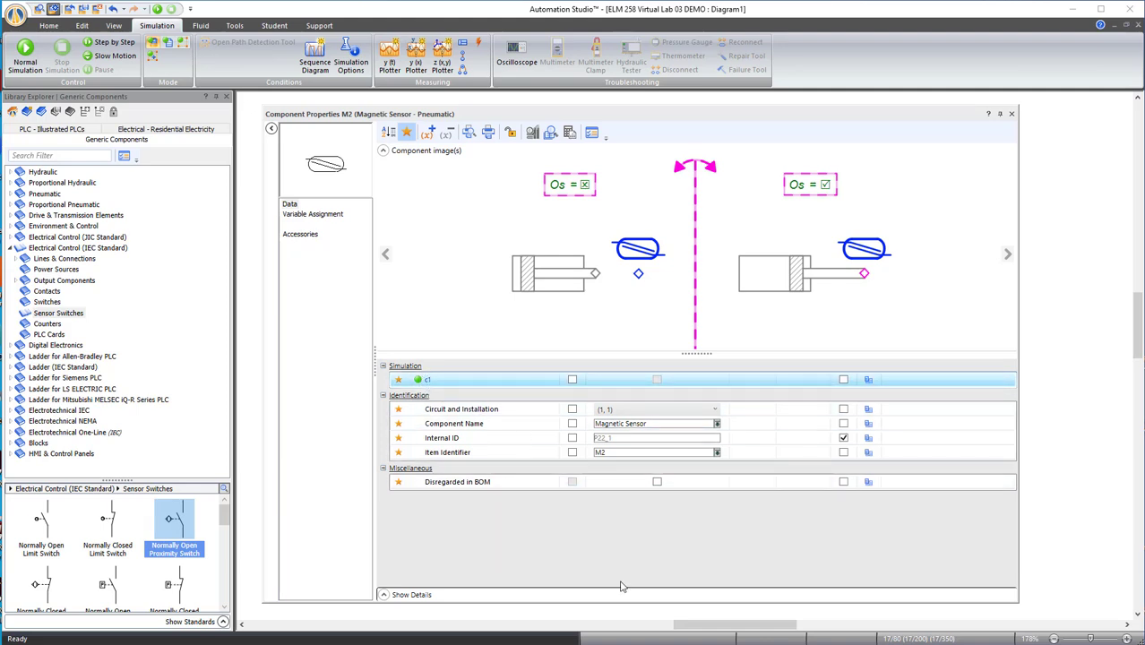
pyautogui.click(1011, 114)
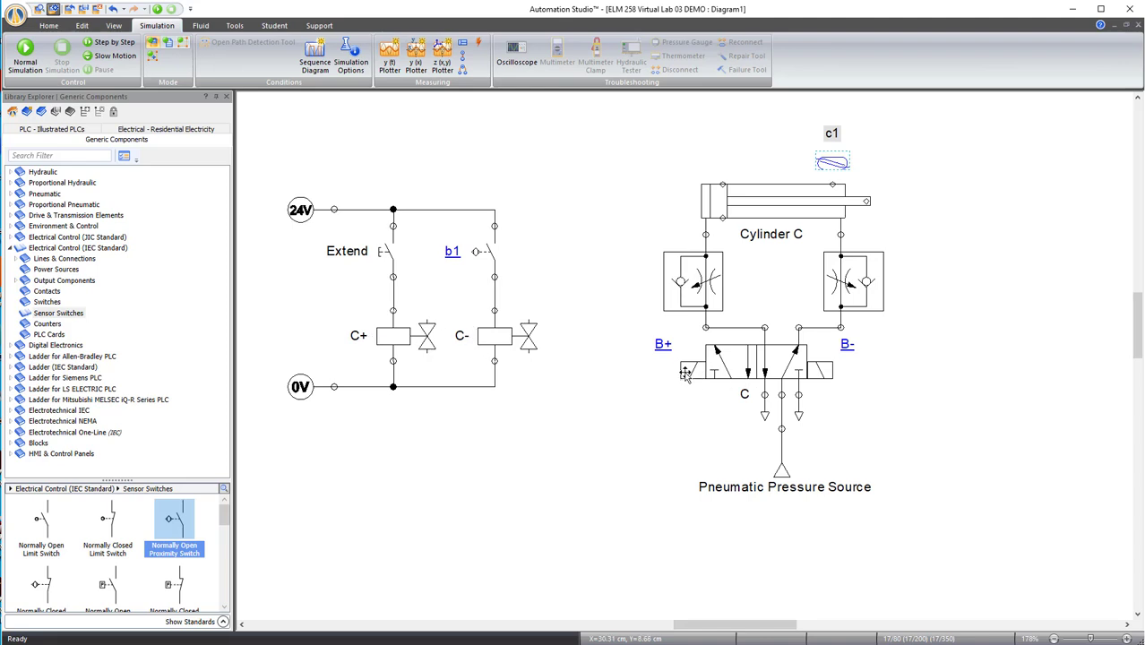
# Delete the B+ and B- variable links from solenoids V1 and V2 of directional valve C.
pyautogui.doubleClick(735, 370)
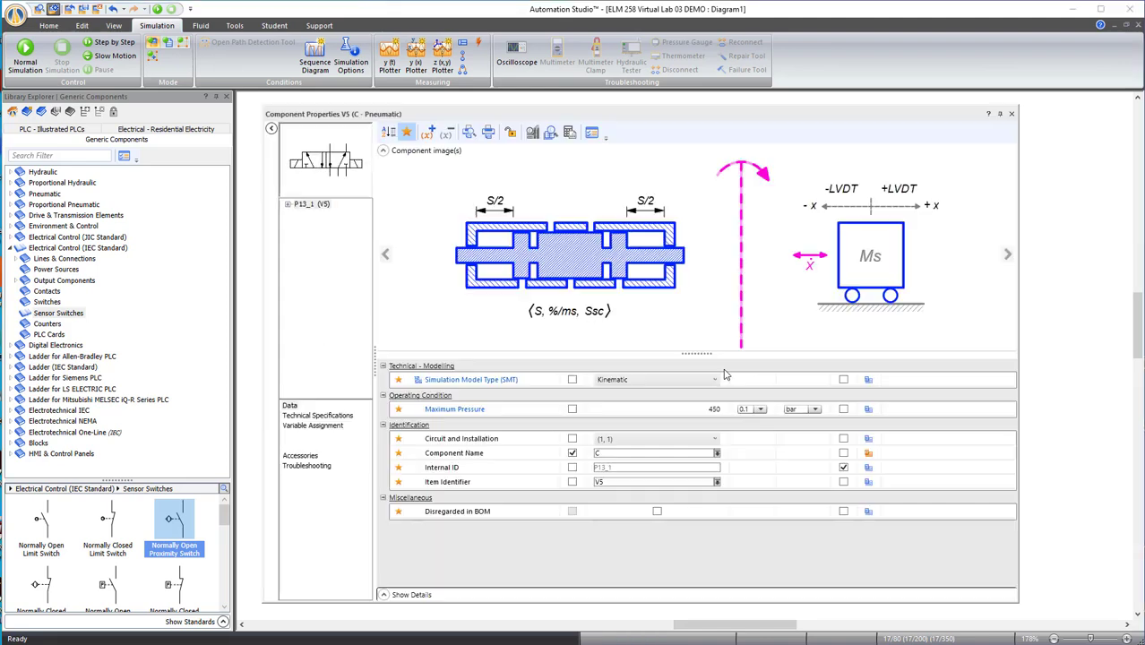
pyautogui.click(288, 206)
pyautogui.click(310, 215)
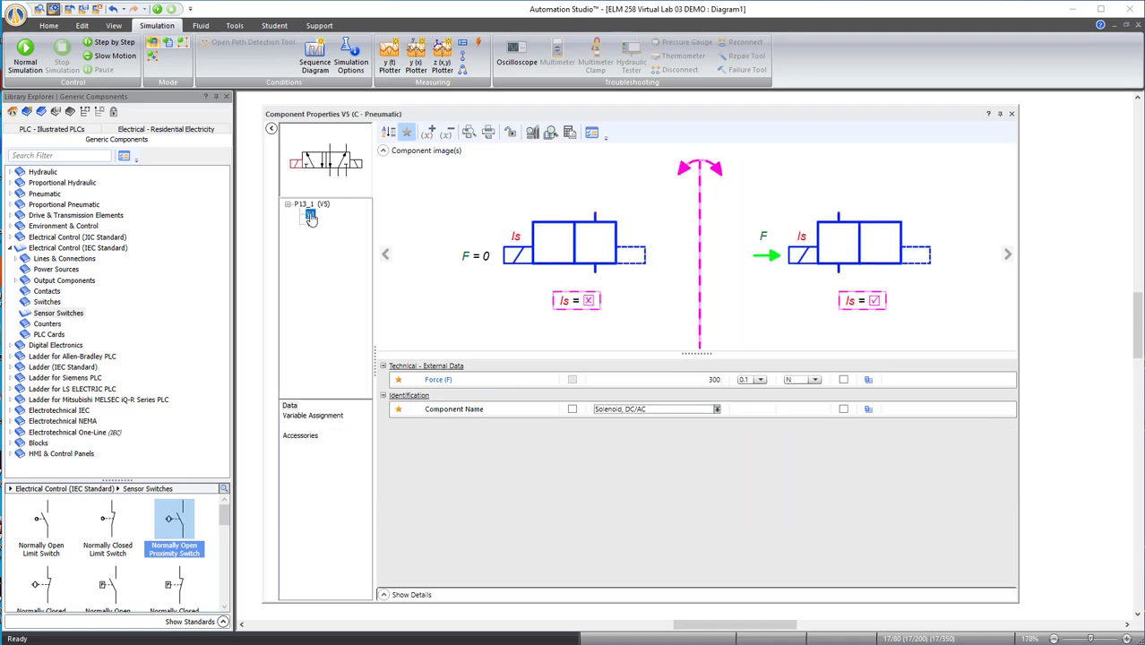
pyautogui.click(312, 417)
pyautogui.click(313, 417)
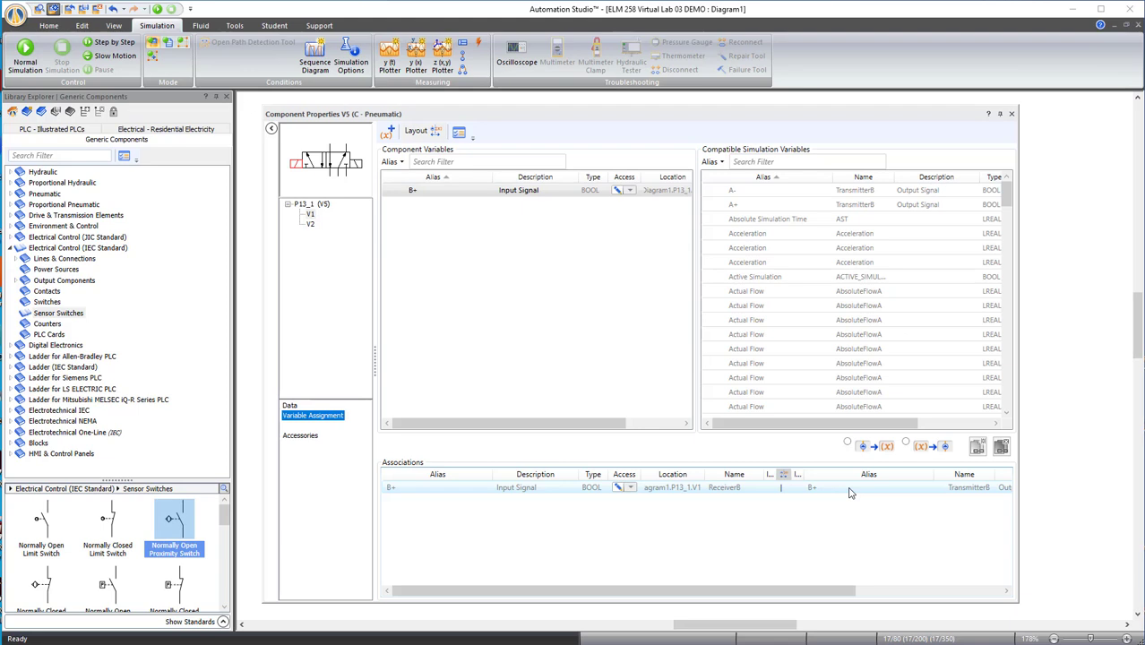
pyautogui.rightClick(850, 493)
pyautogui.click(874, 500)
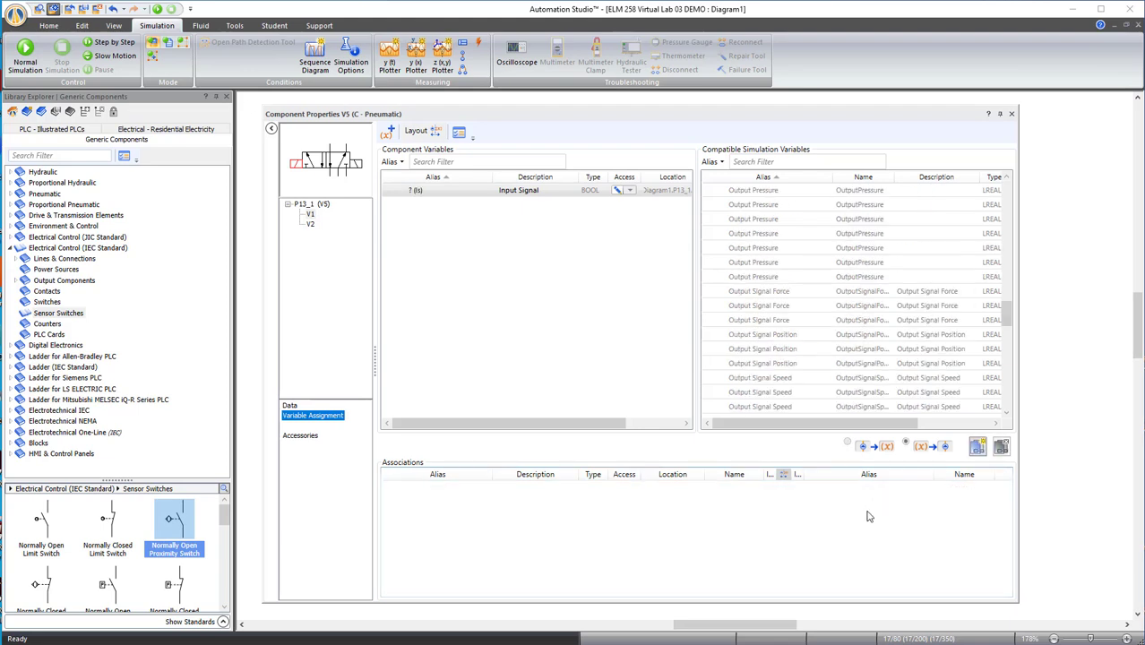
pyautogui.click(310, 224)
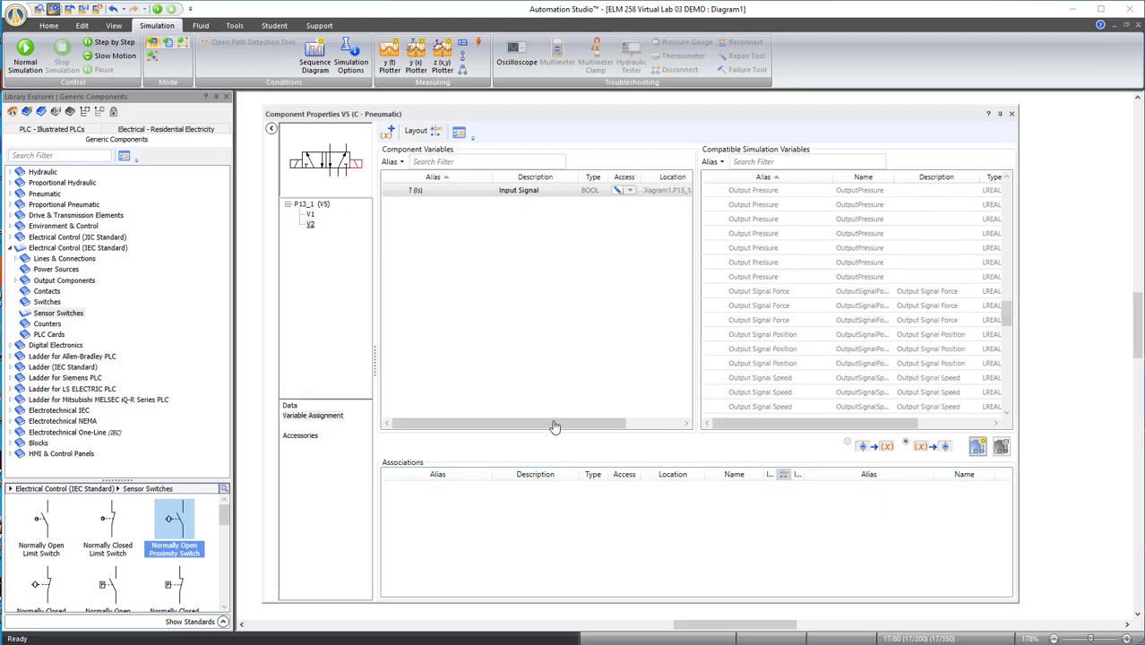
pyautogui.rightClick(842, 493)
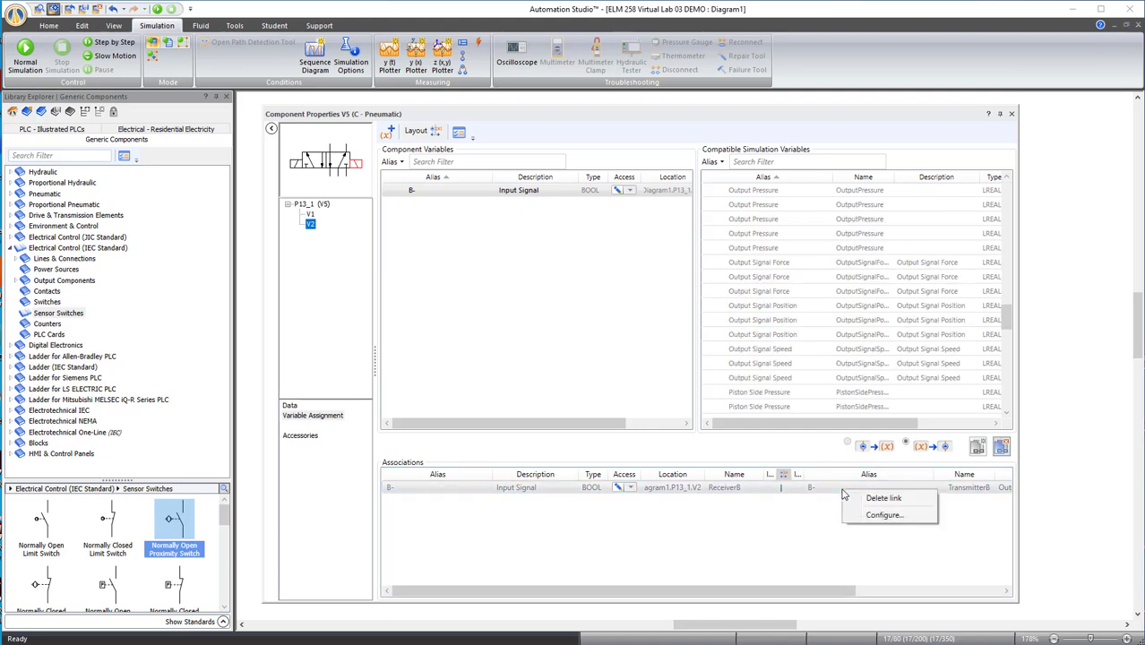
pyautogui.click(867, 498)
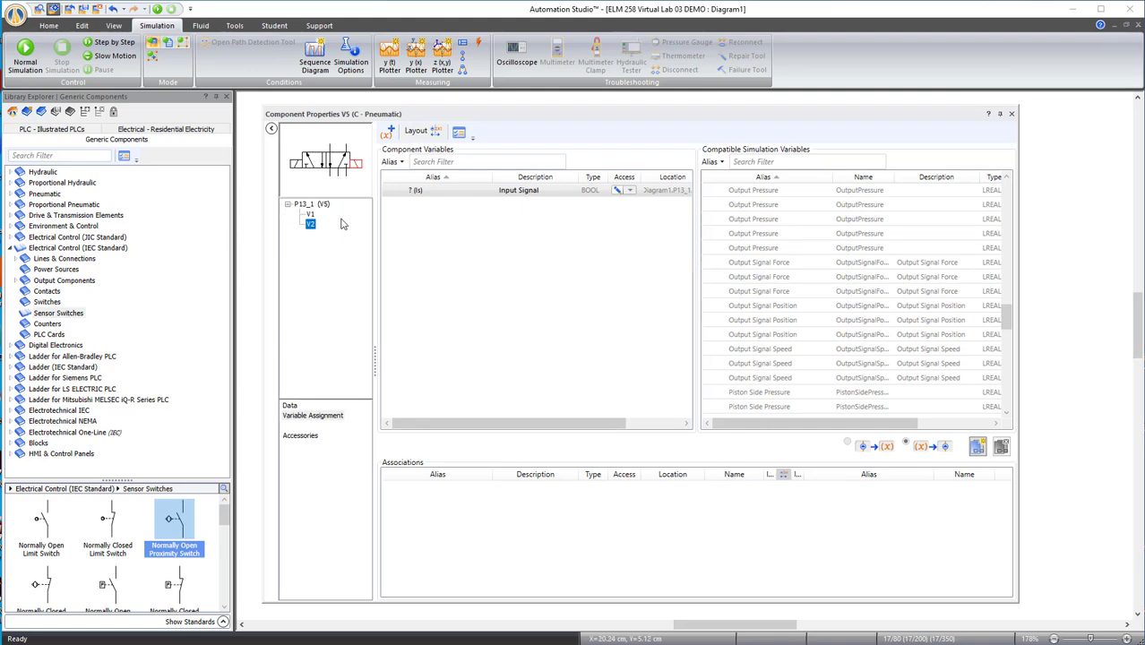
# Link valve C's solenoid V1 to the C+ output signal and solenoid V2 to C-, and close the properties.
pyautogui.click(310, 214)
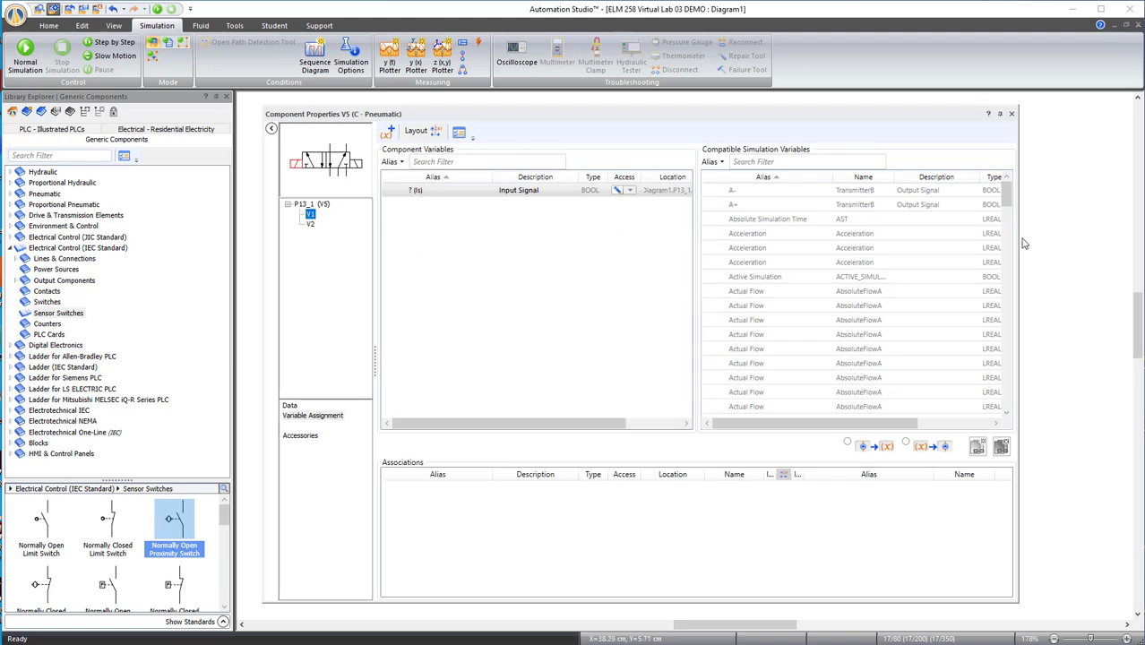
pyautogui.moveTo(1007, 204); pyautogui.dragTo(1010, 227)
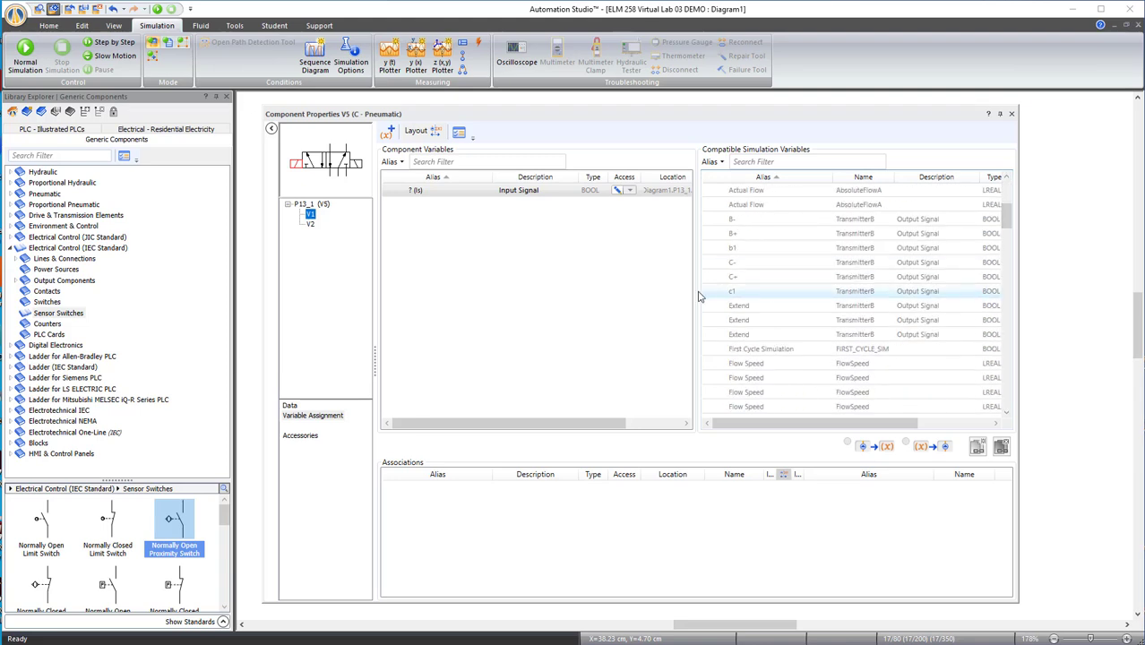
pyautogui.doubleClick(773, 278)
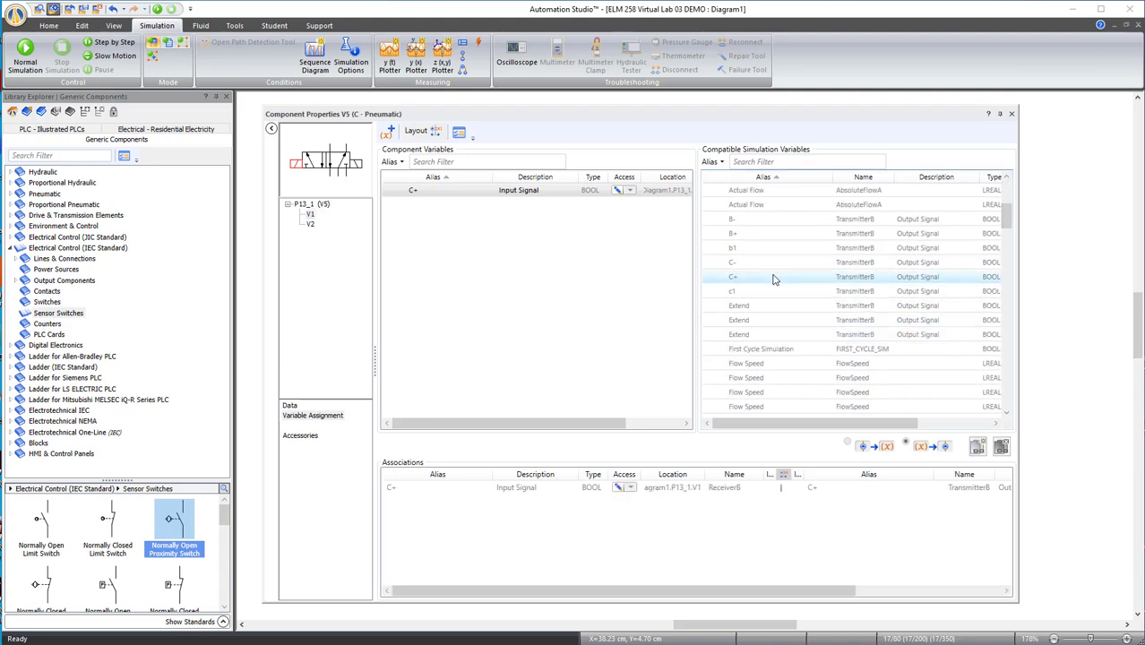
pyautogui.click(311, 225)
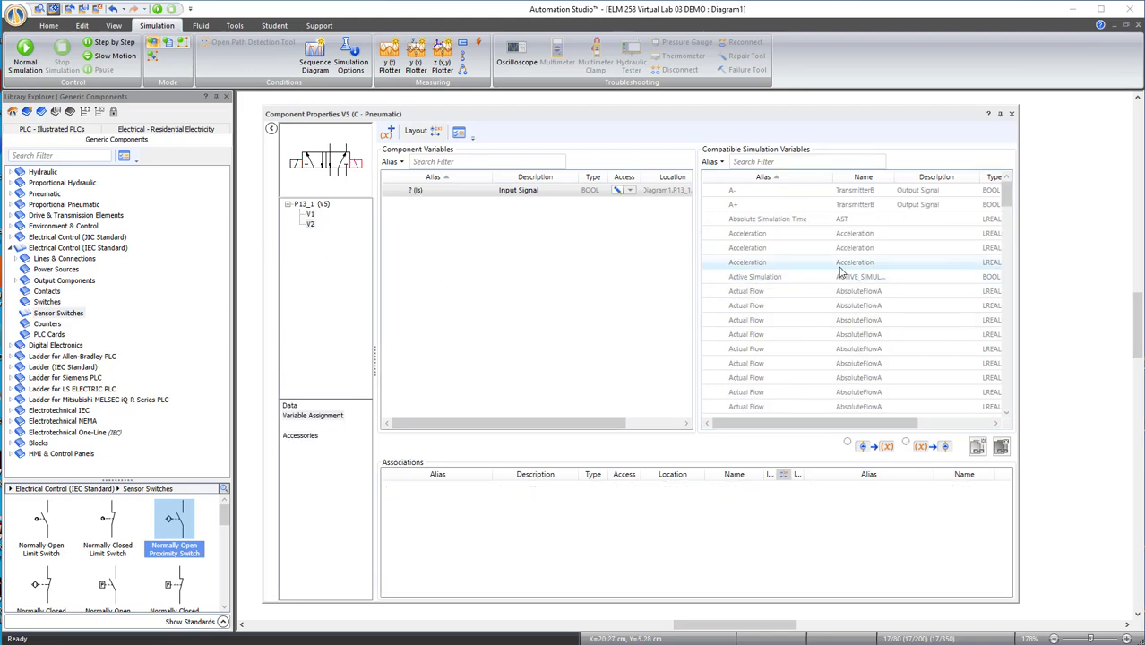
pyautogui.scroll(-5, 838, 278)
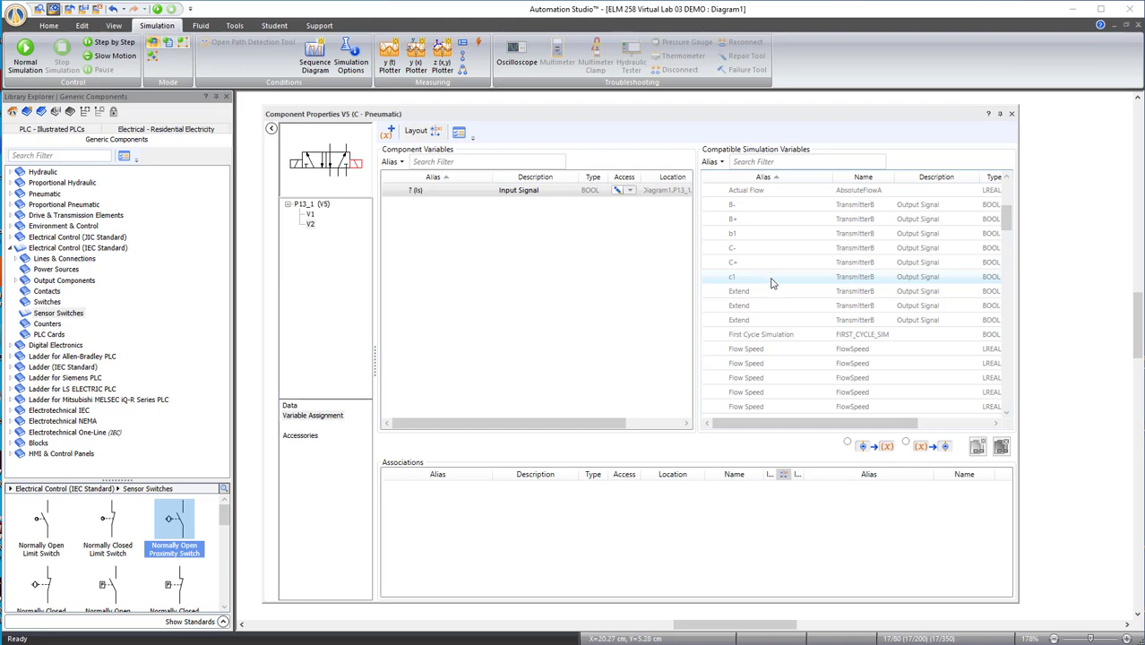
pyautogui.doubleClick(772, 249)
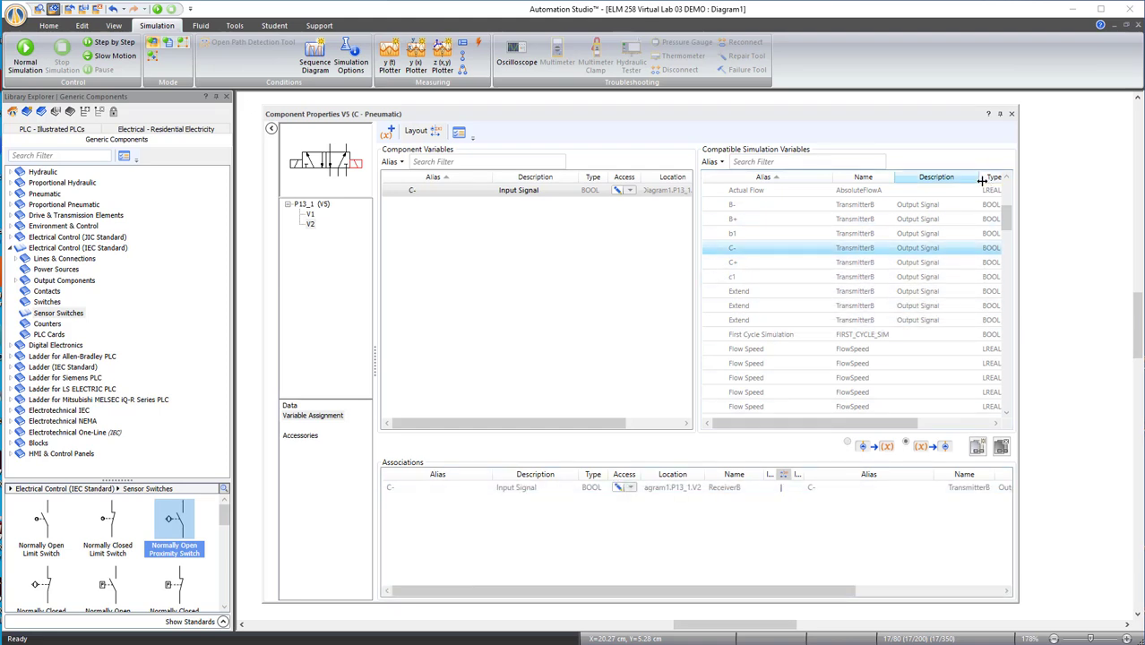
pyautogui.click(1011, 114)
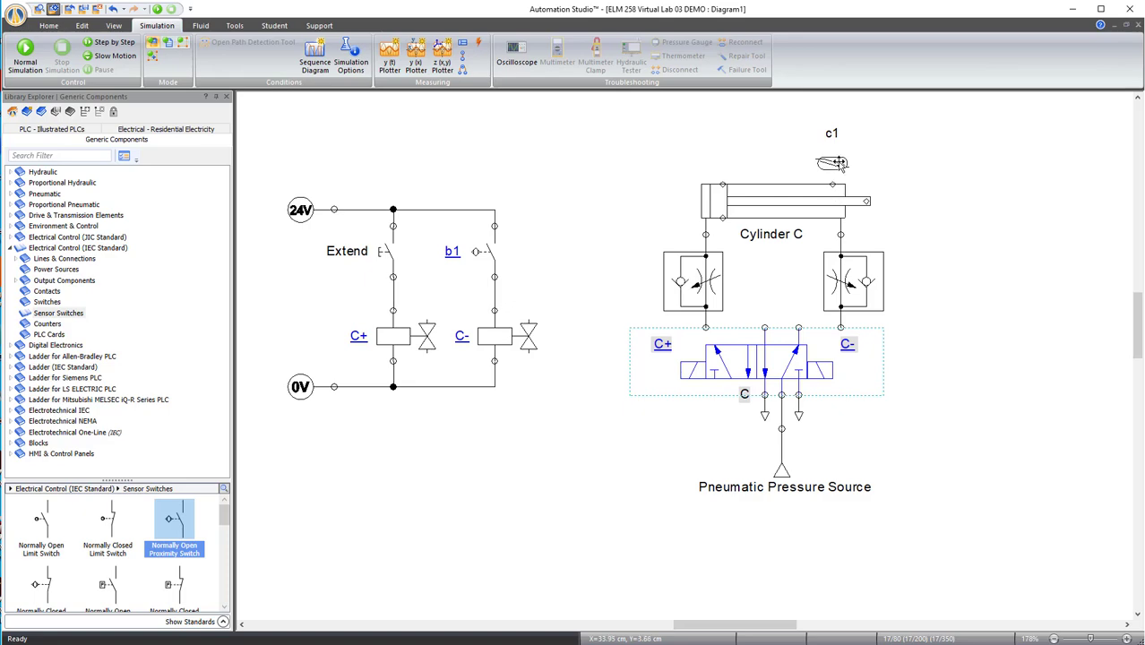
# Replace the b1 link of the normally open proximity switch in the C- branch with a link to sensor signal c1.
pyautogui.doubleClick(484, 250)
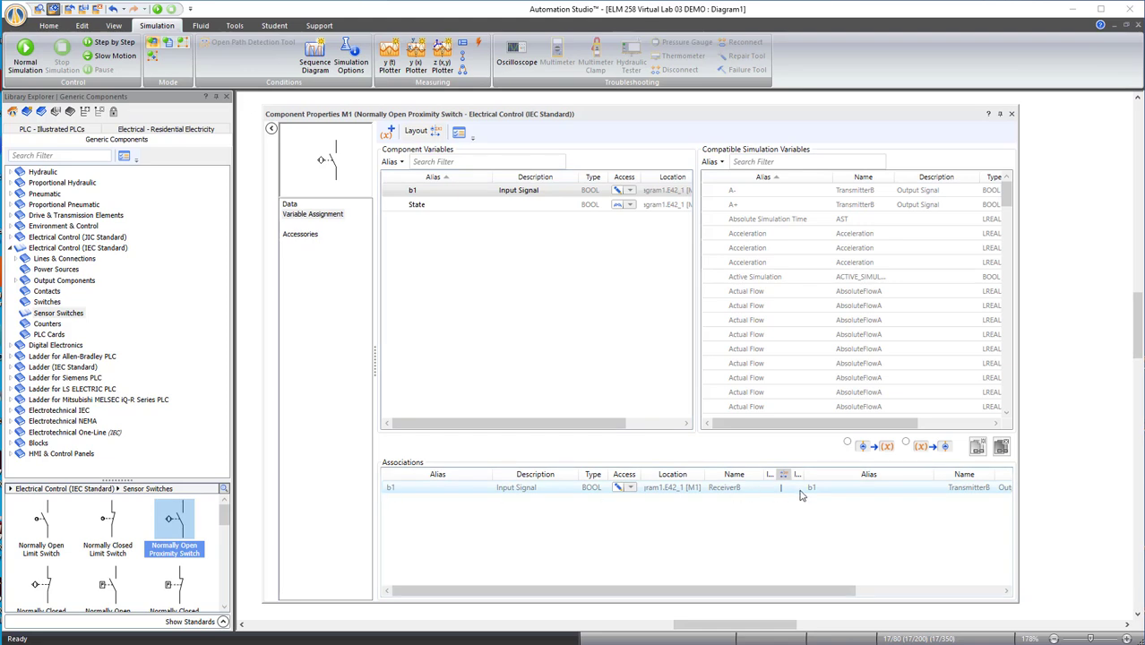
pyautogui.rightClick(858, 493)
pyautogui.click(876, 499)
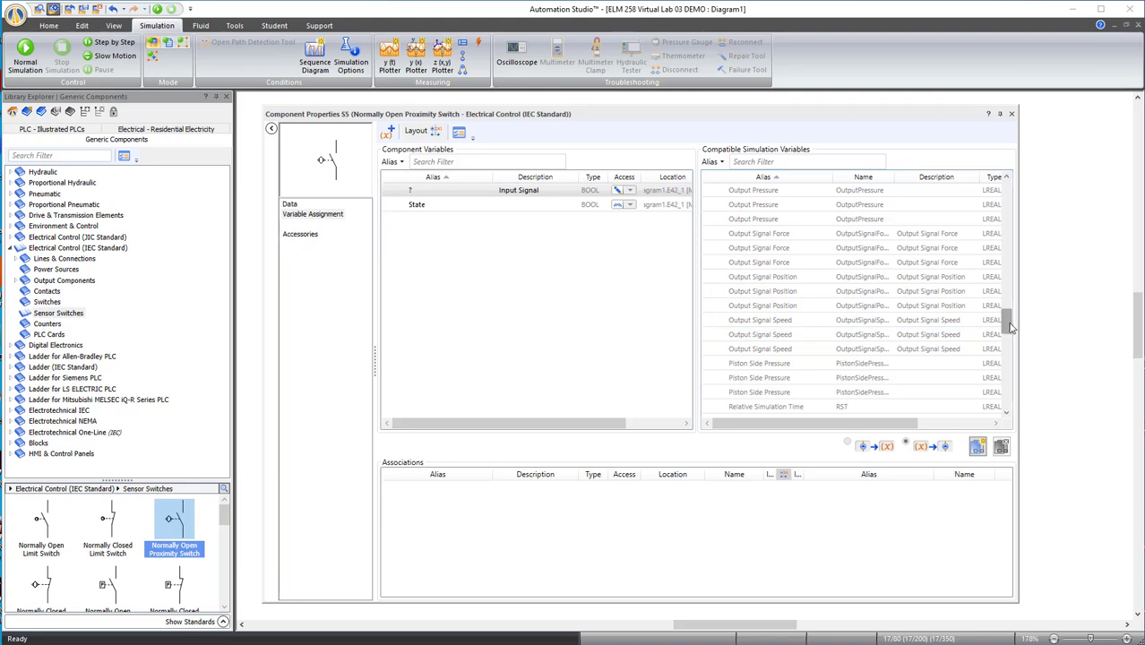
pyautogui.moveTo(1009, 327); pyautogui.dragTo(1011, 219)
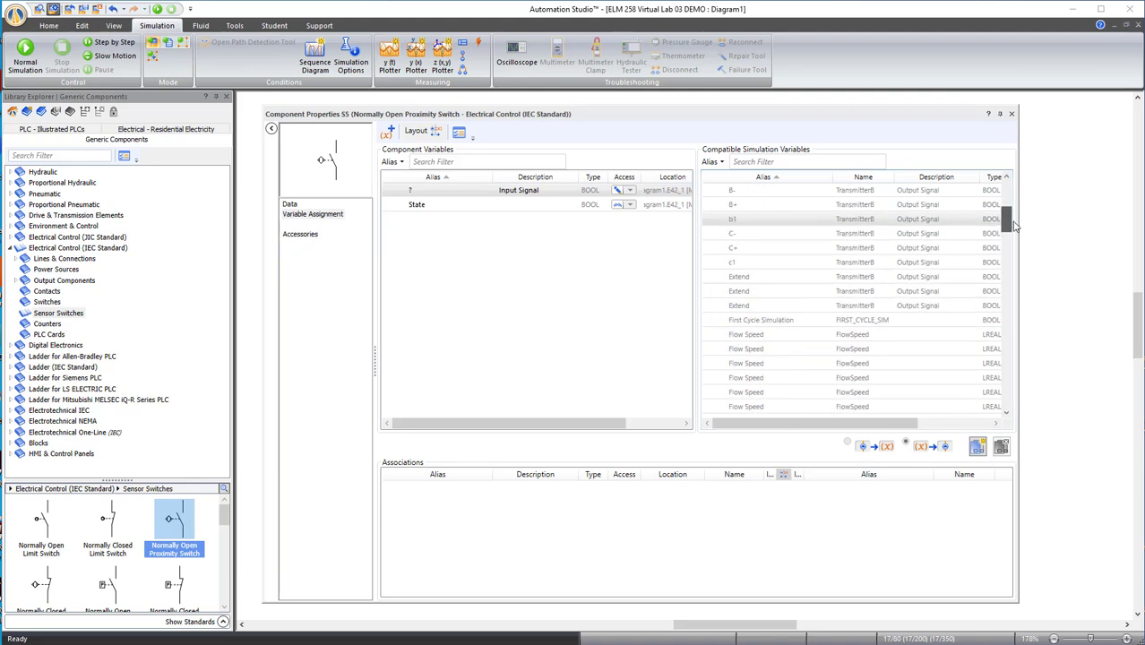
pyautogui.doubleClick(775, 266)
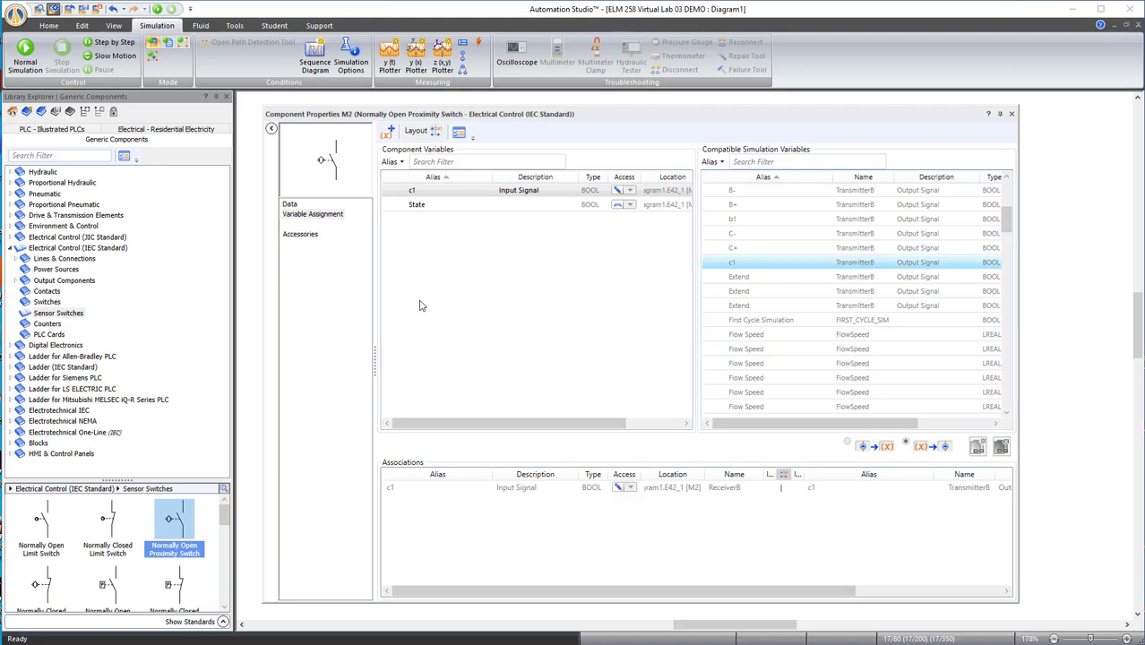
pyautogui.click(1011, 115)
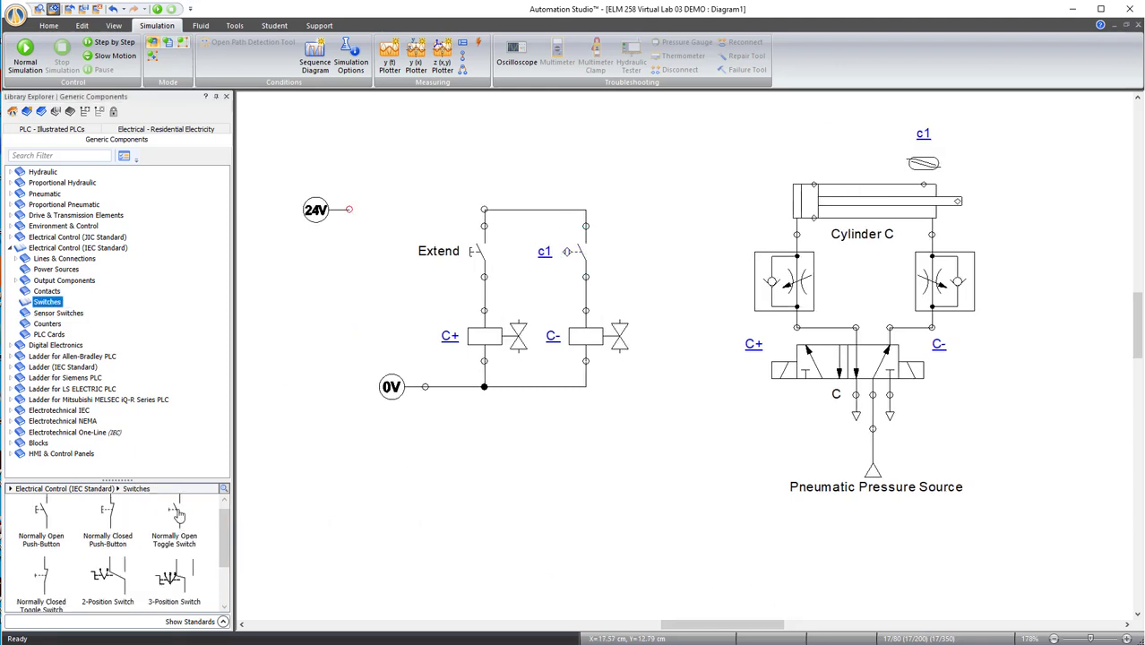
# Place a normally open toggle switch below the 24V source of circuit C with the alias "Main Control".
pyautogui.moveTo(178, 513)
pyautogui.moveTo(178, 513); pyautogui.dragTo(330, 288)
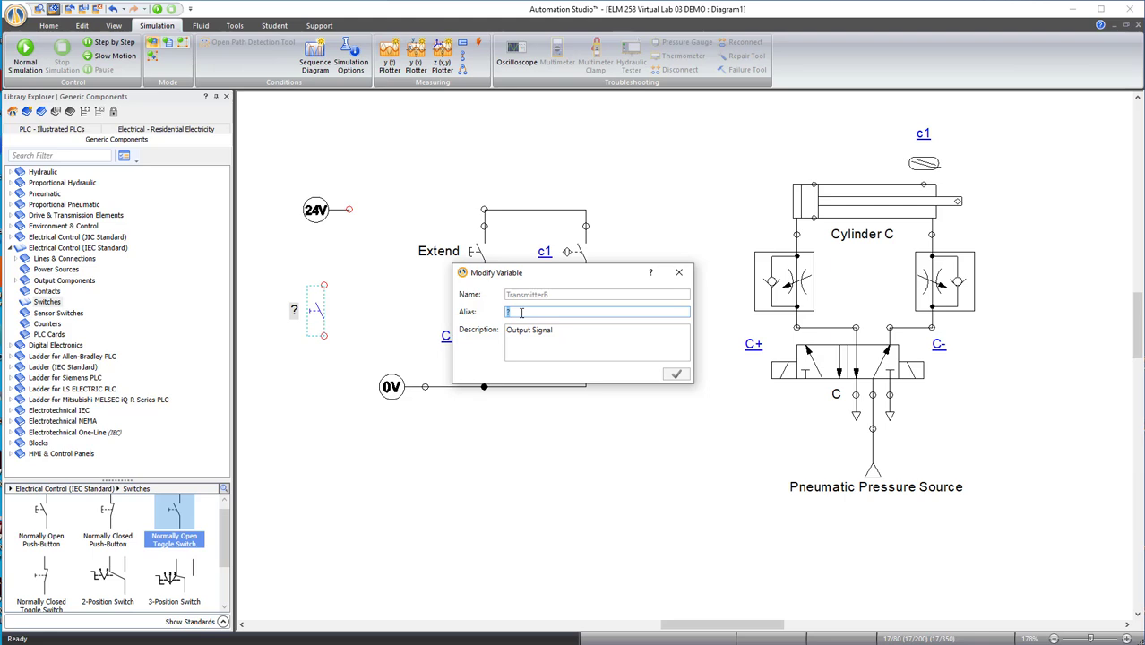
pyautogui.write('Main Control')
pyautogui.click(677, 376)
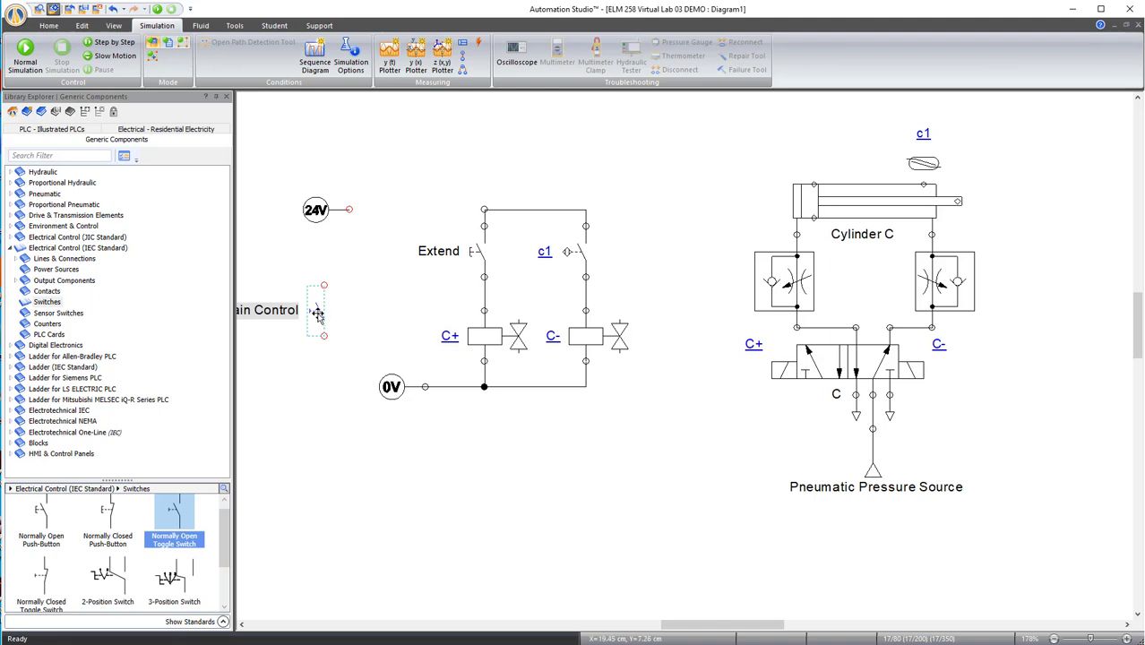
# Rotate the Main Control switch to horizontal and connect it between the 24V source and the top node of the C+ branch.
pyautogui.rightClick(317, 311)
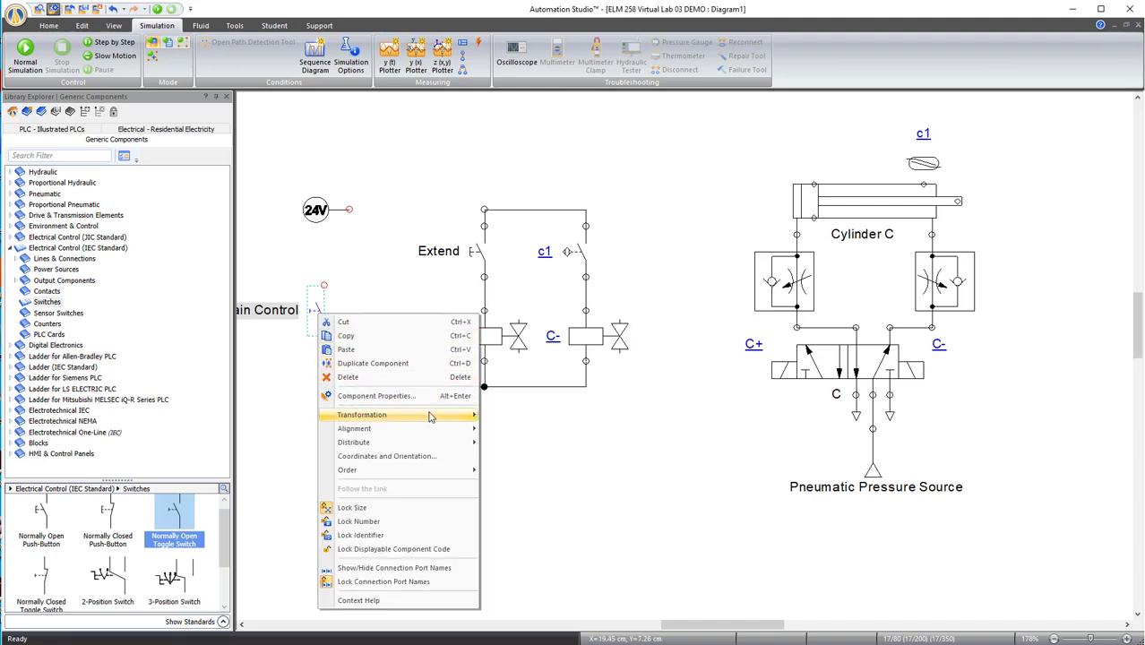
pyautogui.moveTo(429, 414)
pyautogui.hotkey('ctrl', 'r')
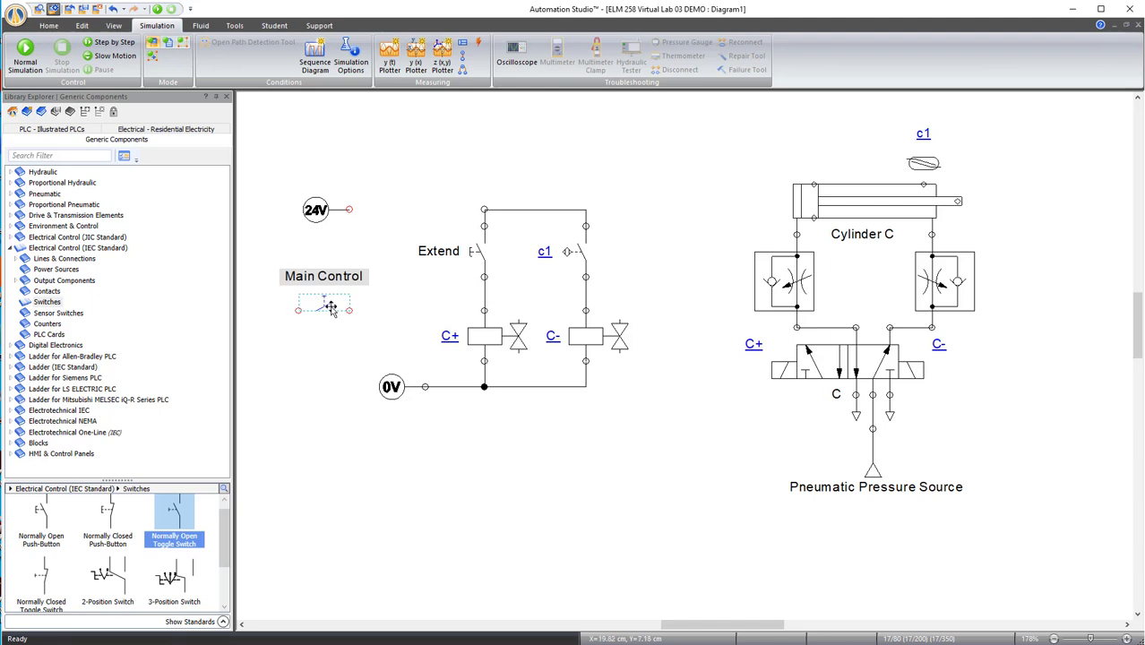
pyautogui.moveTo(330, 305); pyautogui.dragTo(423, 206)
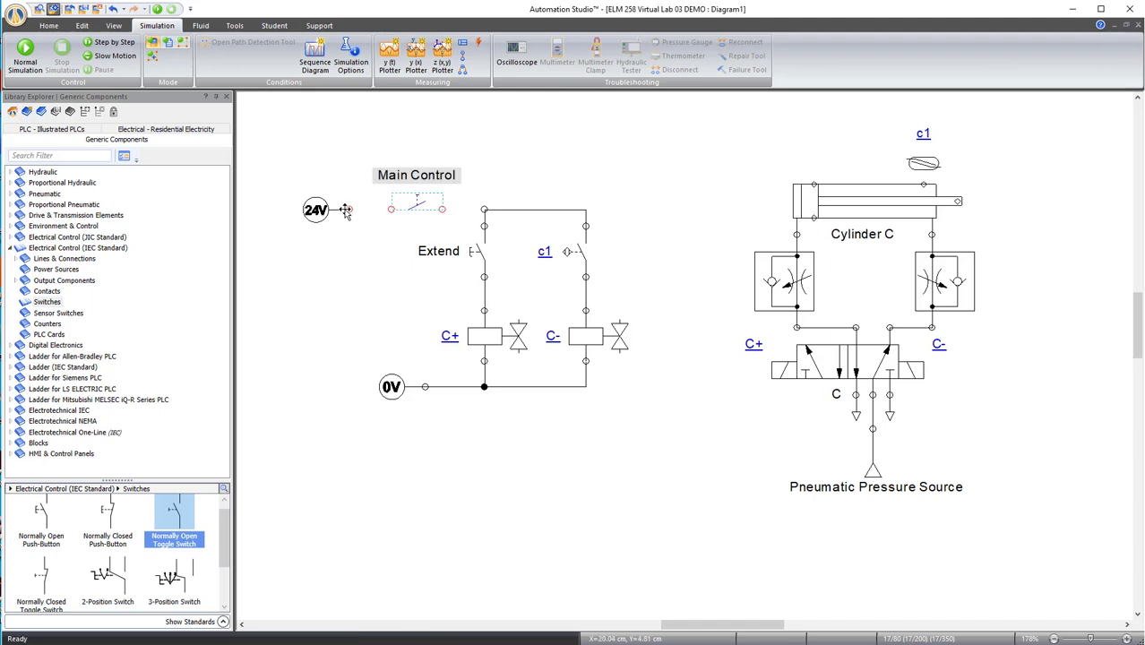
pyautogui.moveTo(344, 210); pyautogui.dragTo(387, 210)
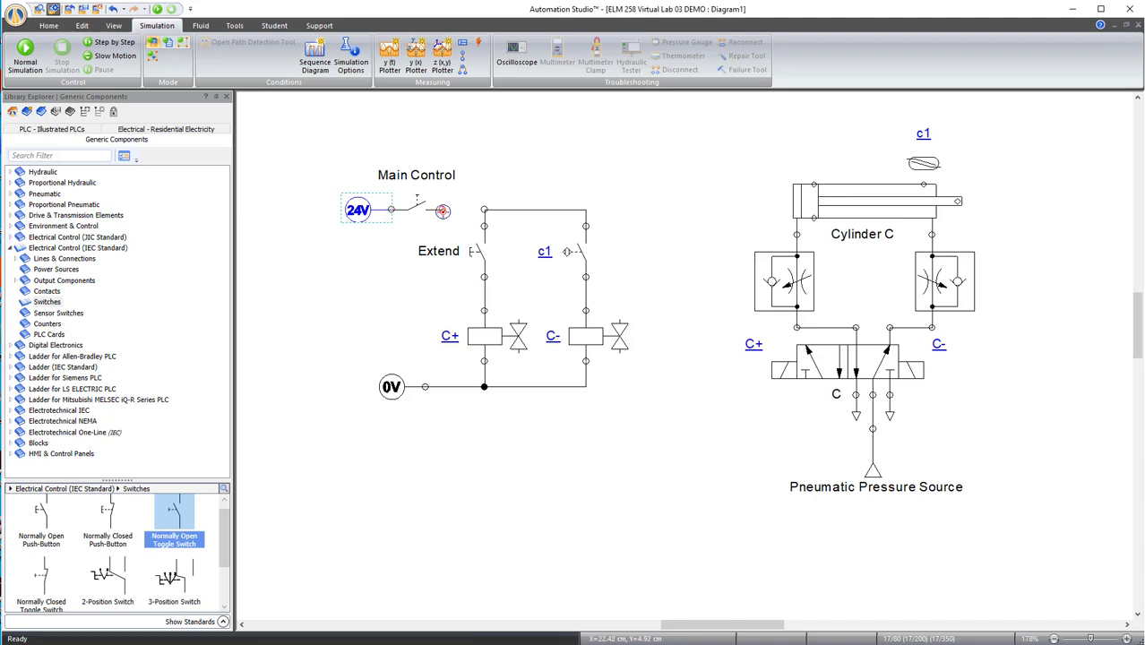
pyautogui.click(483, 209)
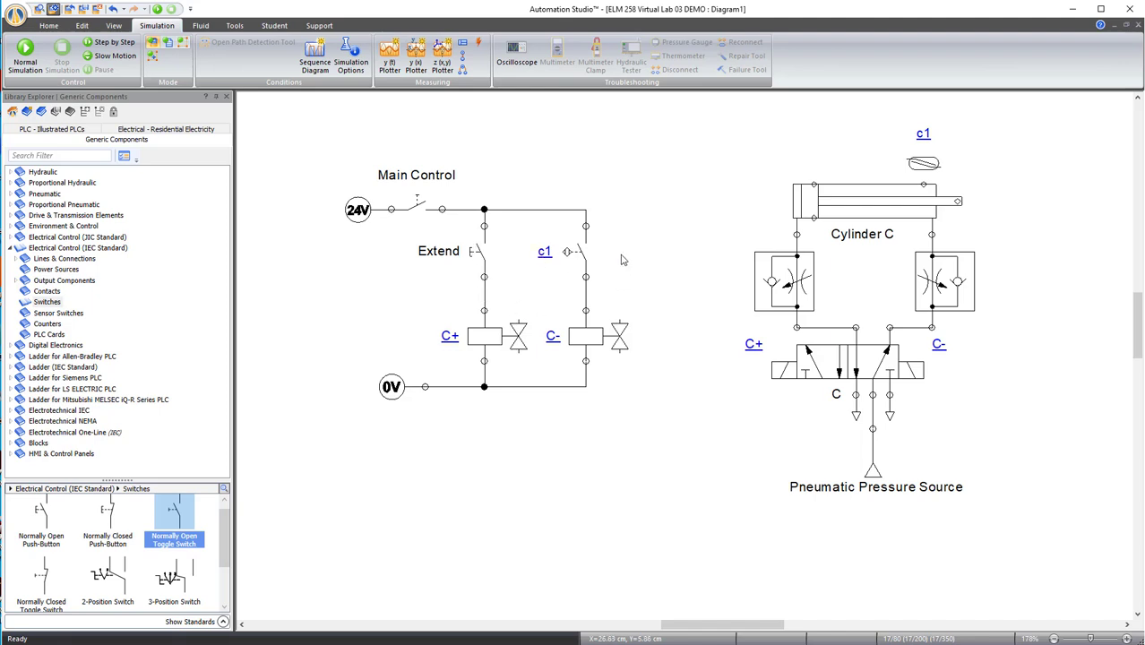
# Duplicate the c1 magnetic sensor and align the copy above the retracted-end sensing point of Cylinder C.
pyautogui.rightClick(924, 165)
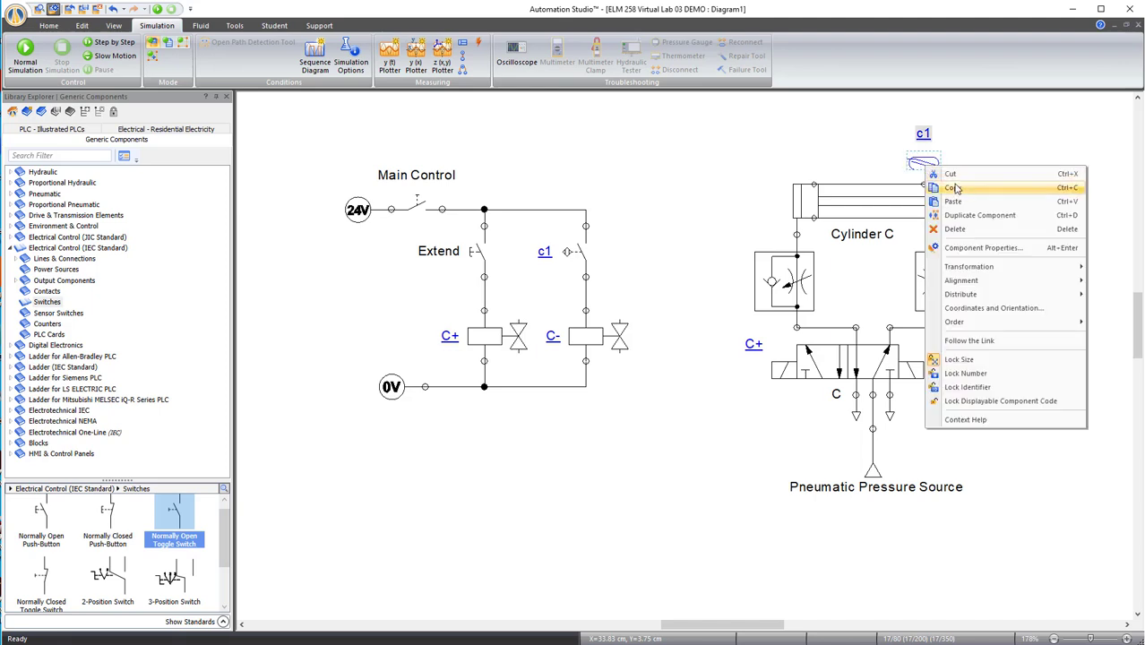
pyautogui.click(951, 188)
pyautogui.rightClick(803, 160)
pyautogui.click(828, 165)
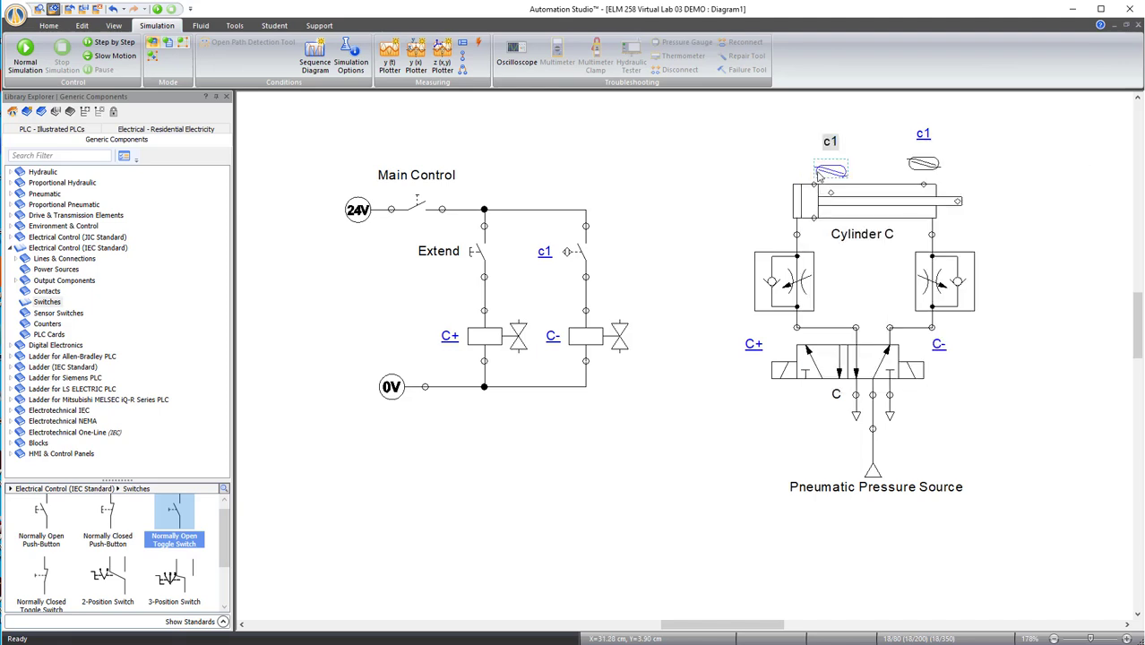
pyautogui.moveTo(806, 167); pyautogui.dragTo(806, 137)
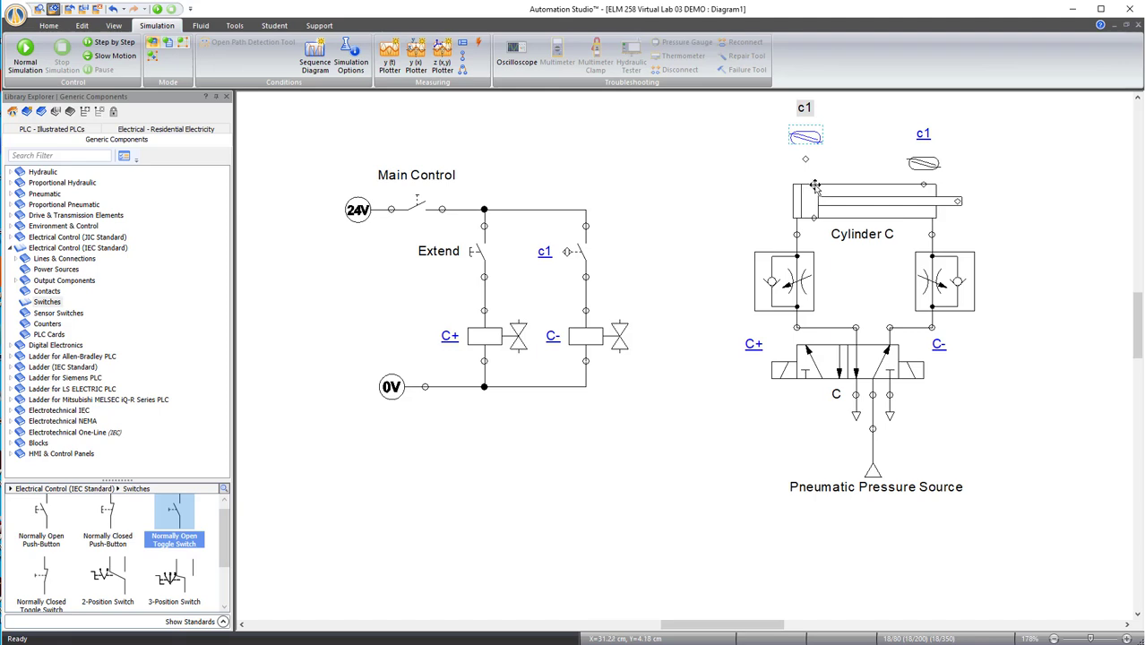
pyautogui.moveTo(815, 147); pyautogui.dragTo(822, 172)
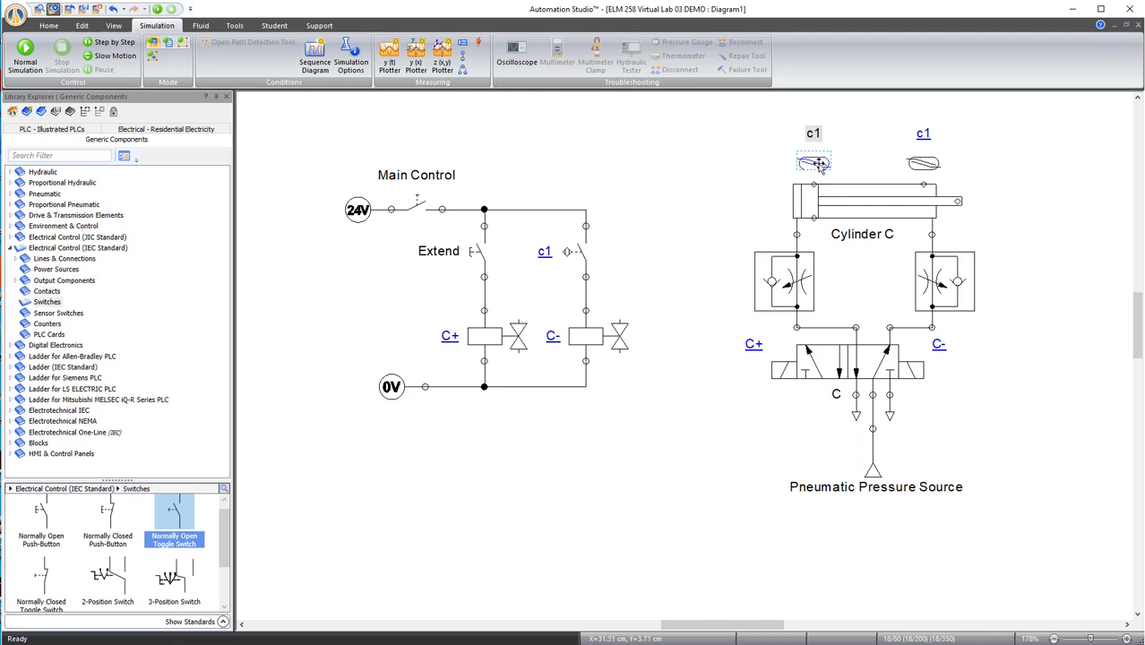
# Rename the copied magnetic sensor's output signal to "c0" and close its properties.
pyautogui.doubleClick(818, 164)
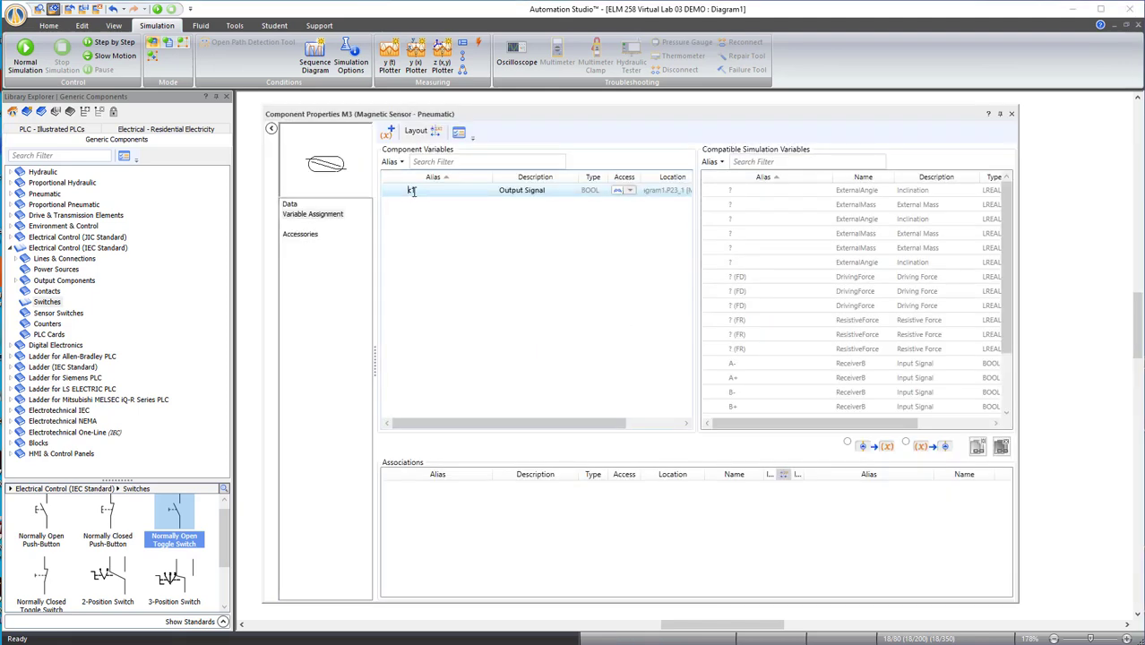
pyautogui.press('Return')
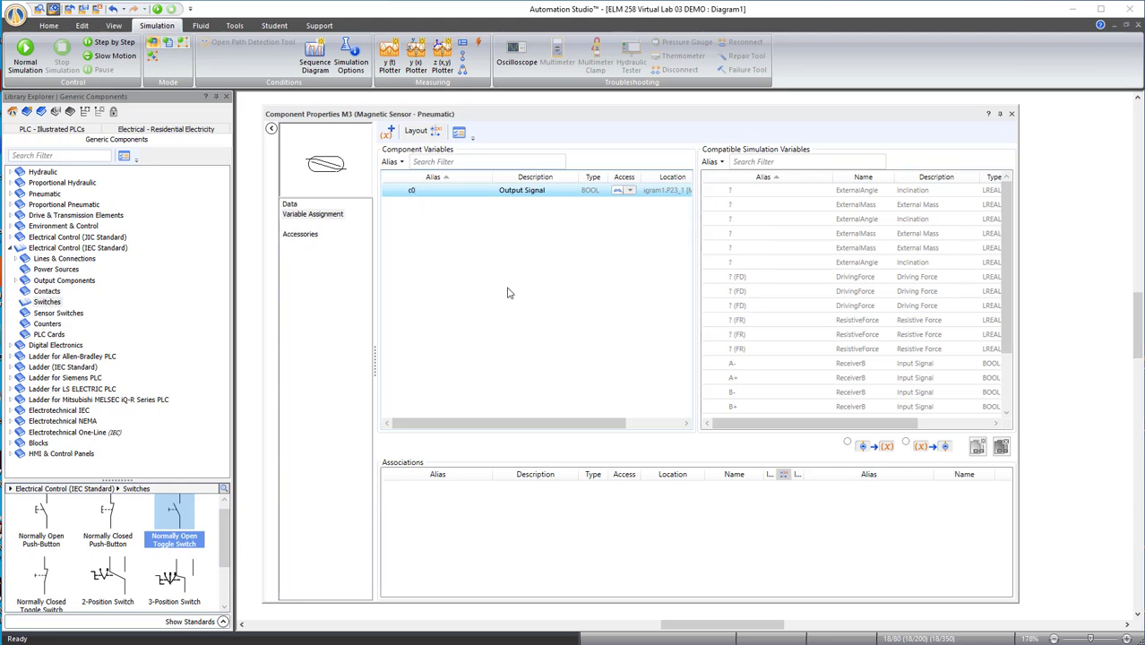
pyautogui.click(1009, 115)
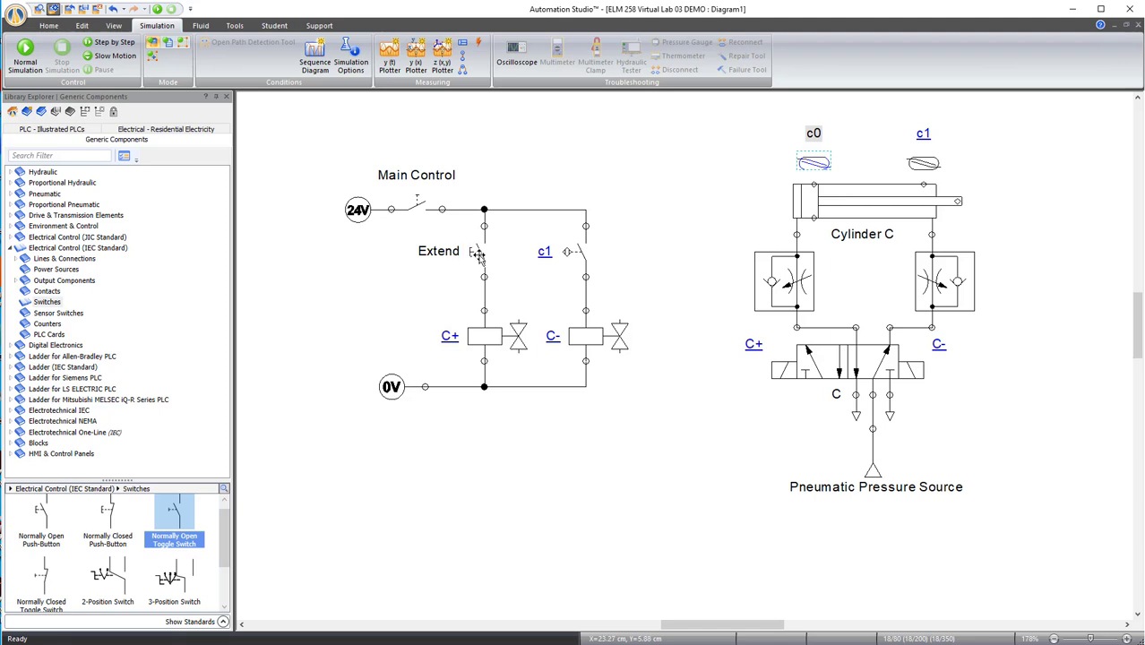
# Replace the Extend push-button in the C+ branch with a copy of the c1 proximity switch.
pyautogui.click(479, 256)
pyautogui.press('Delete')
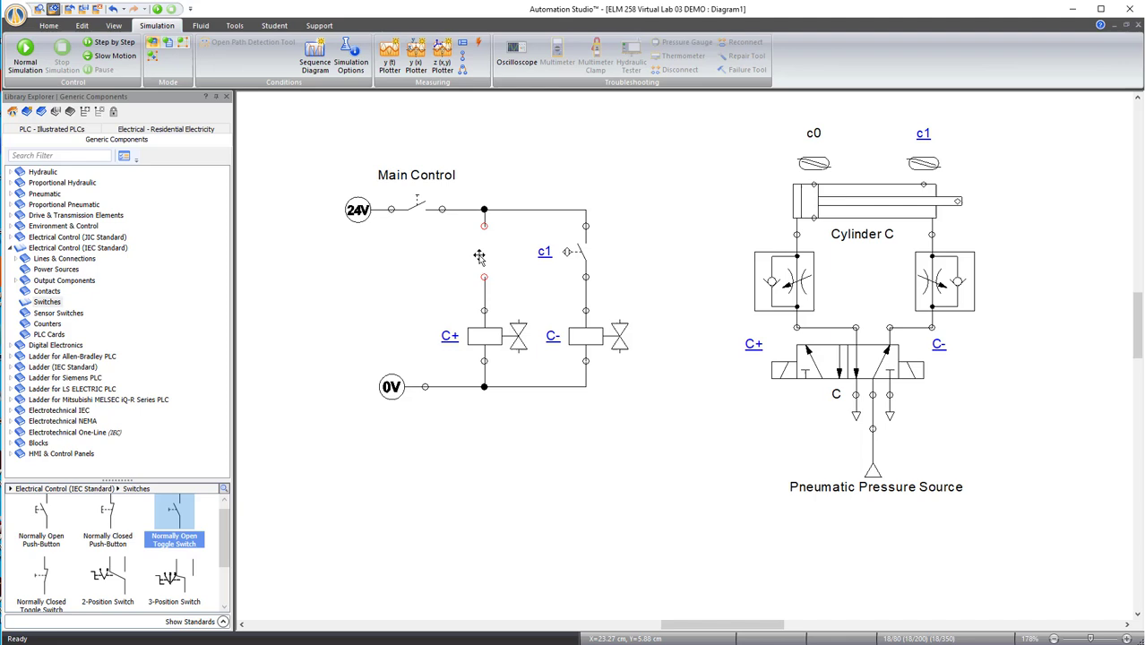
pyautogui.click(581, 257)
pyautogui.rightClick(580, 257)
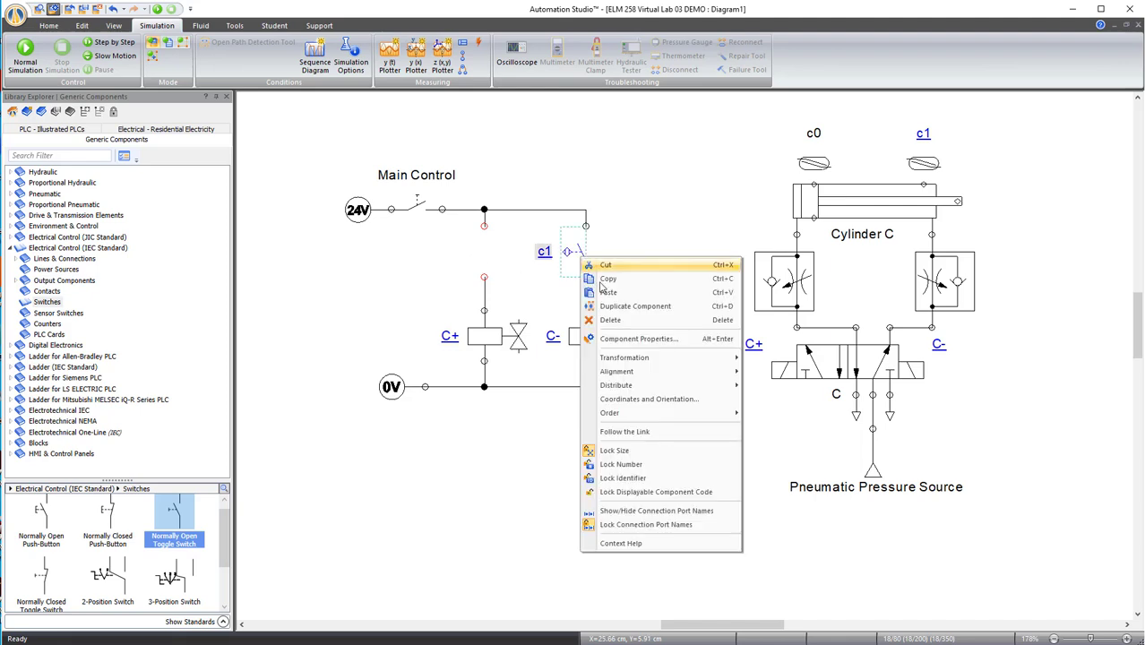
pyautogui.click(627, 284)
pyautogui.rightClick(635, 251)
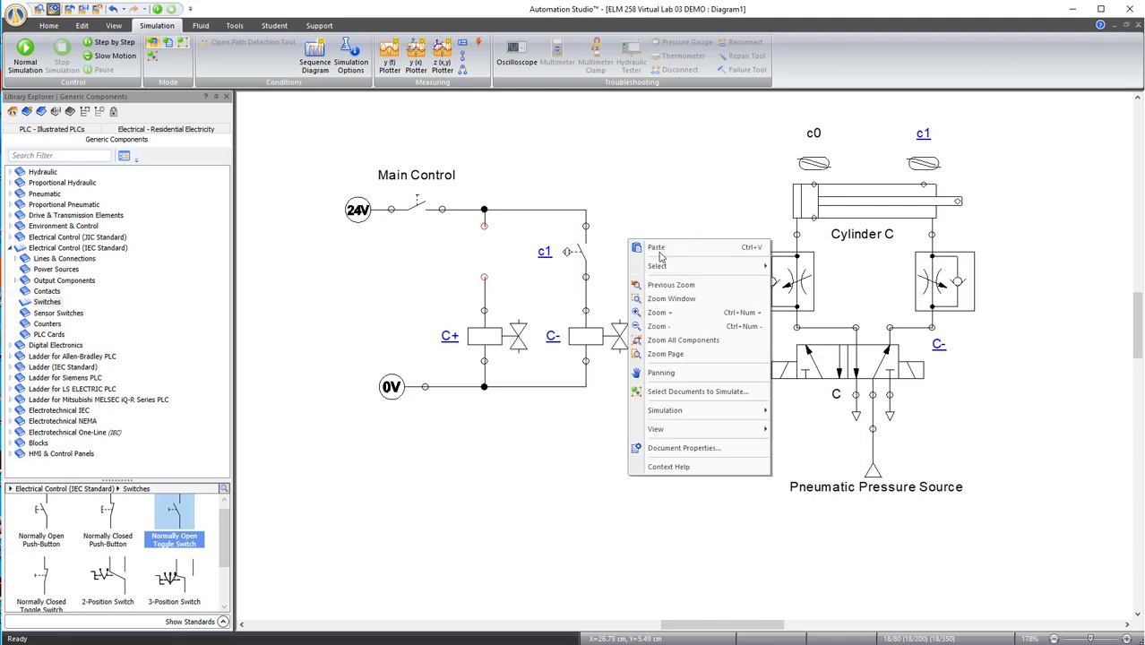
pyautogui.click(638, 248)
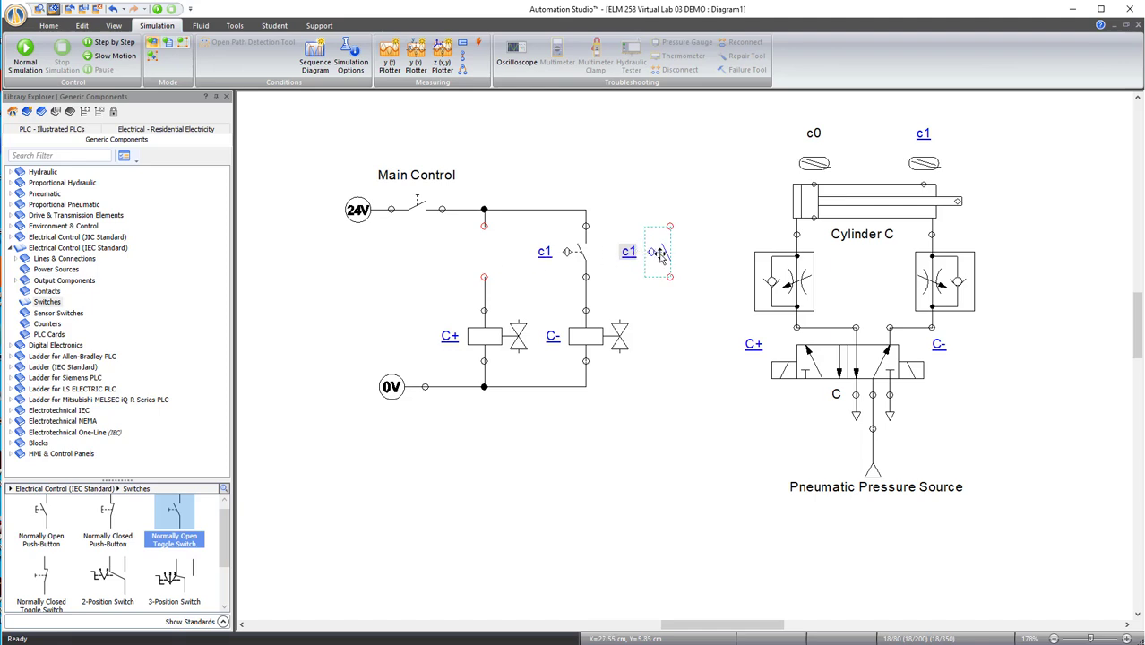
pyautogui.moveTo(643, 258); pyautogui.dragTo(458, 258)
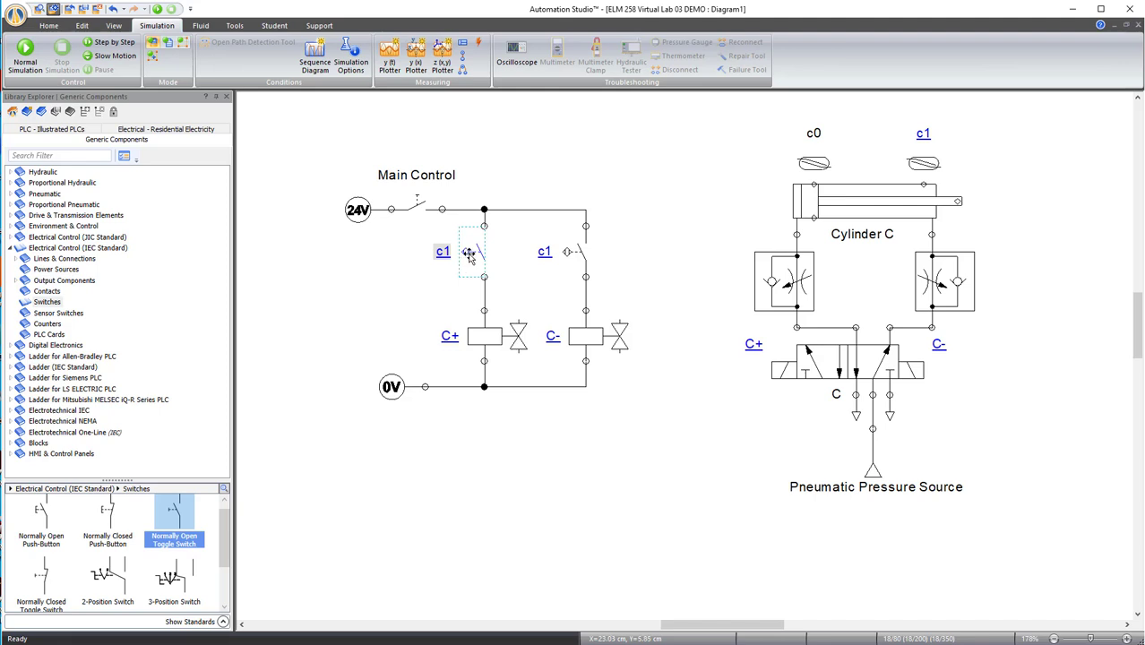
# Replace the c1 link of the proximity switch in the C+ branch with a link to sensor signal c0.
pyautogui.doubleClick(468, 253)
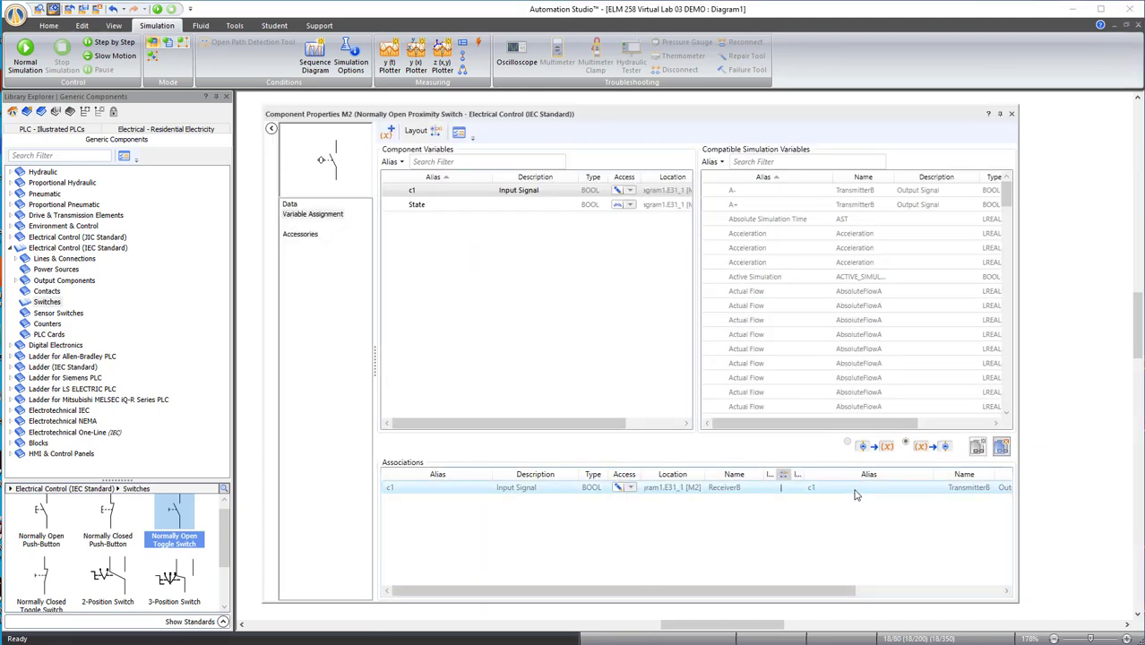
pyautogui.rightClick(855, 494)
pyautogui.click(871, 500)
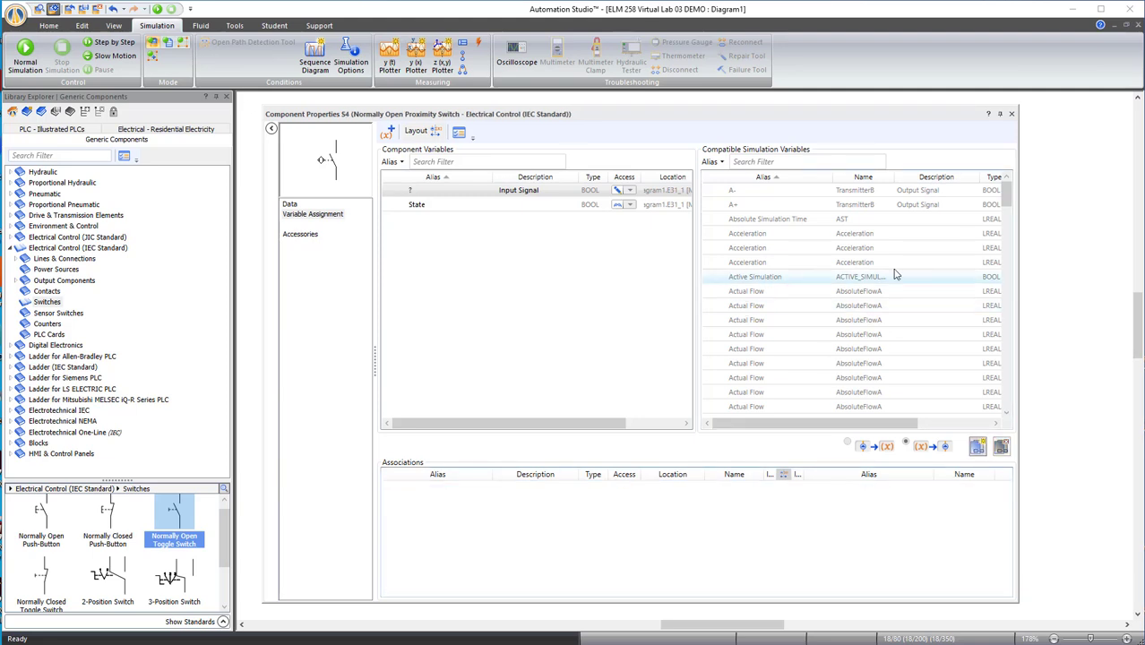
pyautogui.scroll(-6, 886, 269)
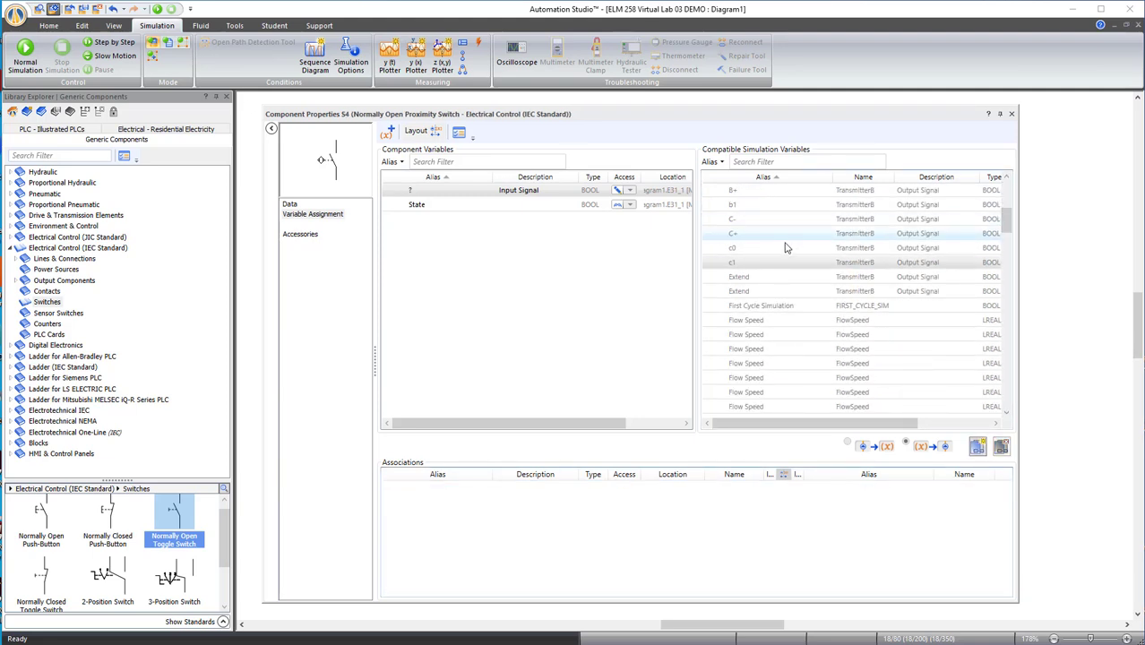
pyautogui.doubleClick(764, 248)
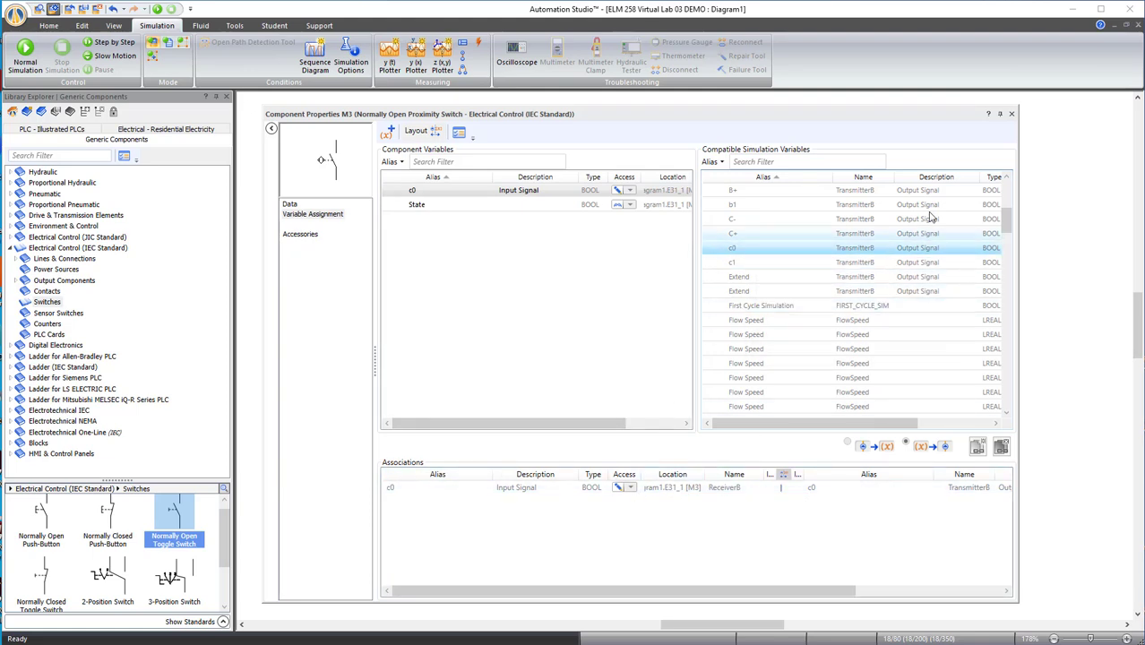
pyautogui.click(1012, 116)
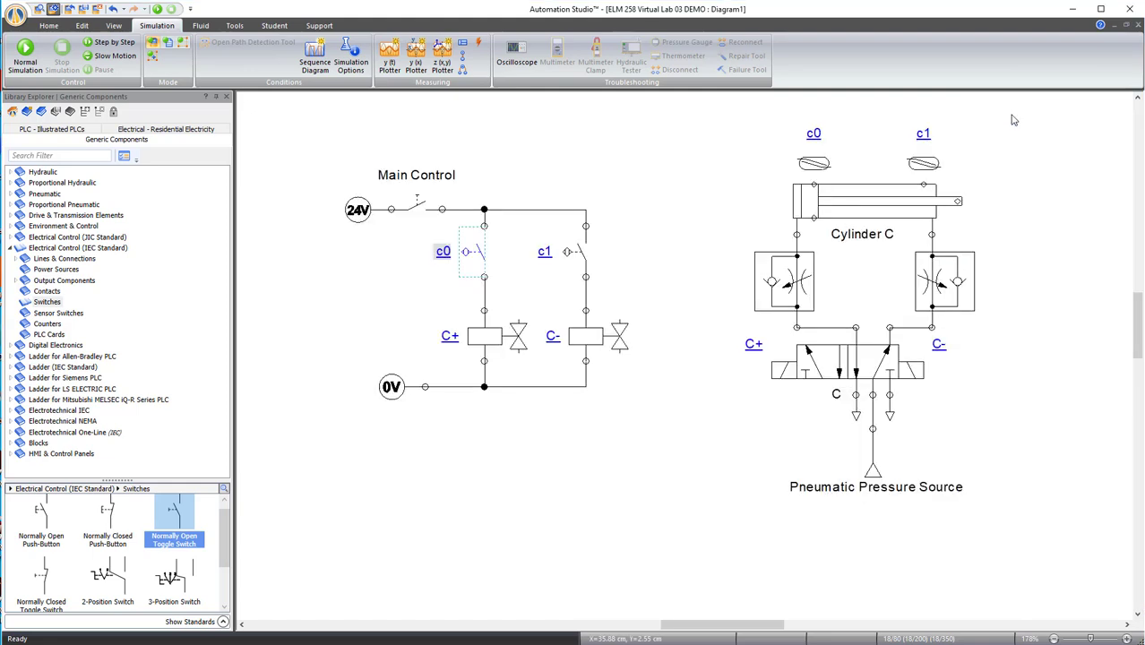
# Start the normal simulation and close the Main Control switch to cycle Cylinder C.
pyautogui.click(565, 478)
pyautogui.click(25, 54)
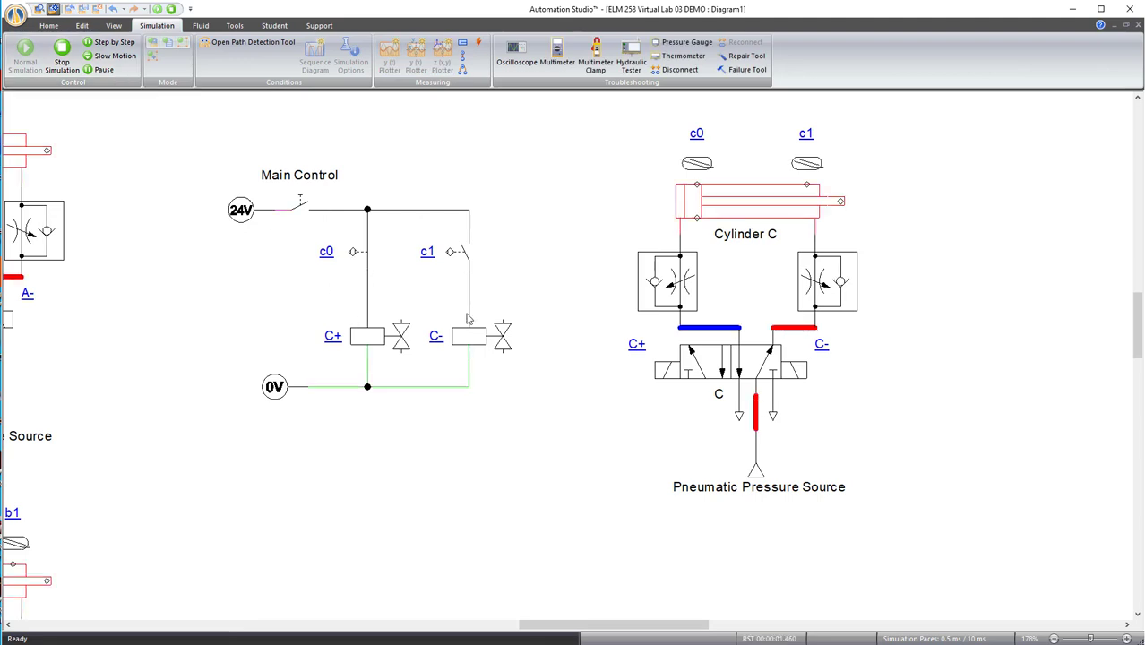
pyautogui.click(303, 209)
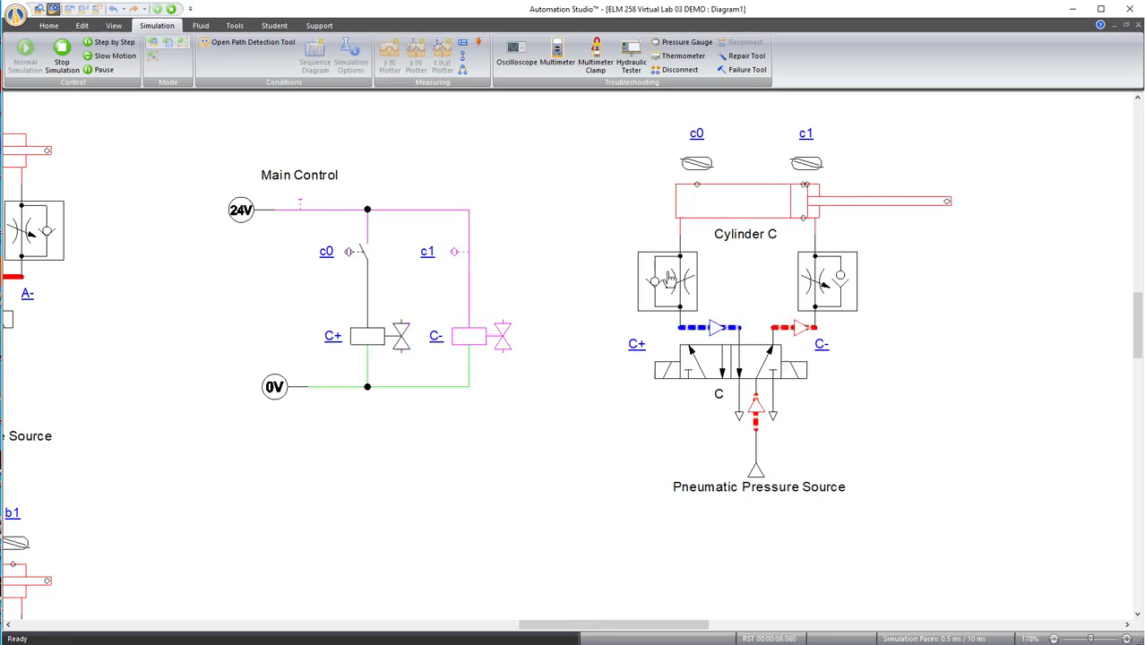
# Set the internal diameter of Cylinder C's C+ side flow control to about 1.65 mm and the C- side one to about 3.16 mm.
pyautogui.click(670, 279)
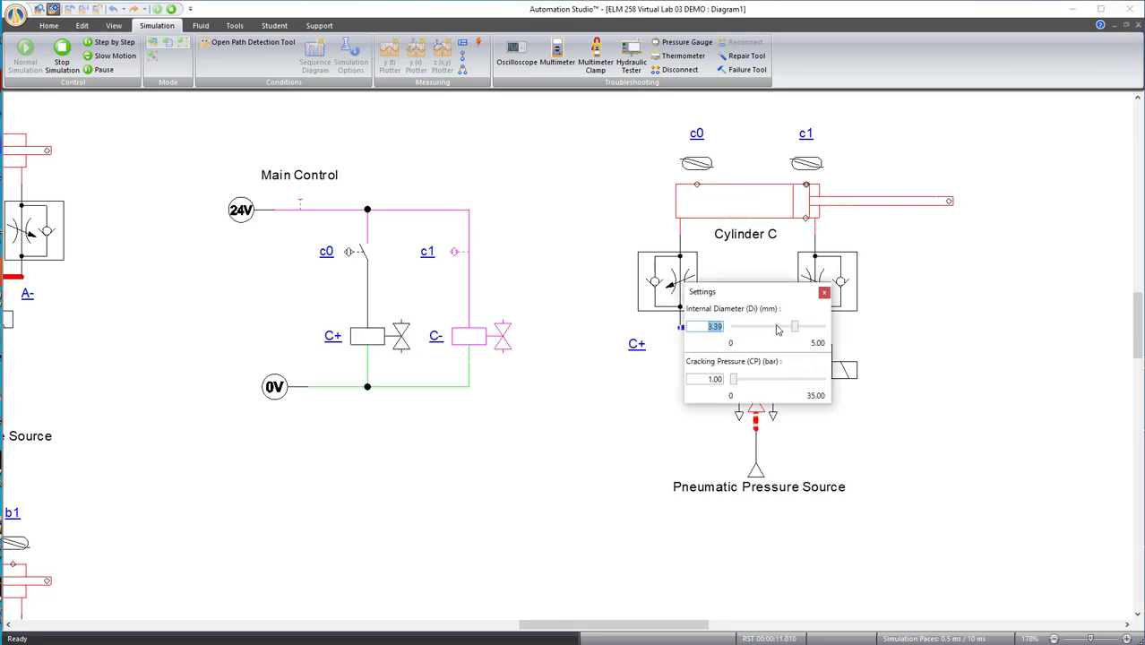
pyautogui.moveTo(792, 327); pyautogui.dragTo(766, 332)
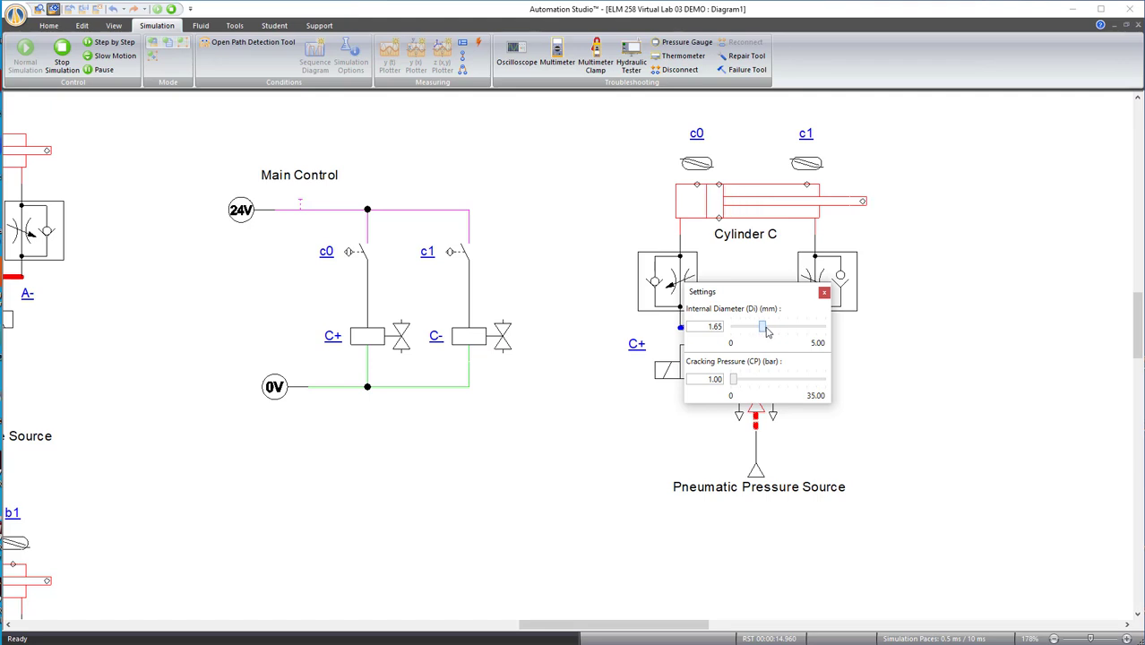
pyautogui.click(841, 283)
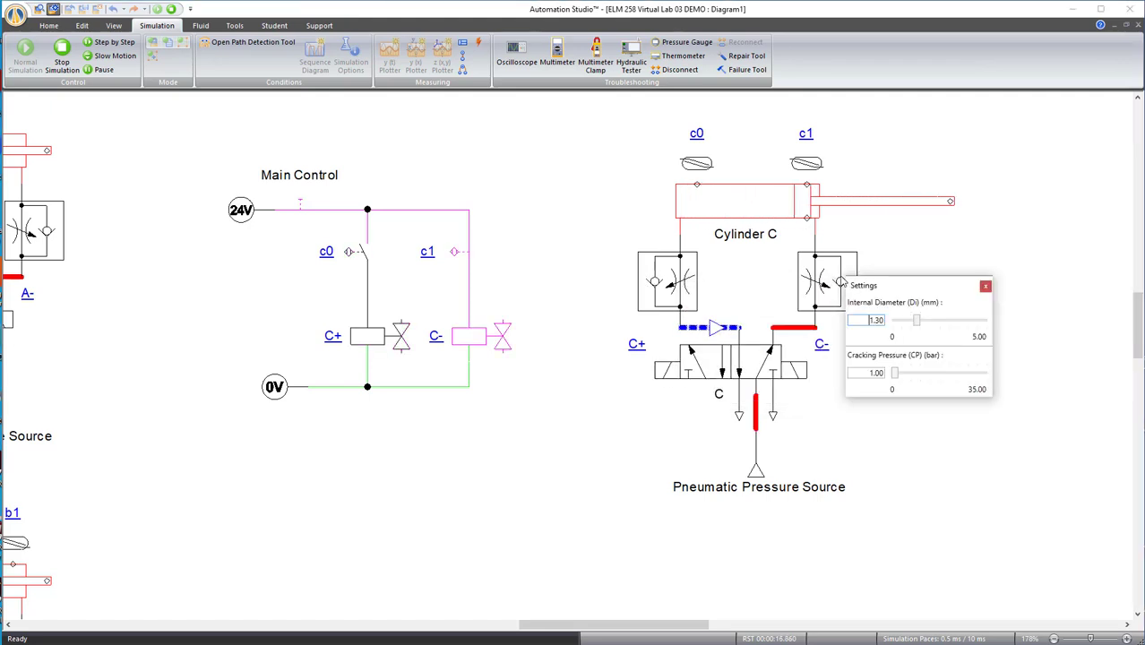
pyautogui.moveTo(915, 321); pyautogui.dragTo(952, 324)
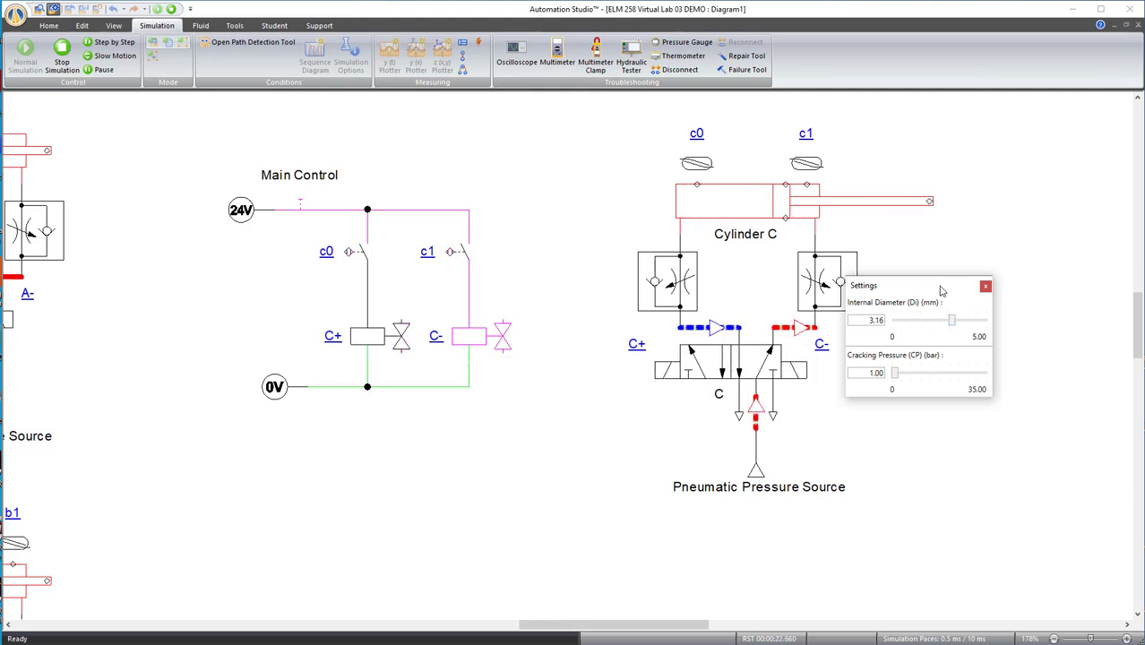
pyautogui.click(933, 235)
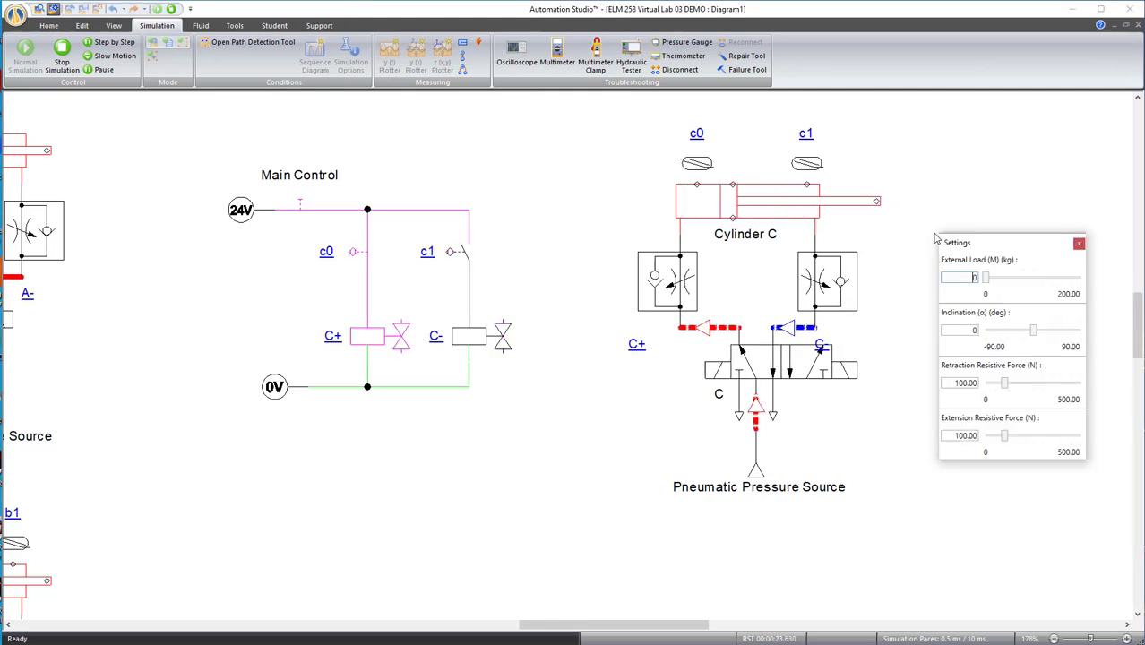
pyautogui.click(1078, 246)
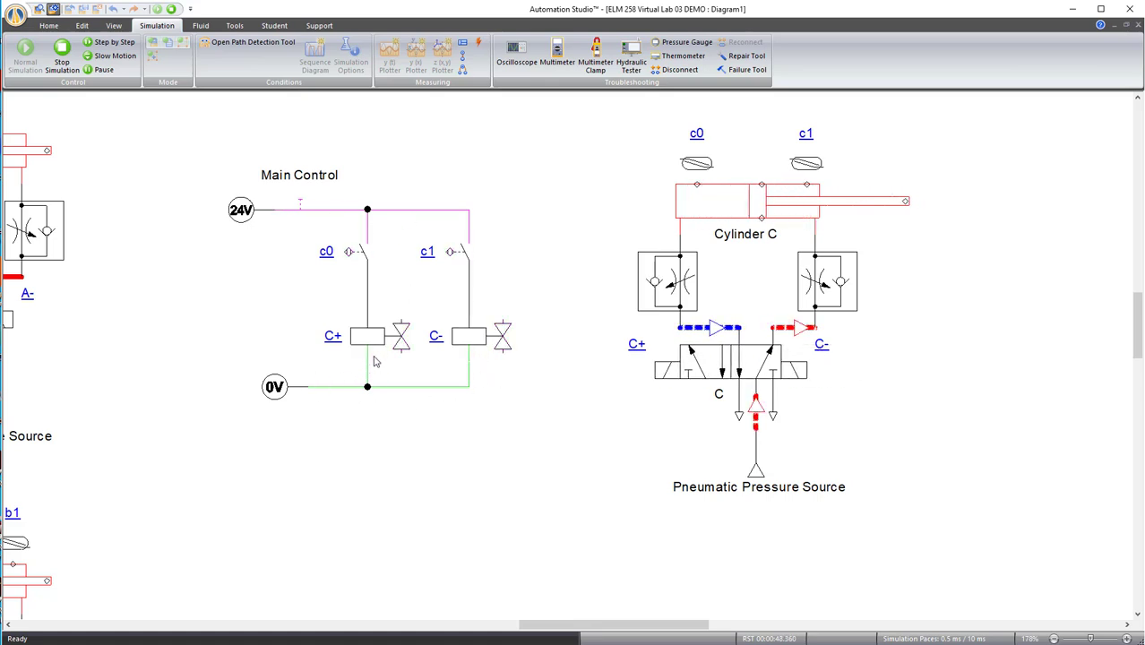
# Open the Main Control switch to halt Cylinder C's cycling and stop the simulation.
pyautogui.click(303, 215)
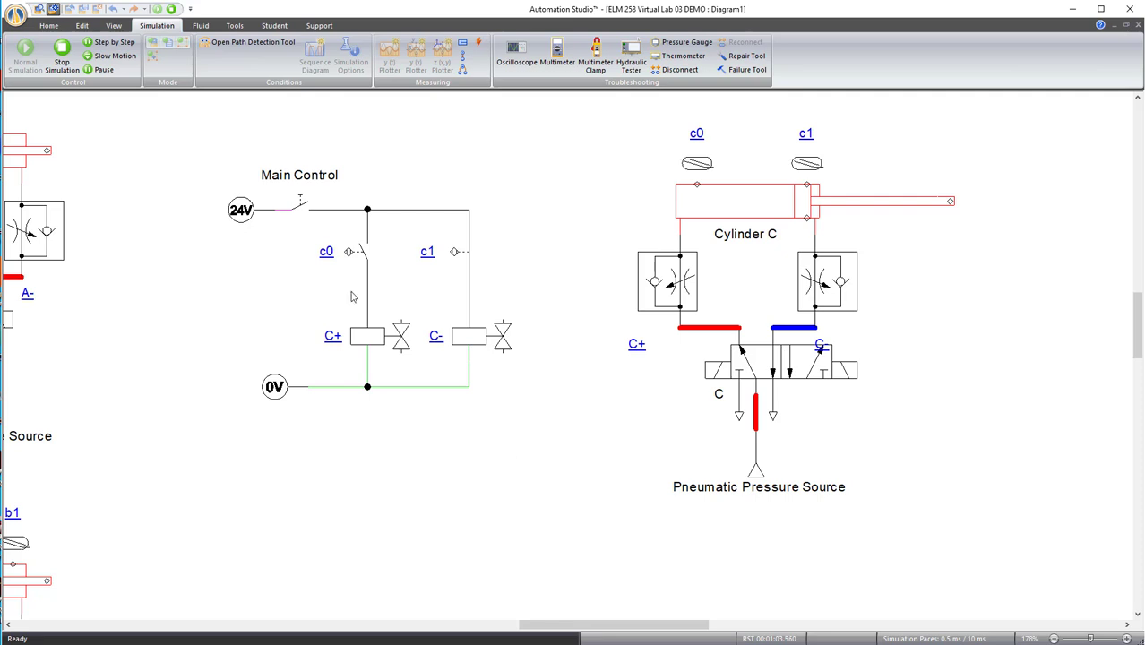
pyautogui.click(61, 54)
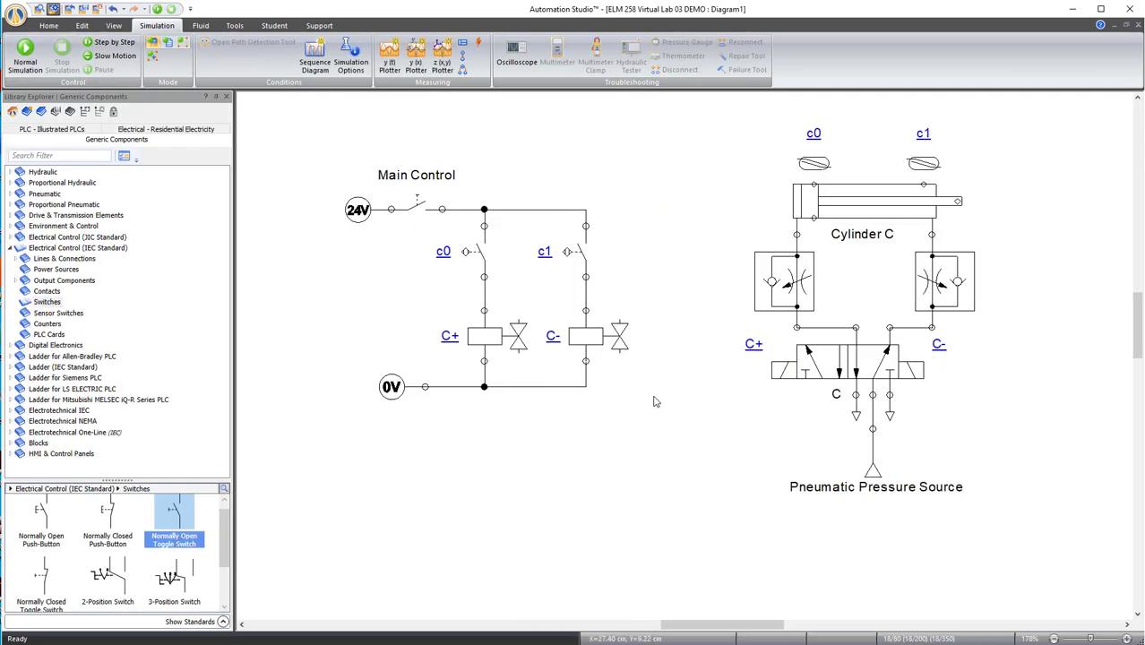